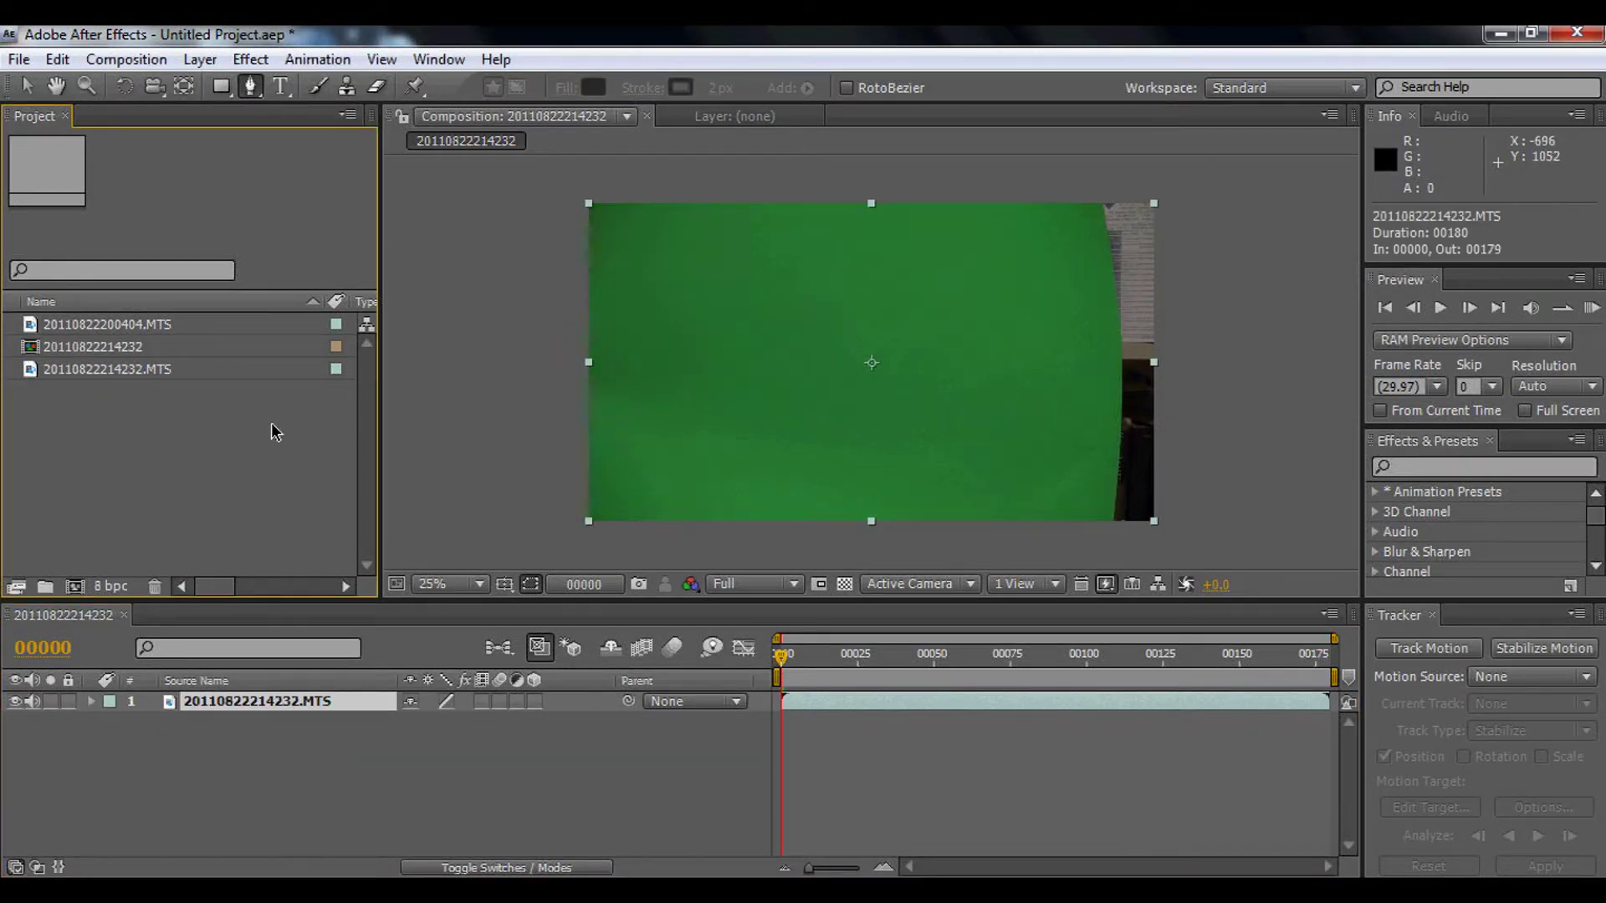
pyautogui.press('v')
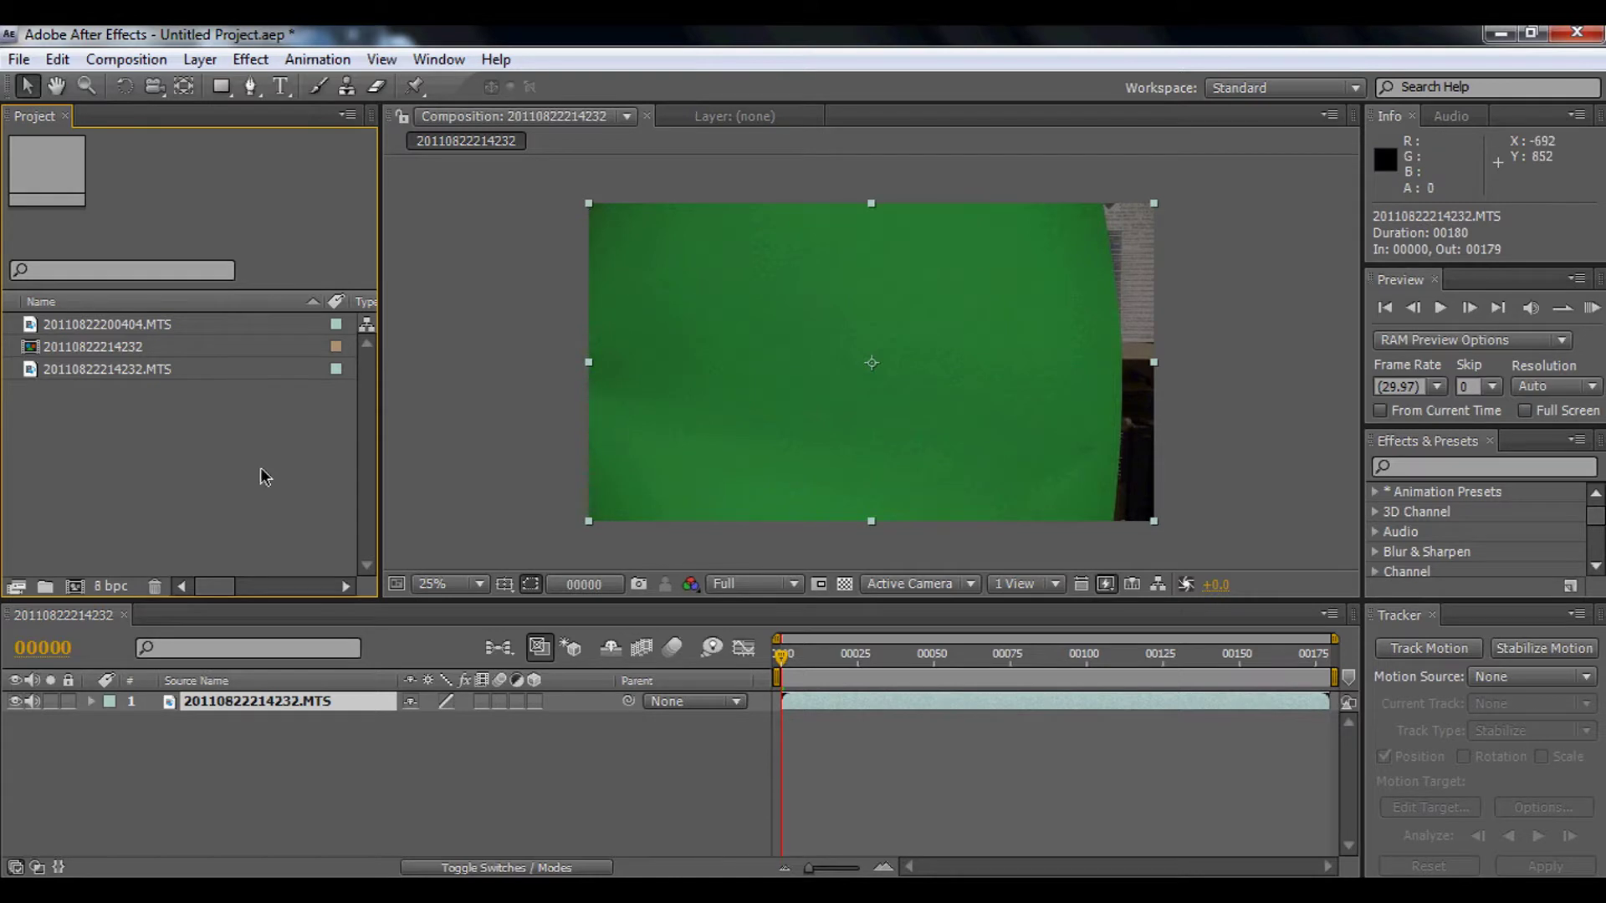
pyautogui.click(335, 779)
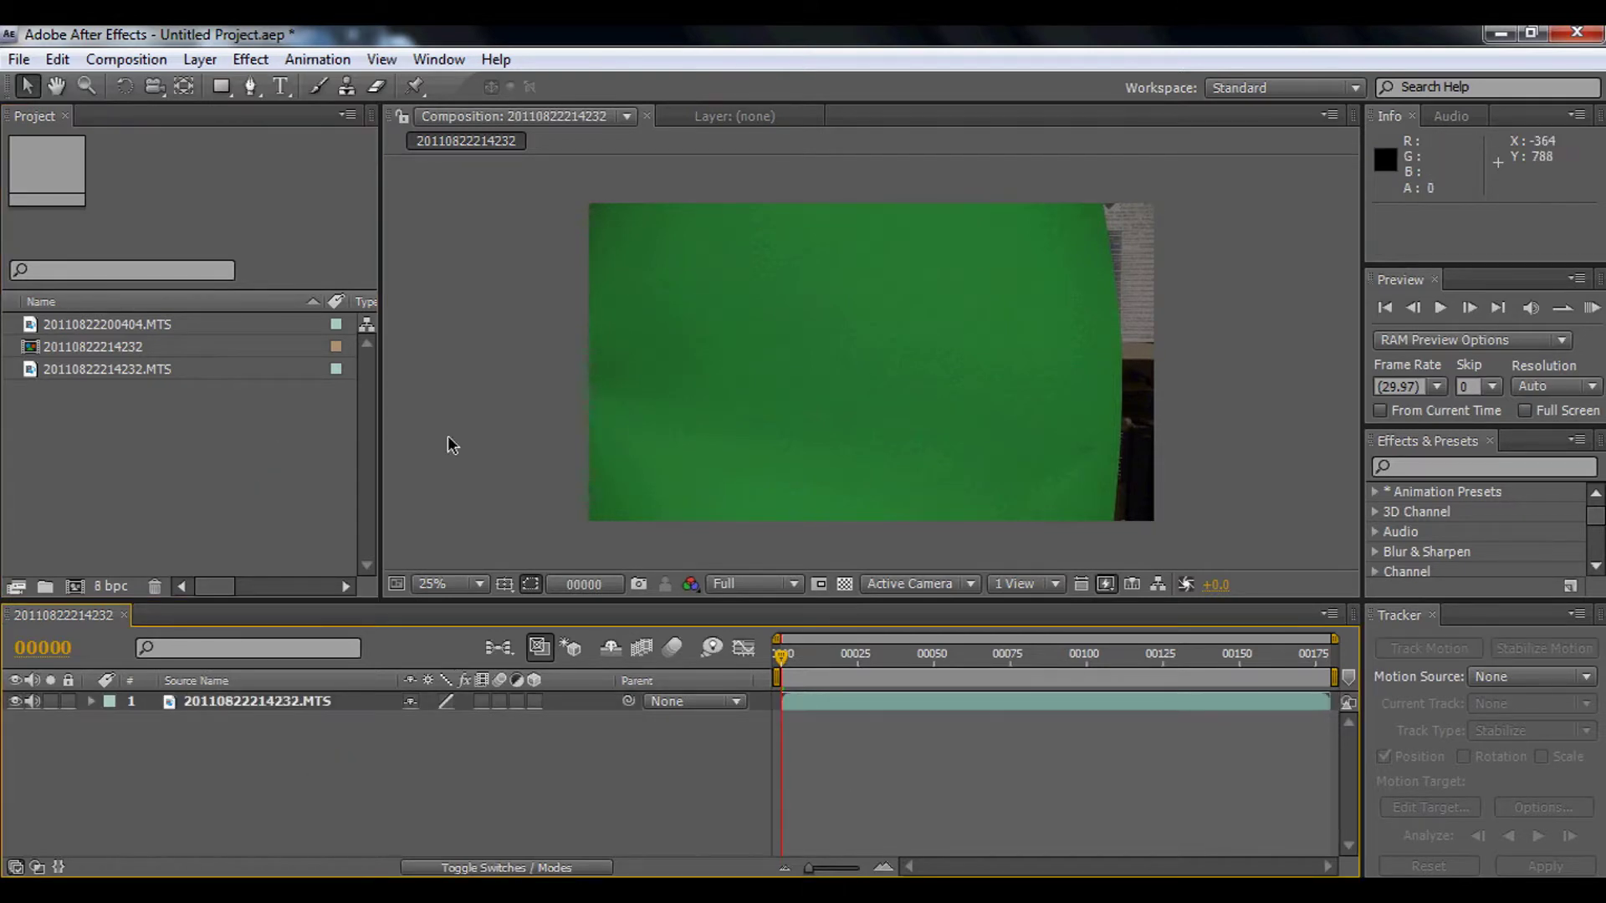
pyautogui.click(199, 552)
pyautogui.click(288, 701)
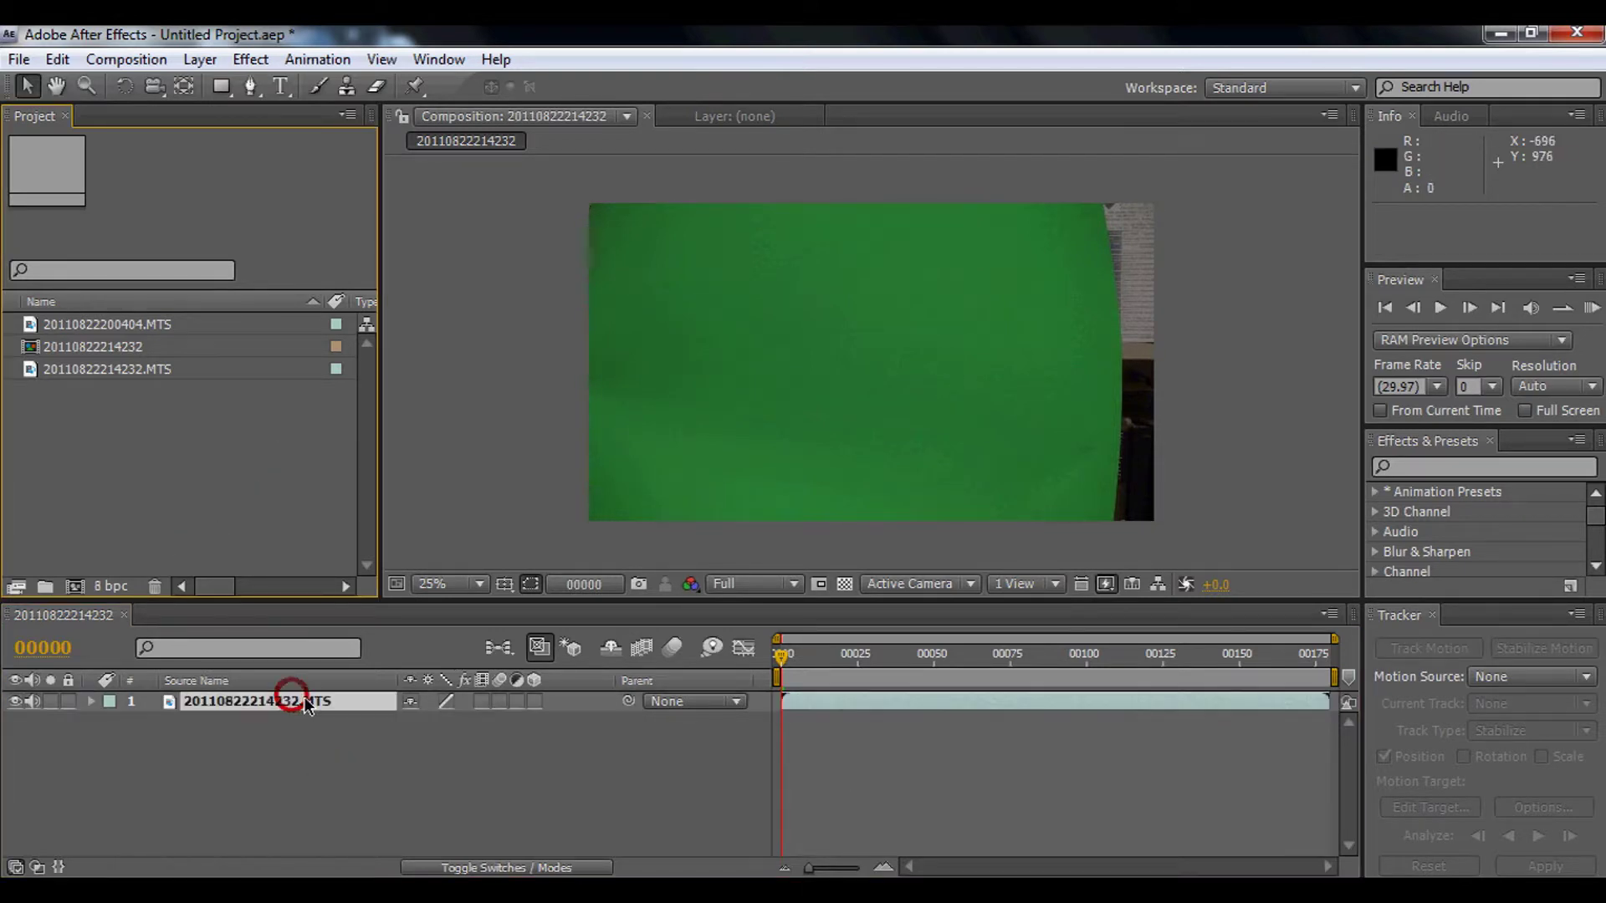
pyautogui.click(785, 664)
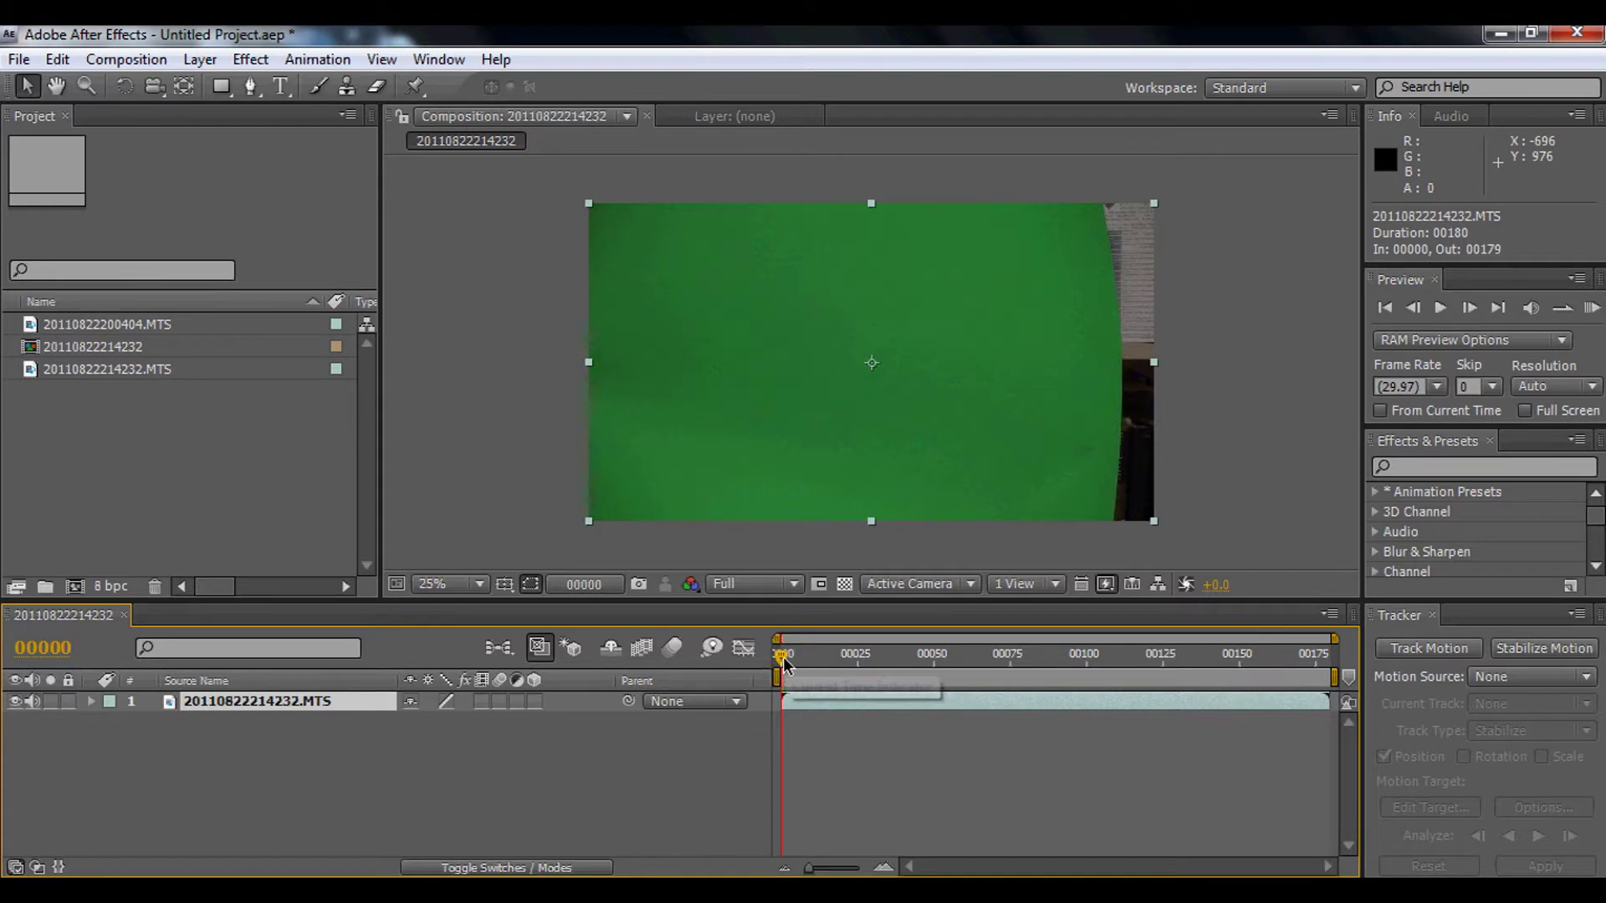
pyautogui.moveTo(783, 655)
pyautogui.mouseDown()
pyautogui.moveTo(1157, 658)
pyautogui.moveTo(793, 671)
pyautogui.mouseUp()
pyautogui.click(522, 741)
pyautogui.click(251, 702)
pyautogui.click(259, 490)
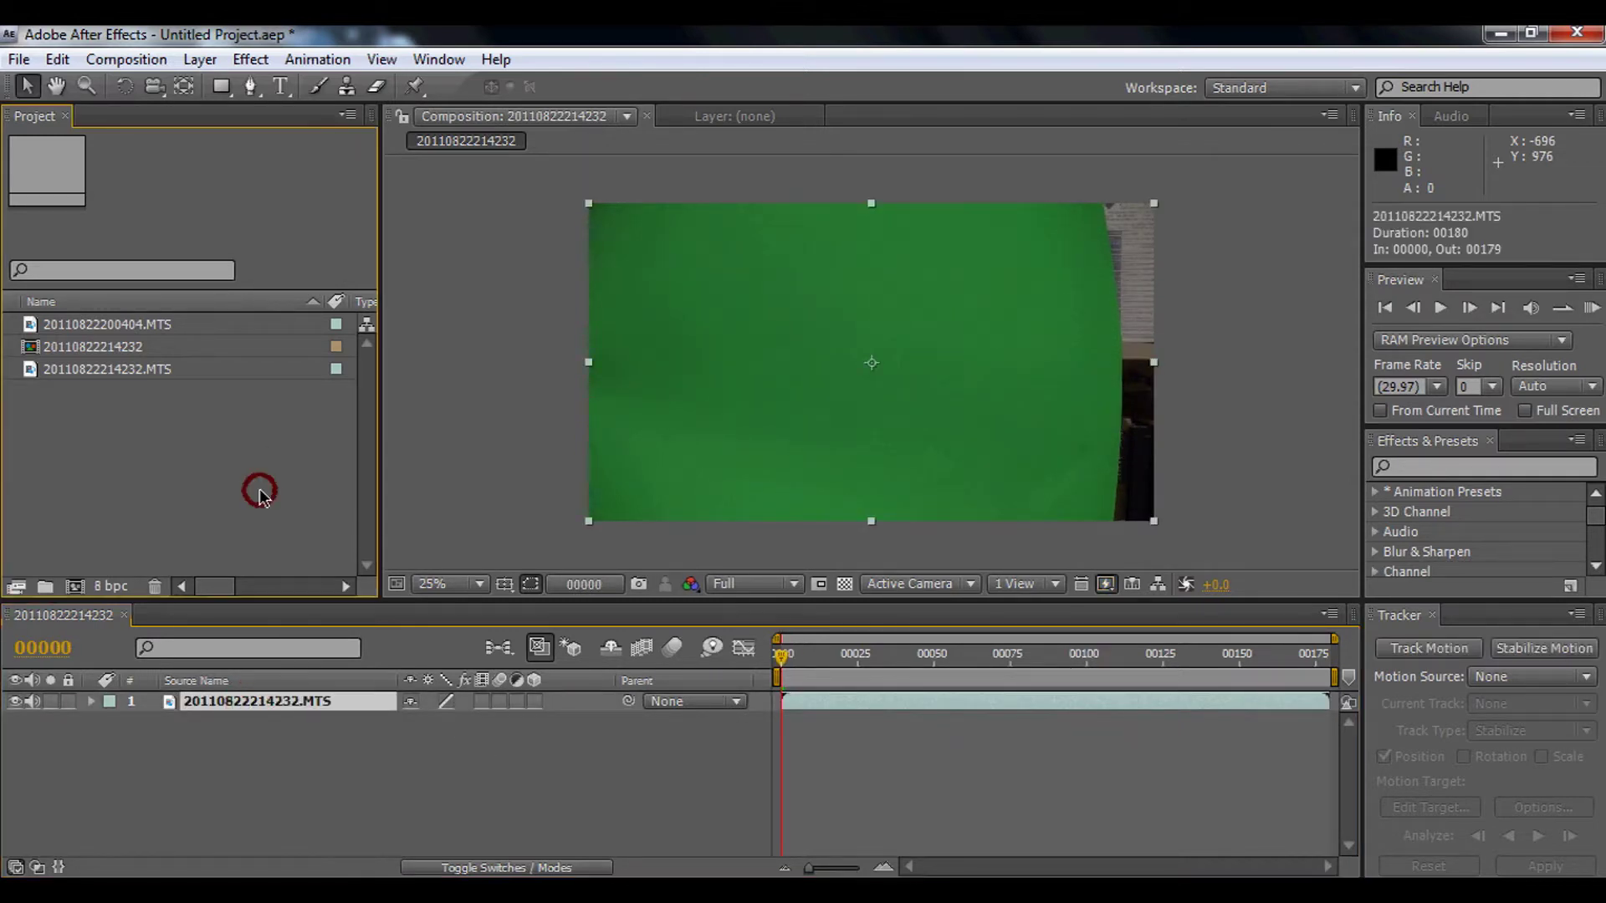
# - Draw a closed four-point Pen tool mask around the green screen on the footage layer, excluding the wall along its right edge
pyautogui.click(248, 87)
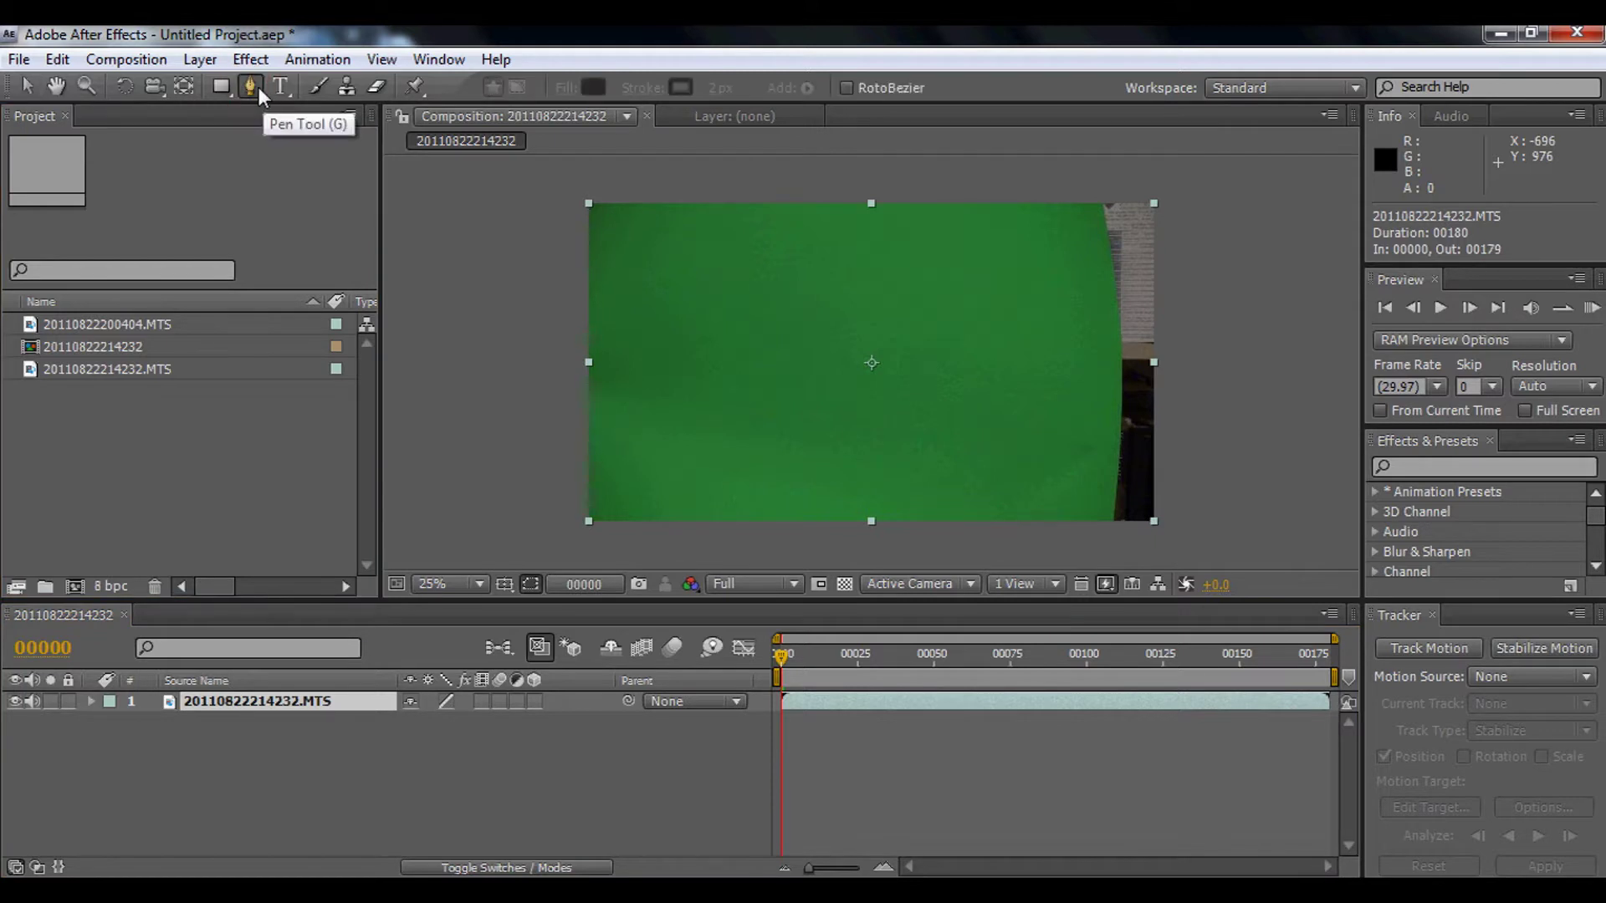
pyautogui.click(1081, 187)
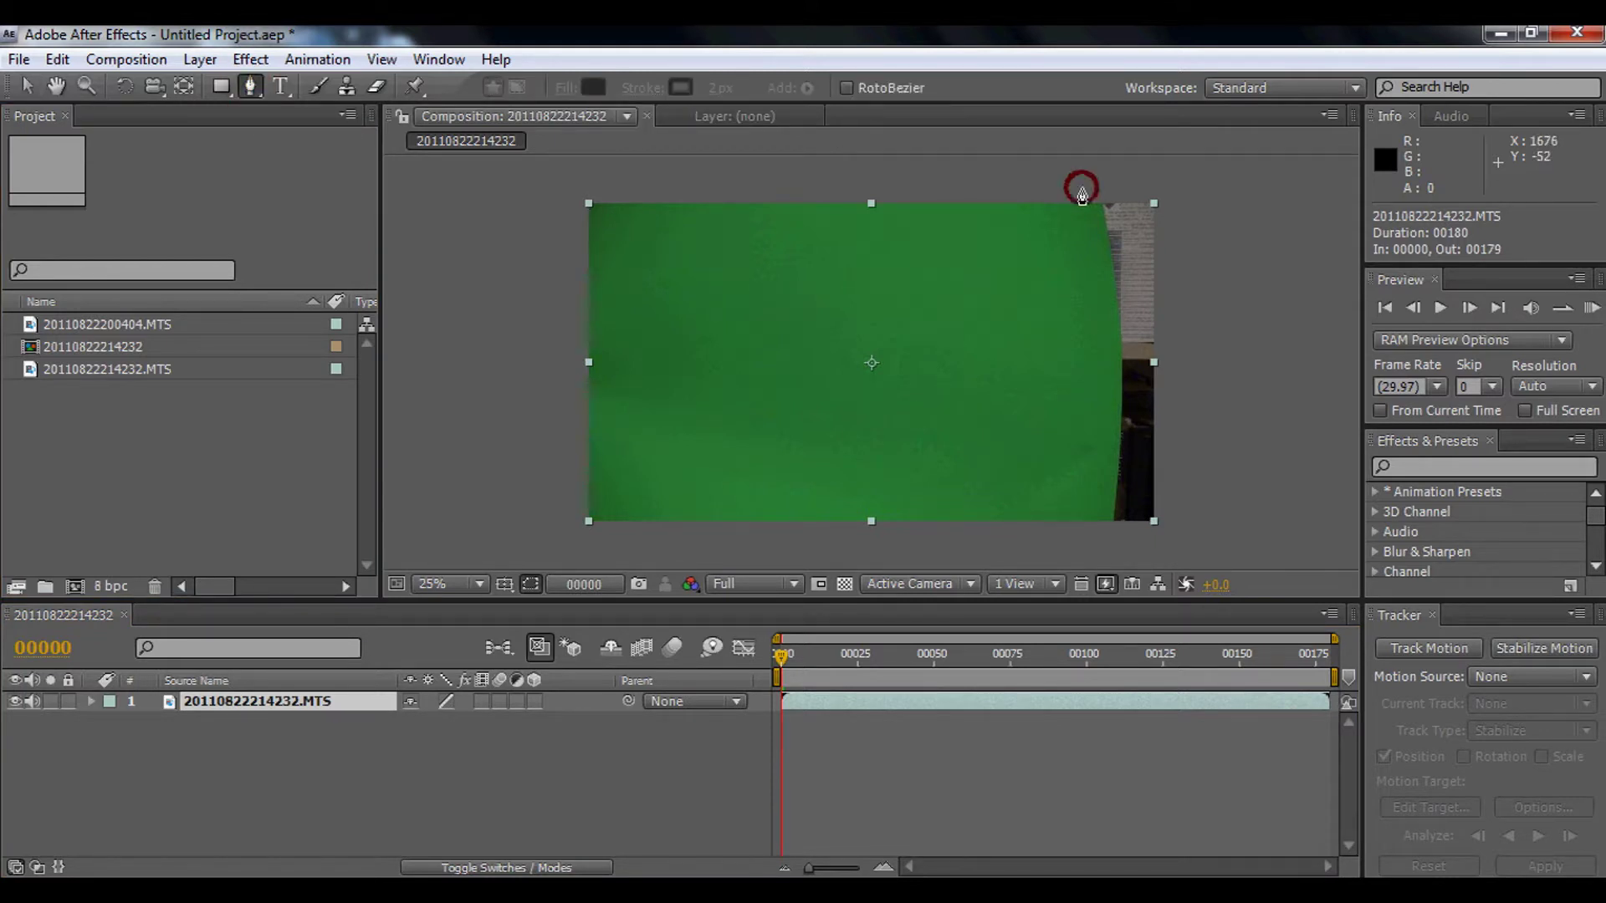
pyautogui.click(1102, 535)
pyautogui.click(521, 549)
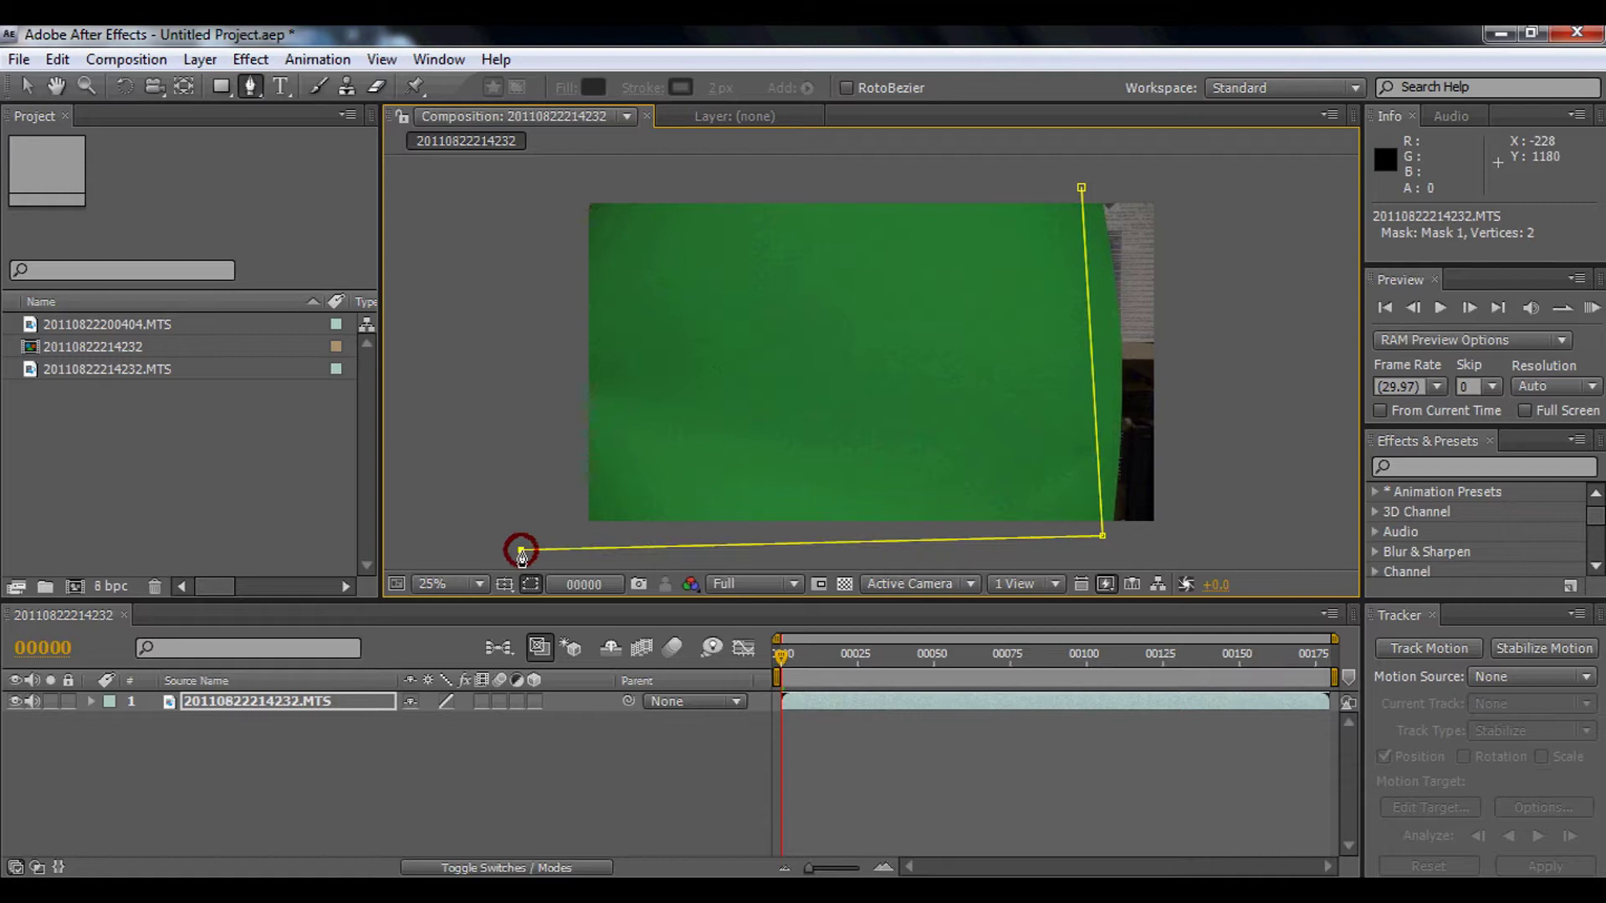
pyautogui.click(532, 174)
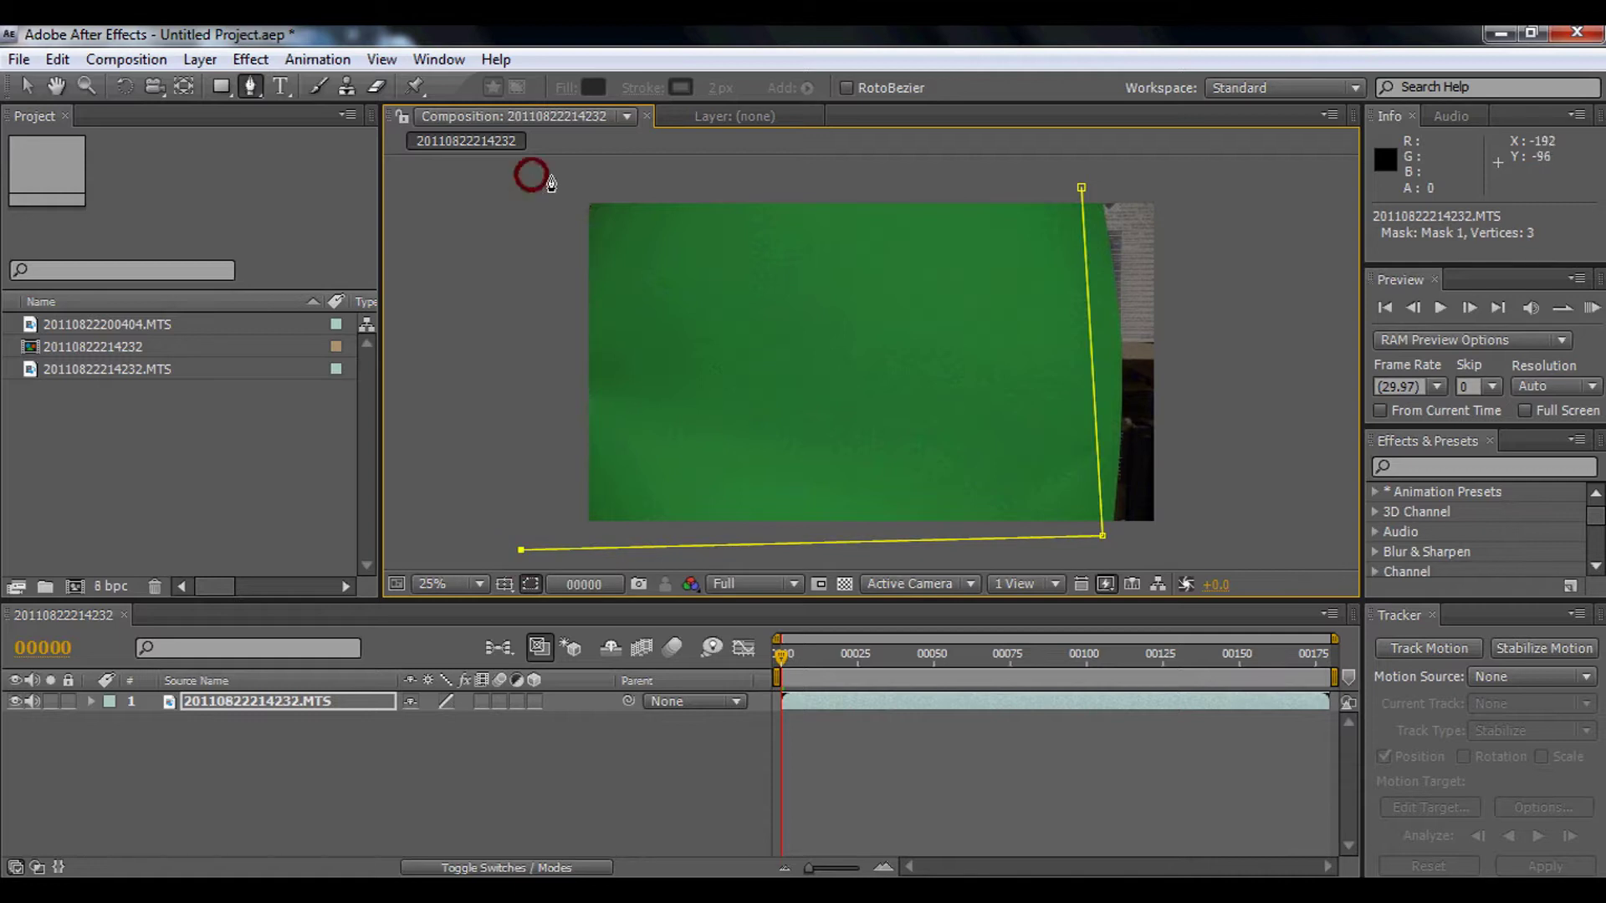
pyautogui.click(1081, 188)
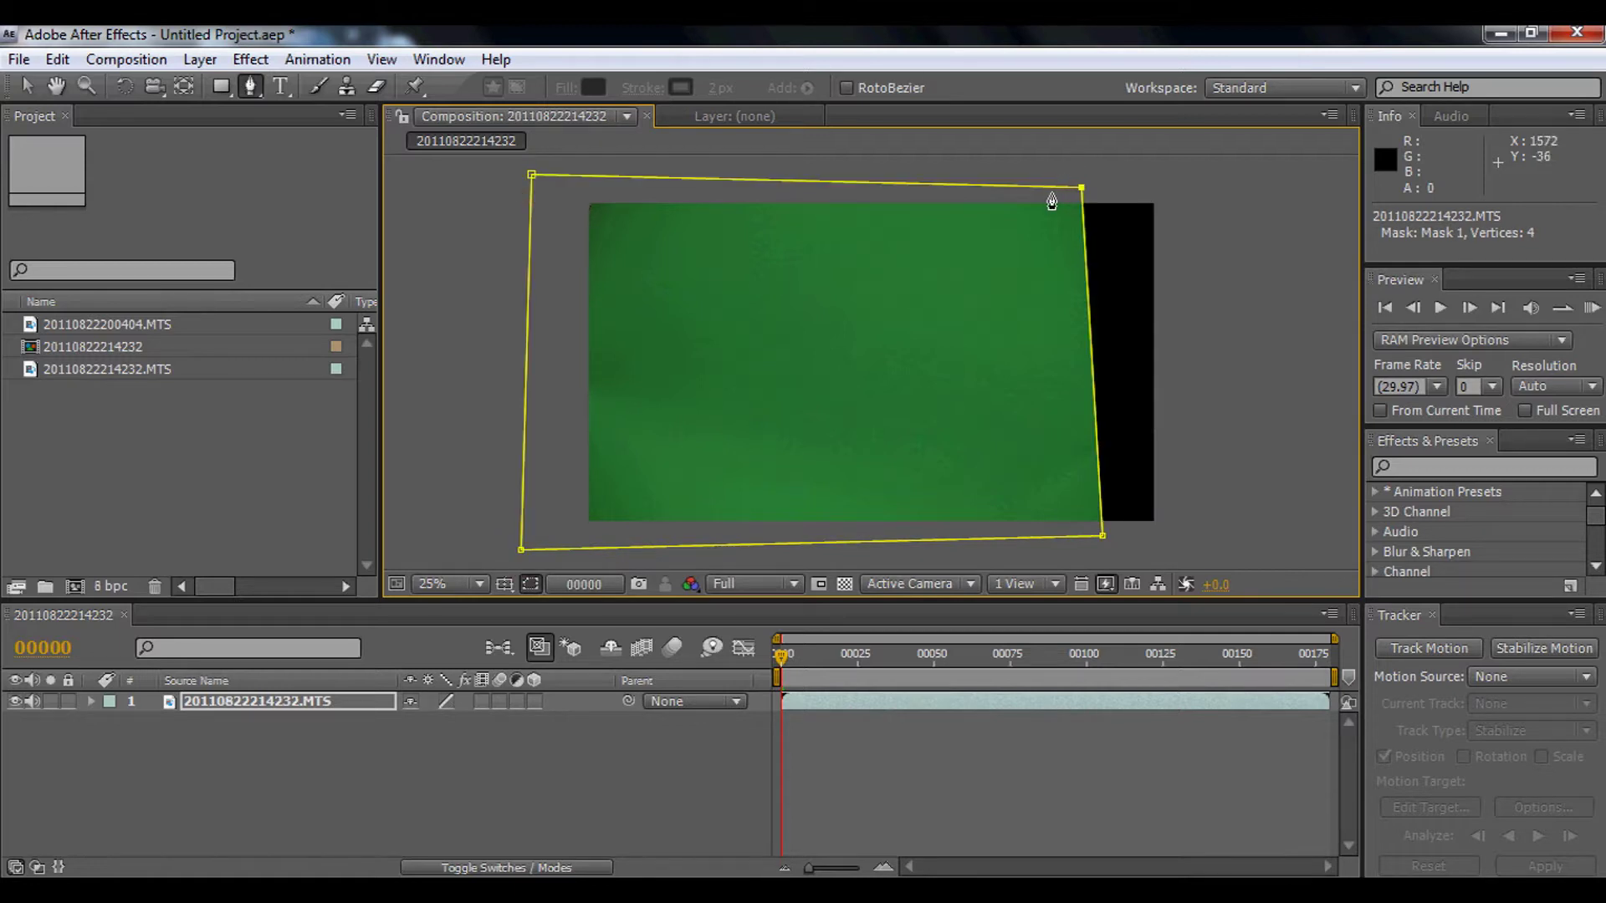
pyautogui.press('v')
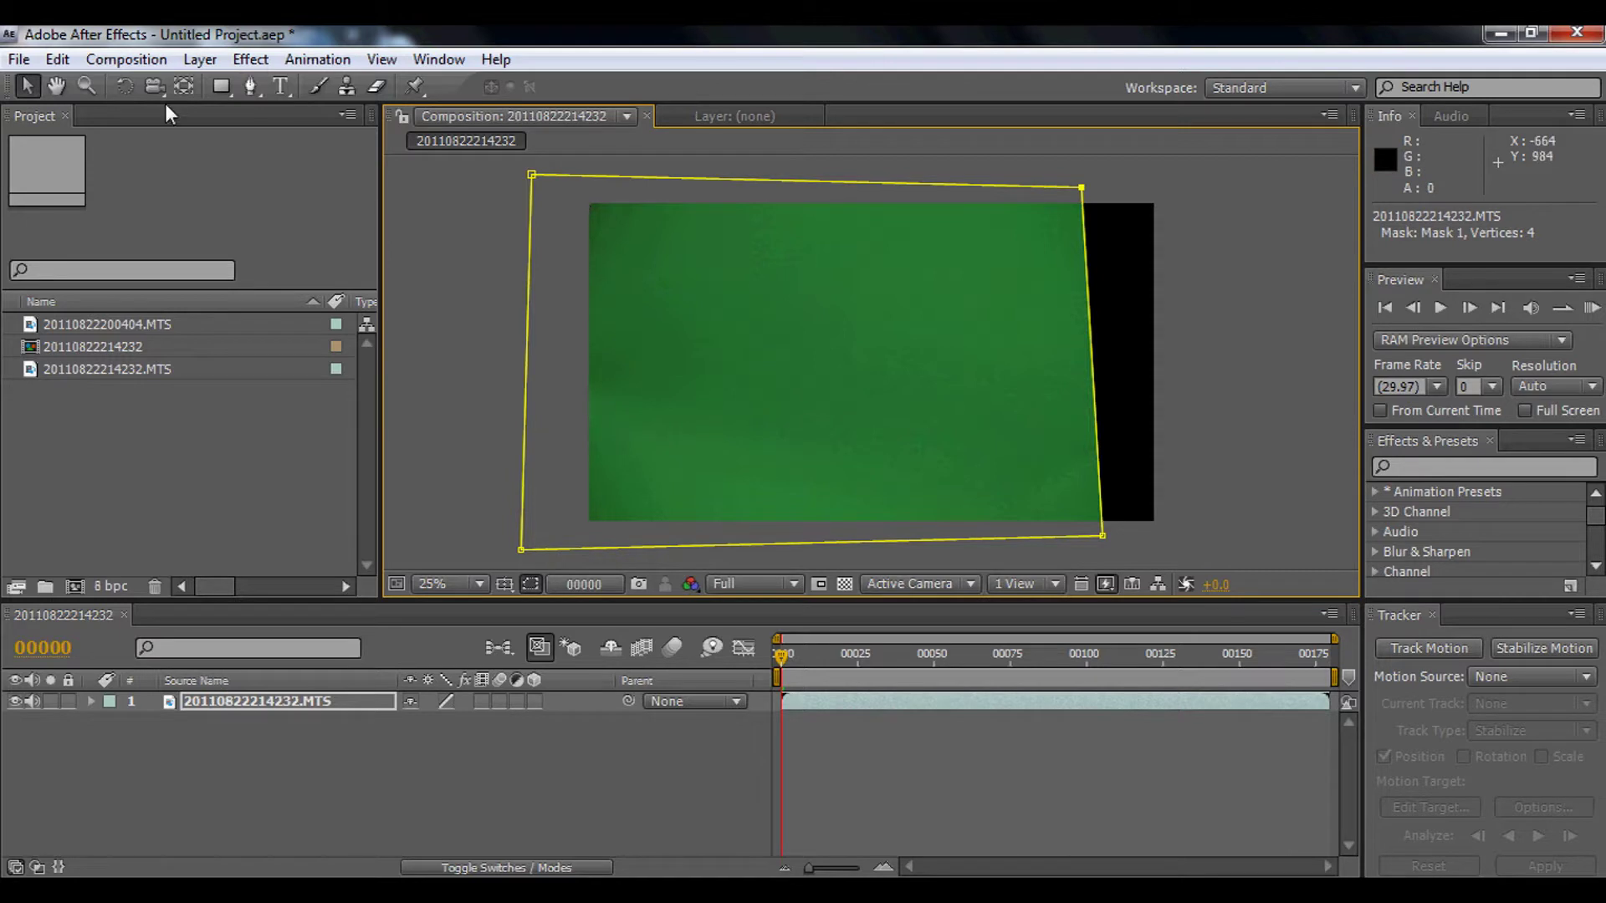
# - Apply the Color Key keying effect to the masked 20110822214232.MTS layer
pyautogui.click(250, 59)
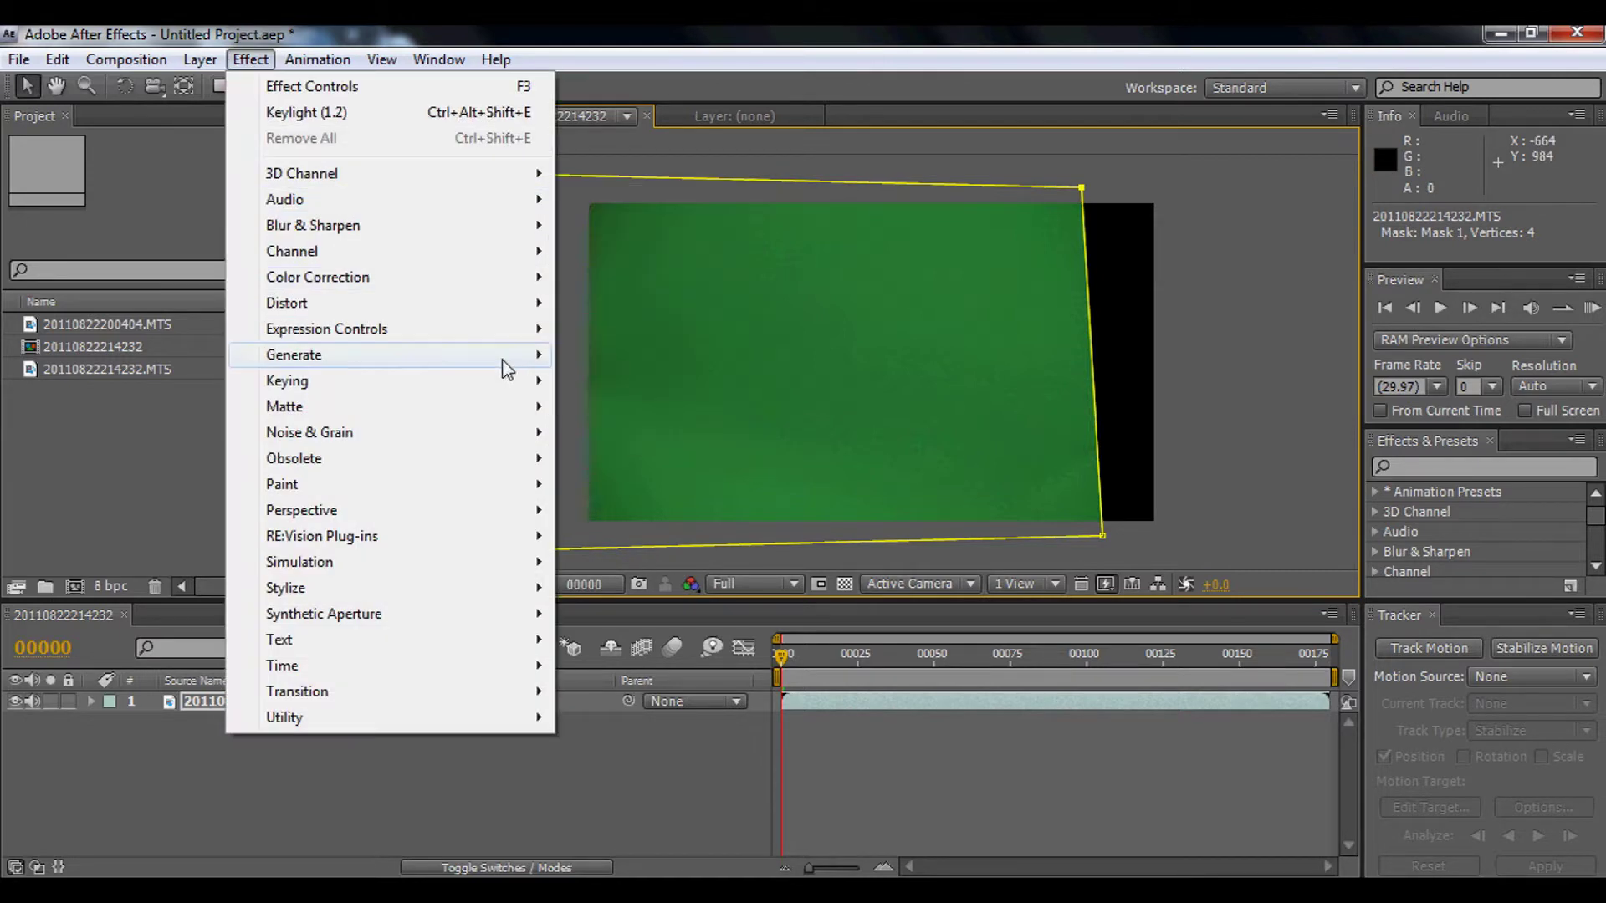
pyautogui.moveTo(498, 380)
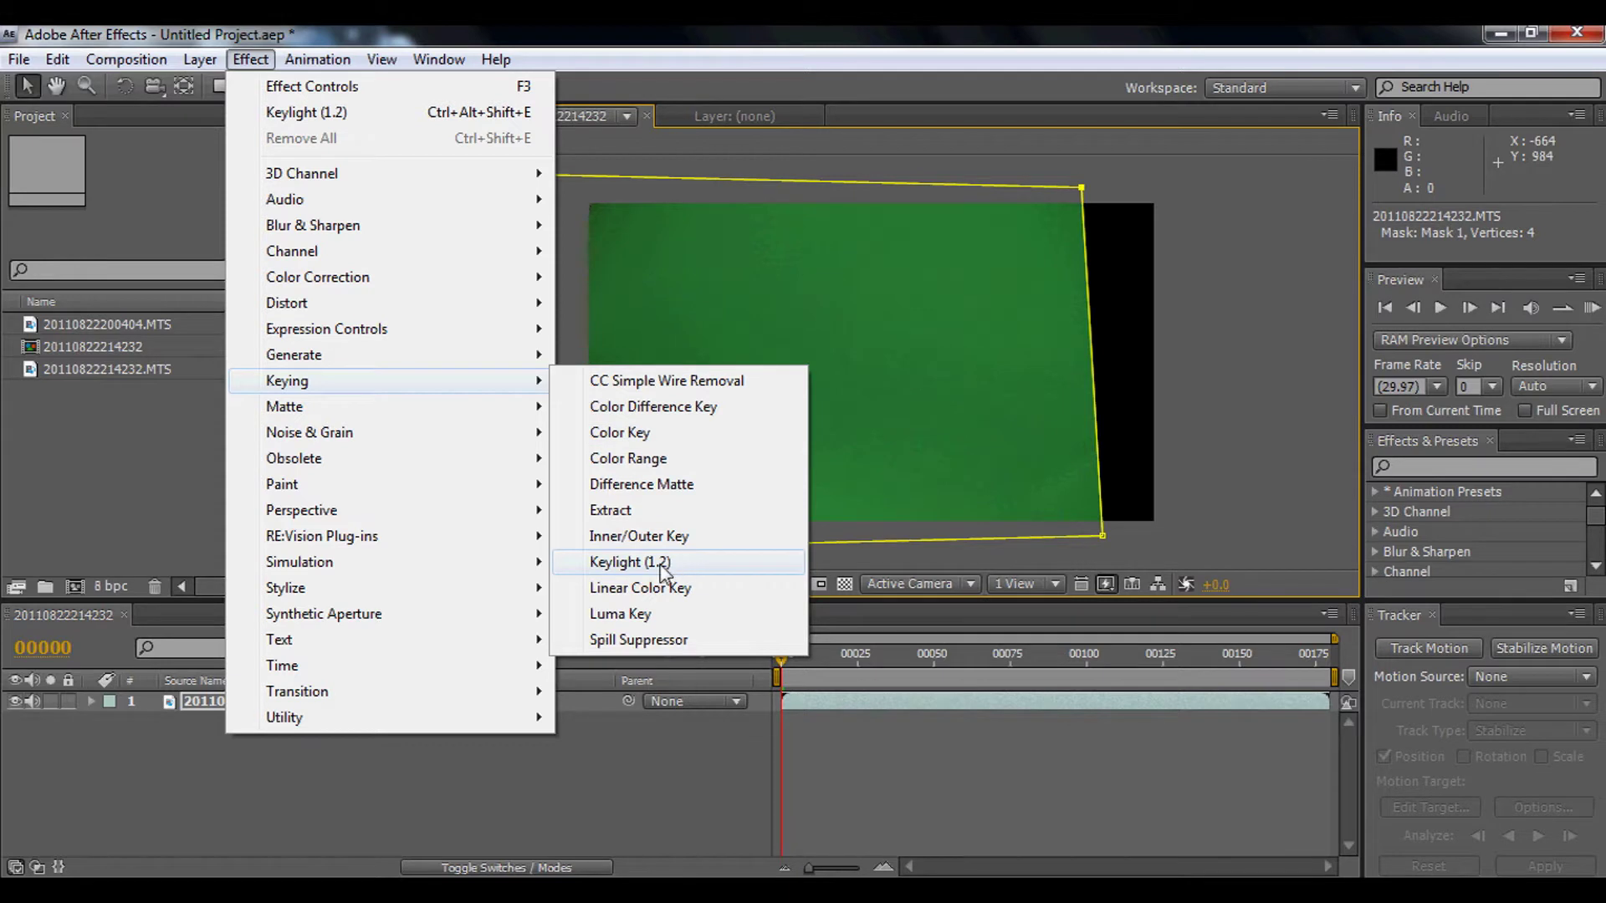
pyautogui.click(642, 436)
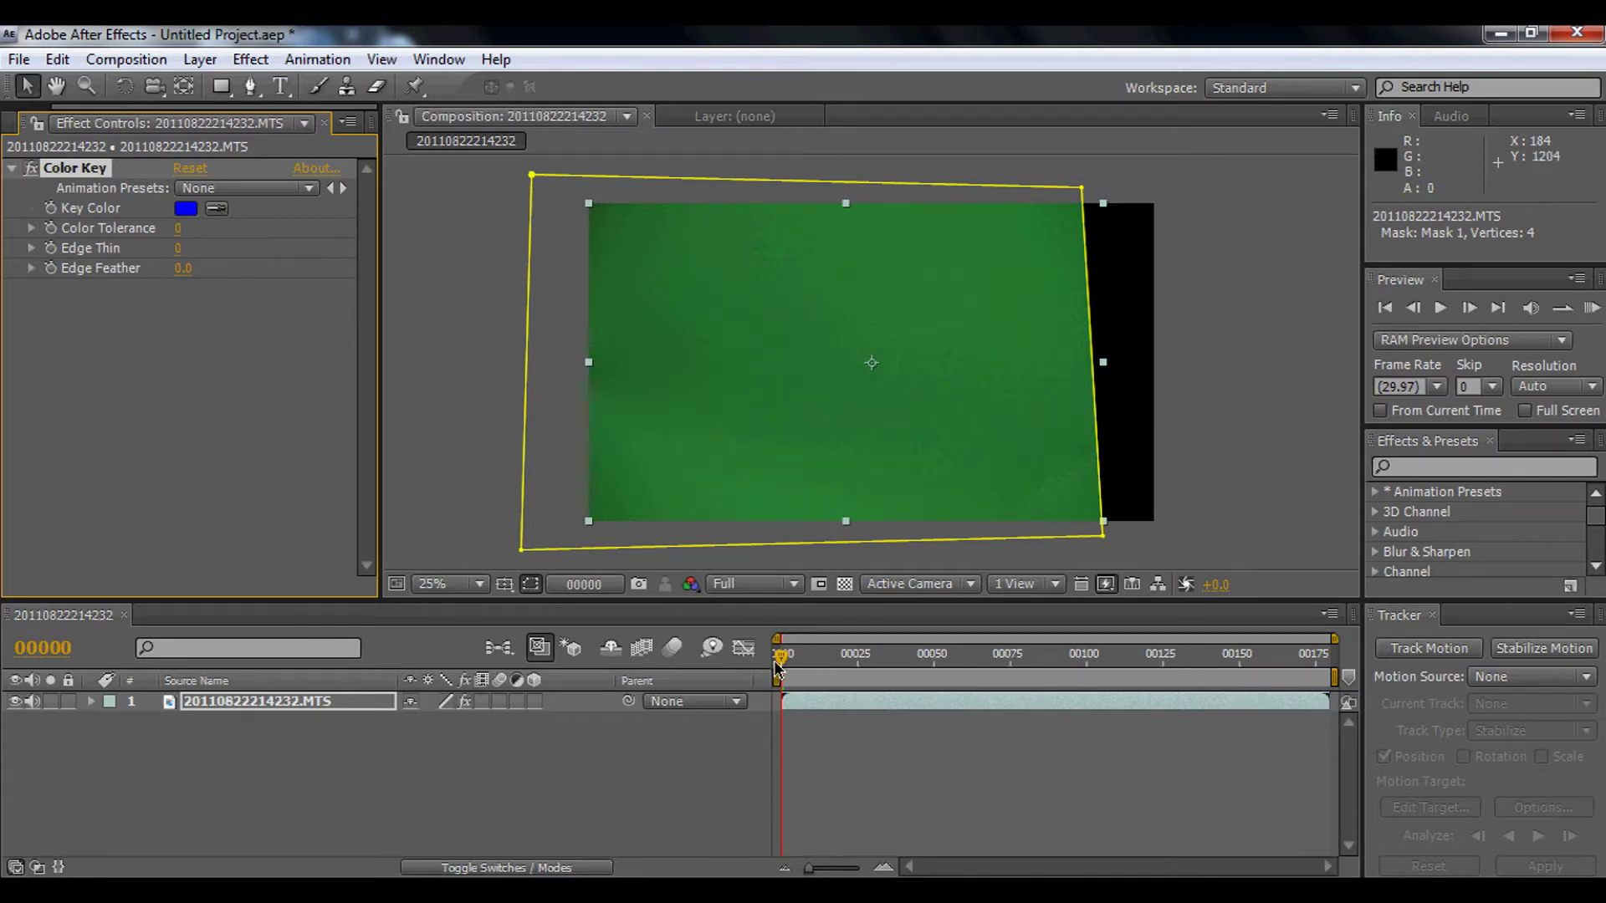
# - Go to frame 59, where the can is in view, and sample the green background below it as the key color
pyautogui.moveTo(778, 665); pyautogui.dragTo(923, 660)
pyautogui.click(957, 659)
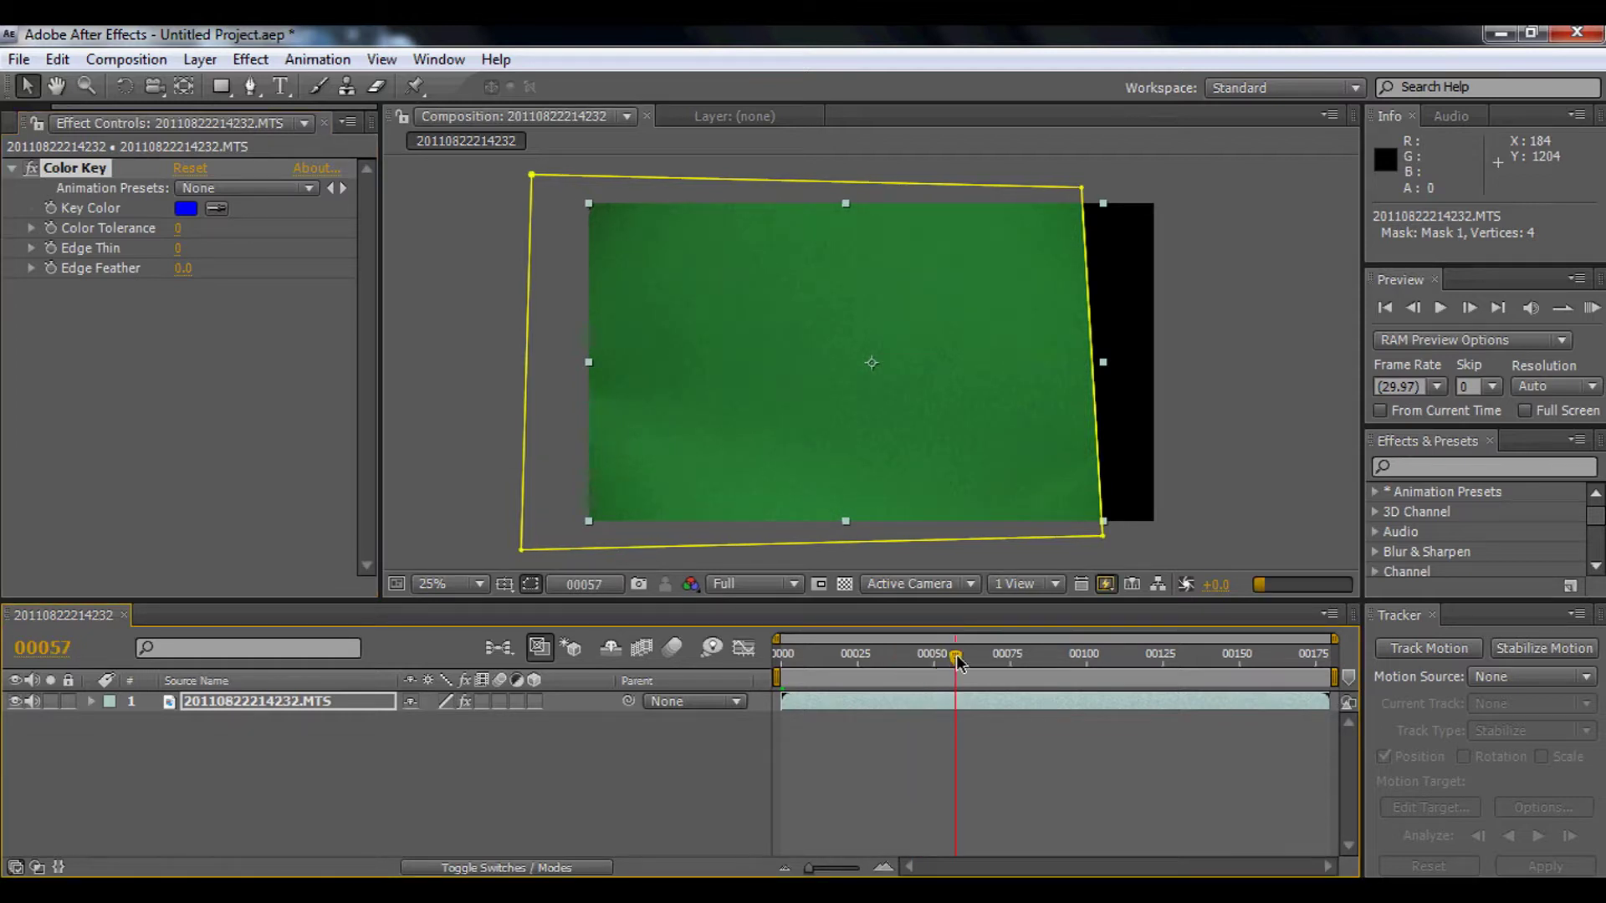
pyautogui.moveTo(956, 661); pyautogui.dragTo(961, 661)
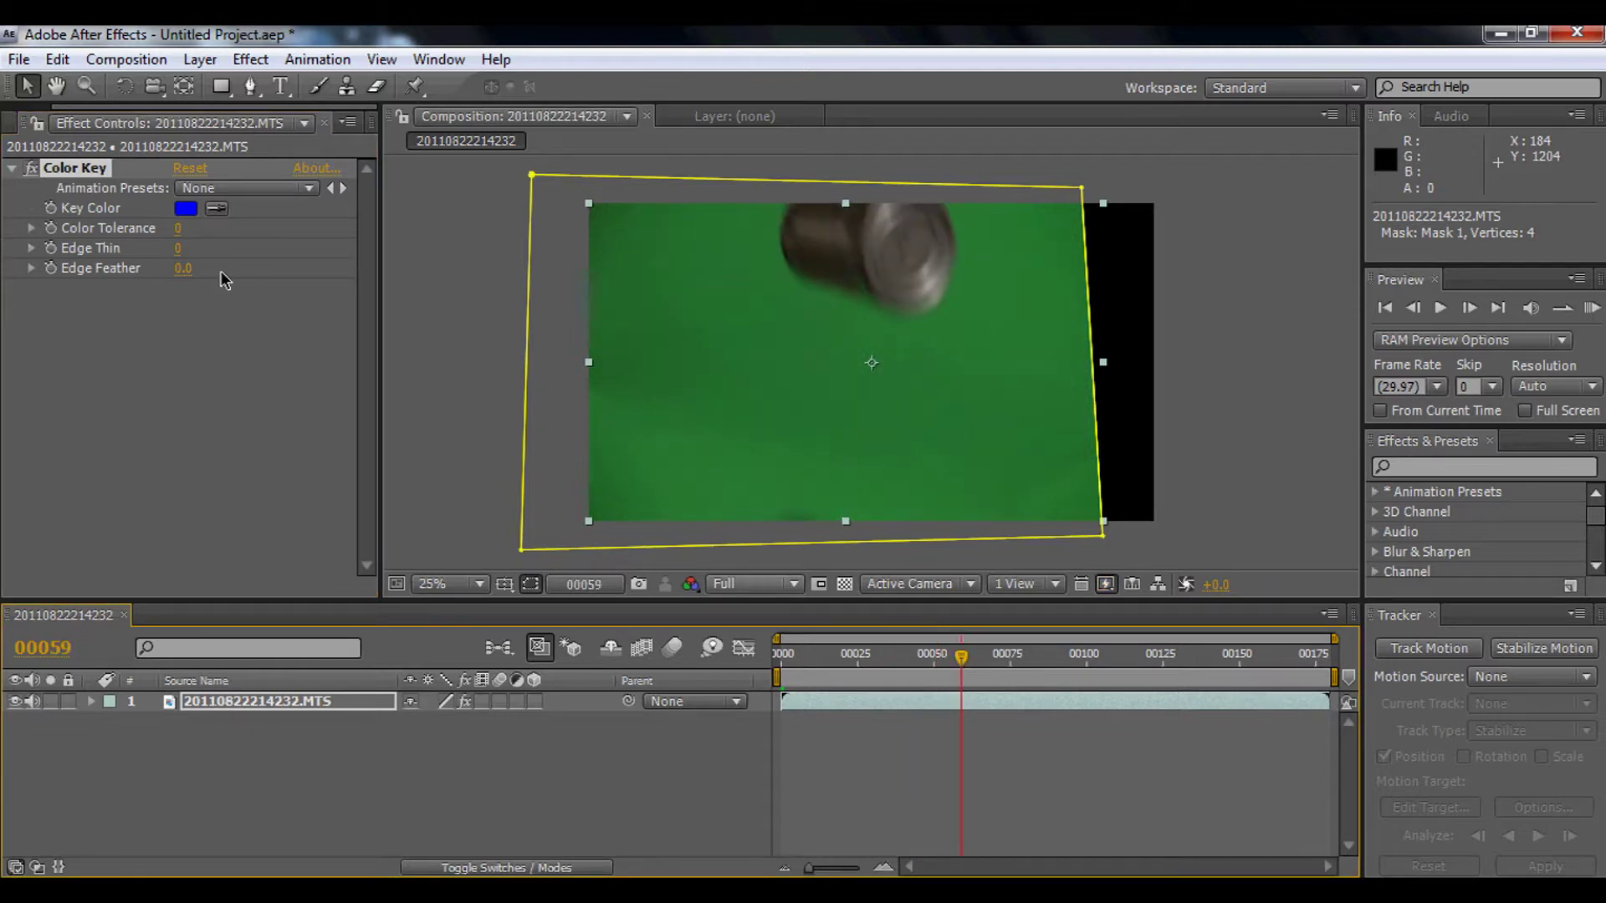
pyautogui.click(216, 207)
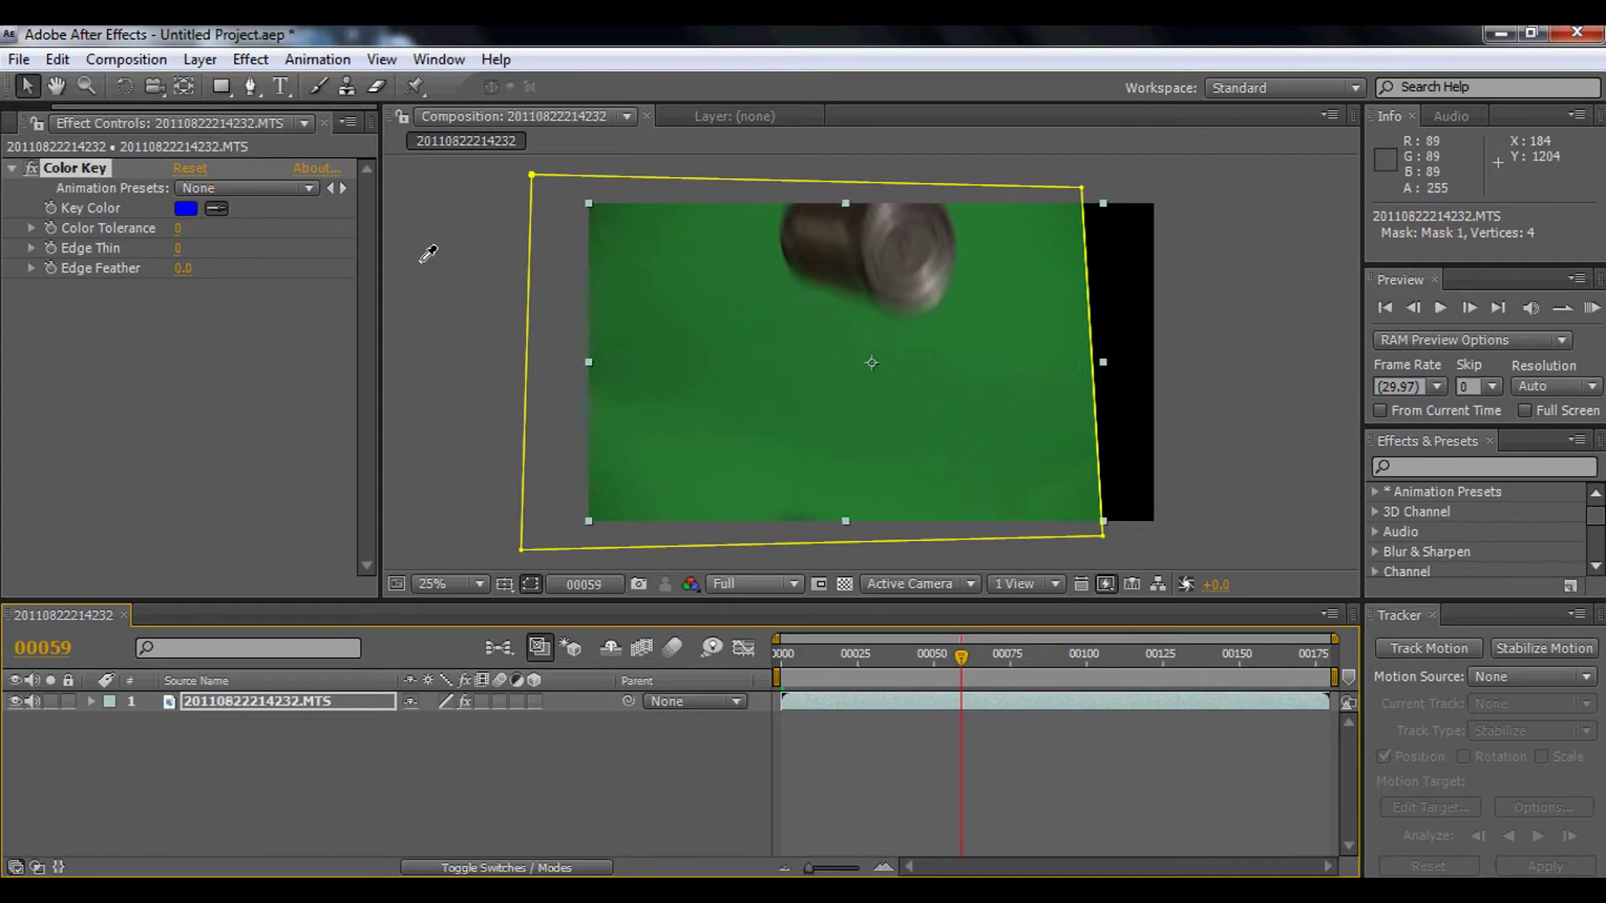
pyautogui.click(660, 343)
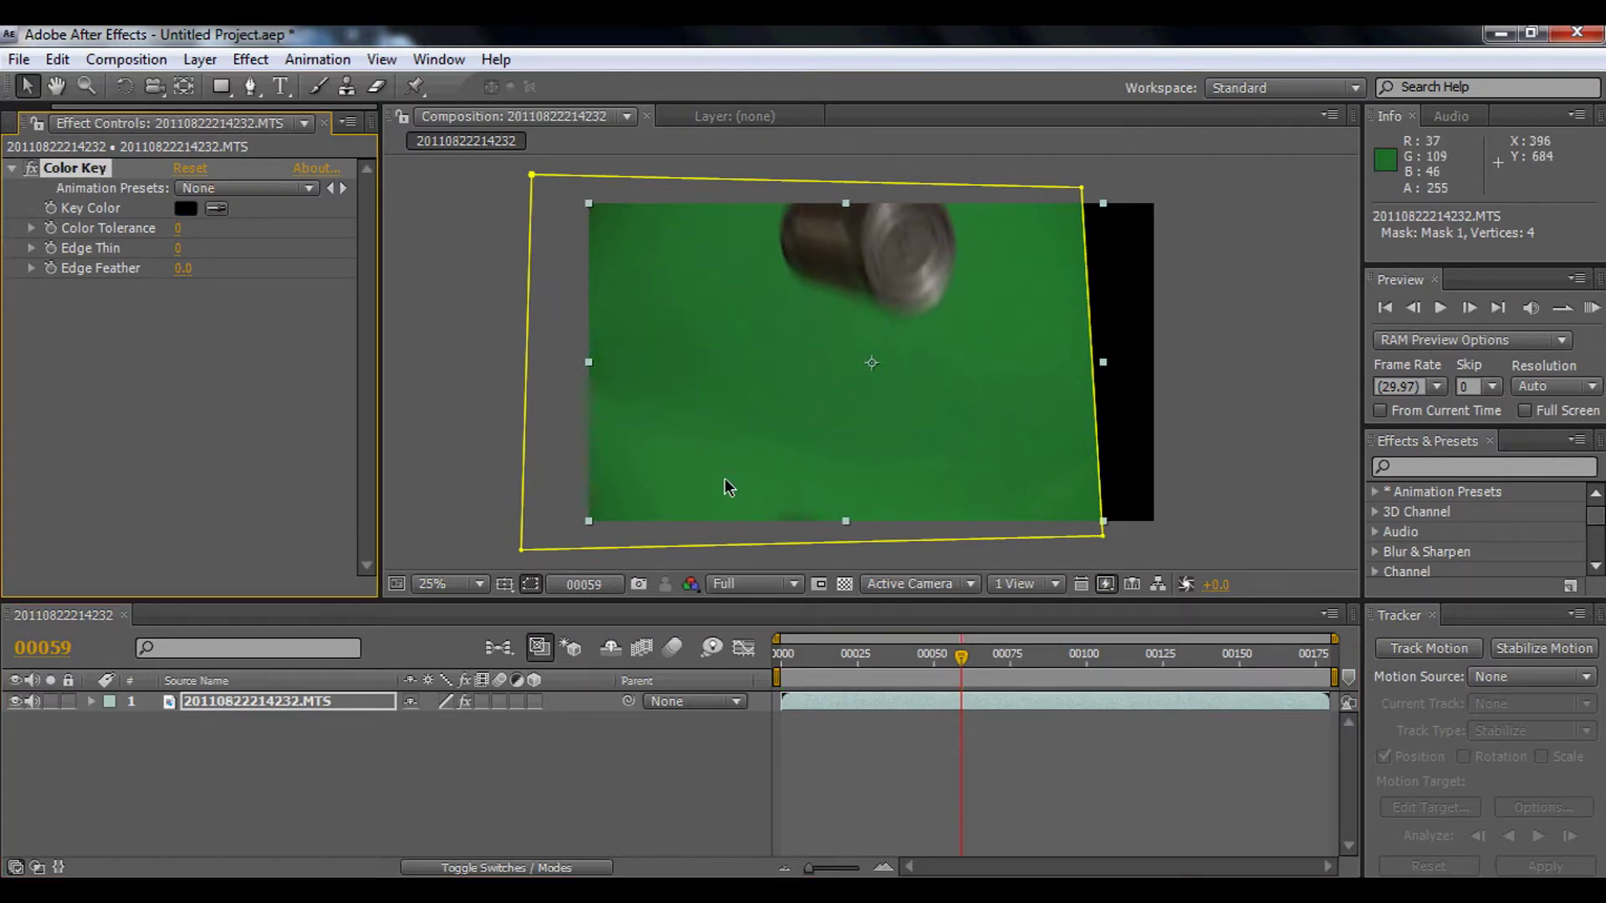
pyautogui.click(216, 208)
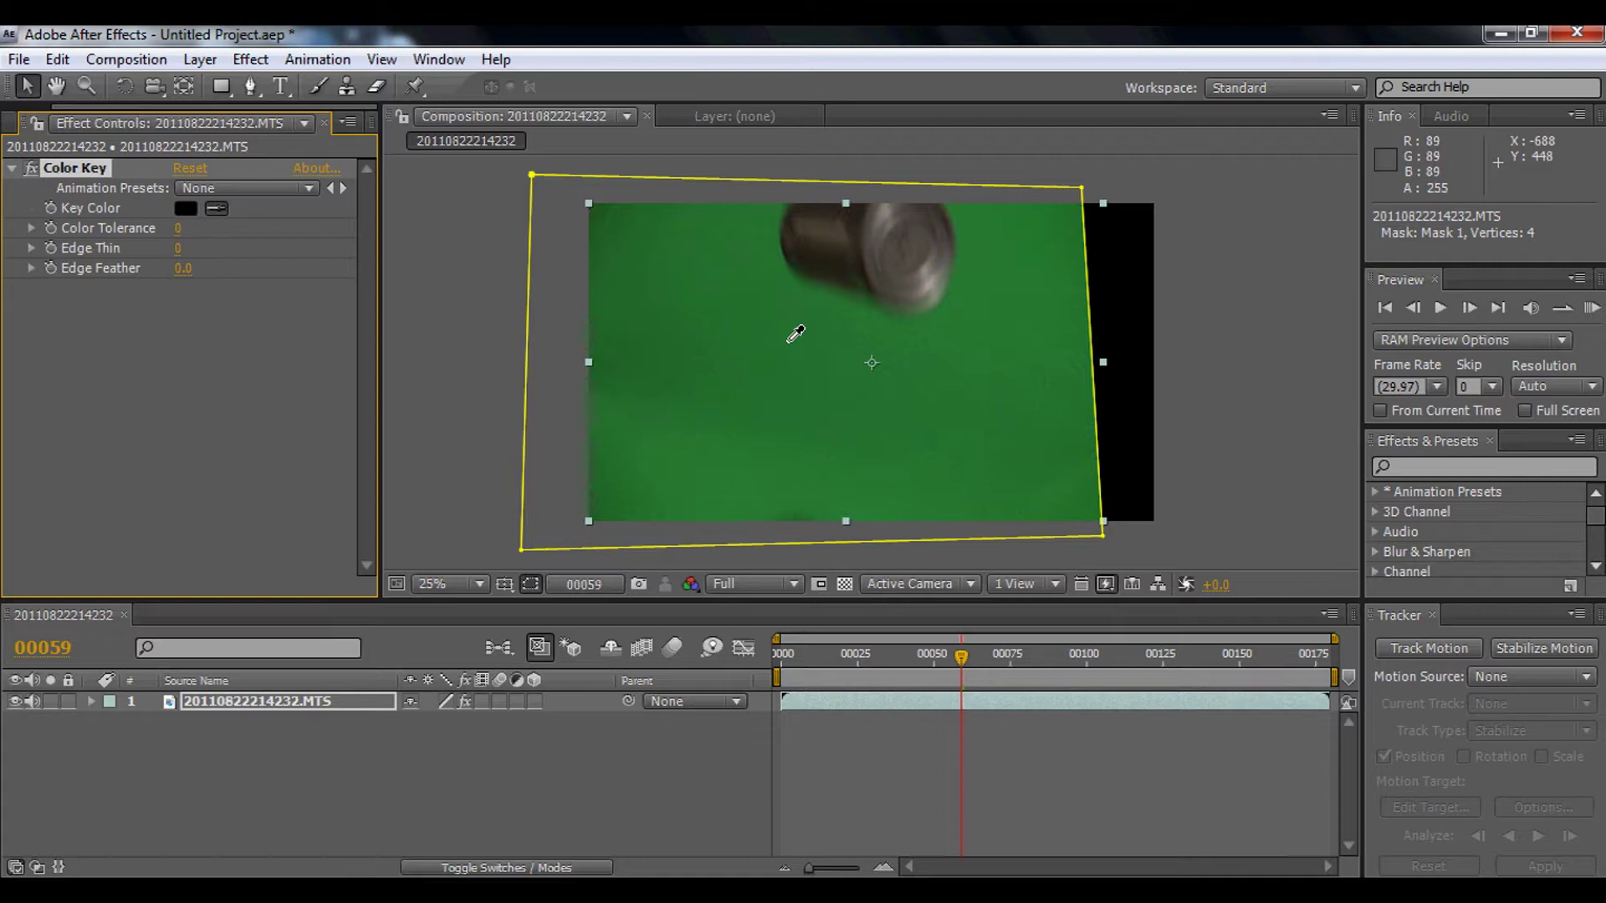
pyautogui.click(834, 348)
# - Raise the Color Key effect's color tolerance to 20
pyautogui.scroll(4, 860, 425)
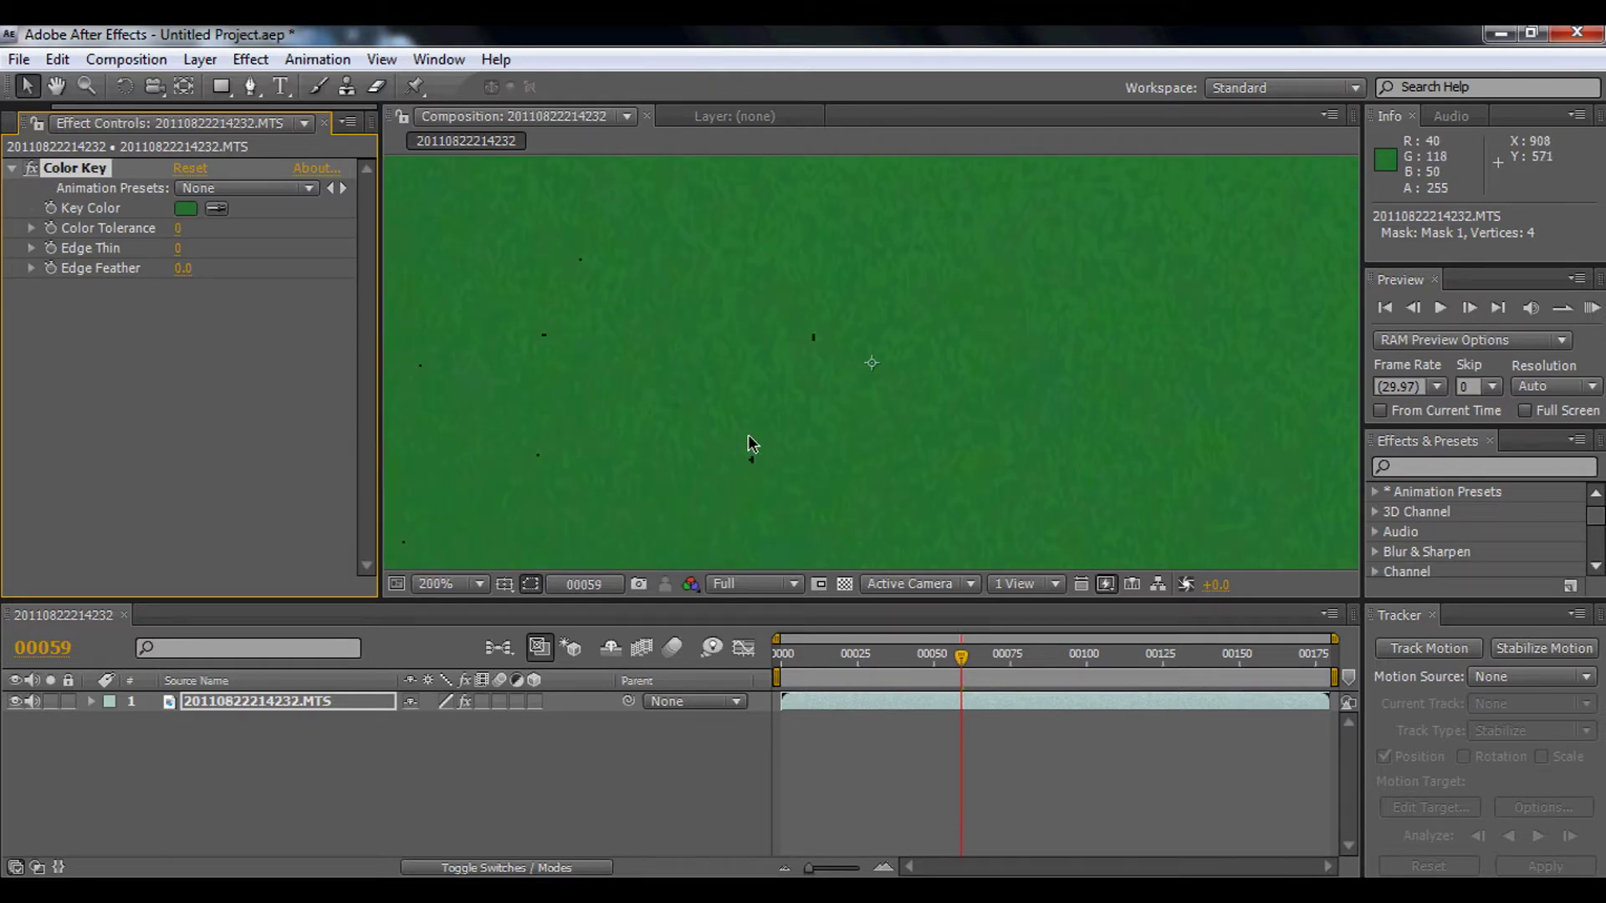
pyautogui.scroll(-9, 747, 434)
pyautogui.scroll(3, 808, 431)
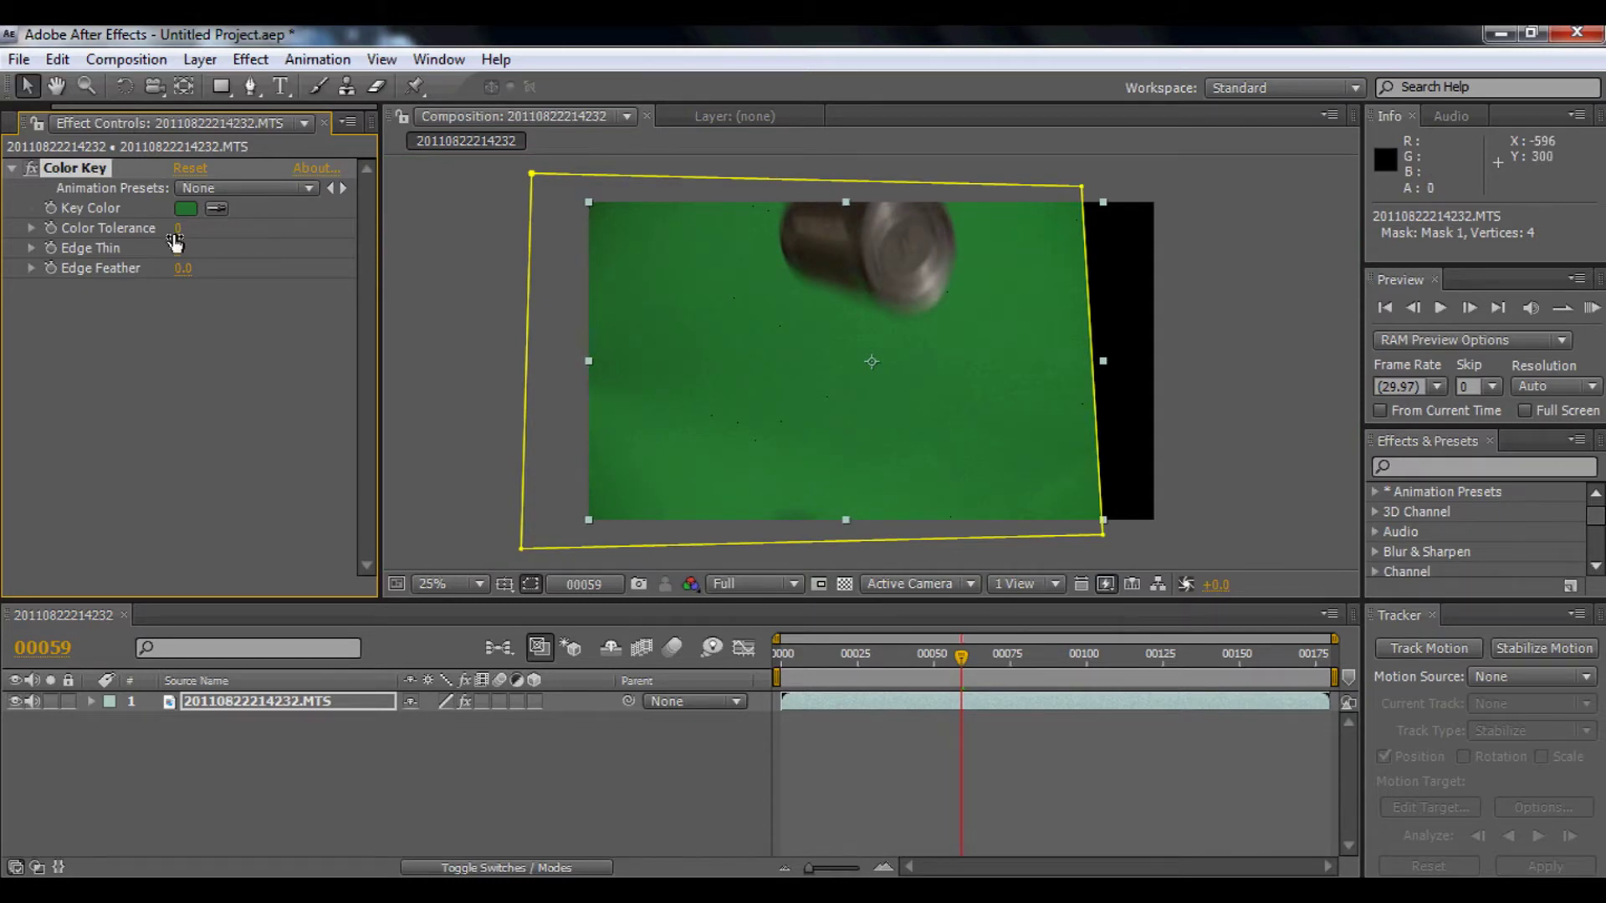
pyautogui.moveTo(176, 233)
pyautogui.mouseDown()
pyautogui.moveTo(214, 235)
pyautogui.moveTo(183, 239)
pyautogui.moveTo(199, 245)
pyautogui.mouseUp()
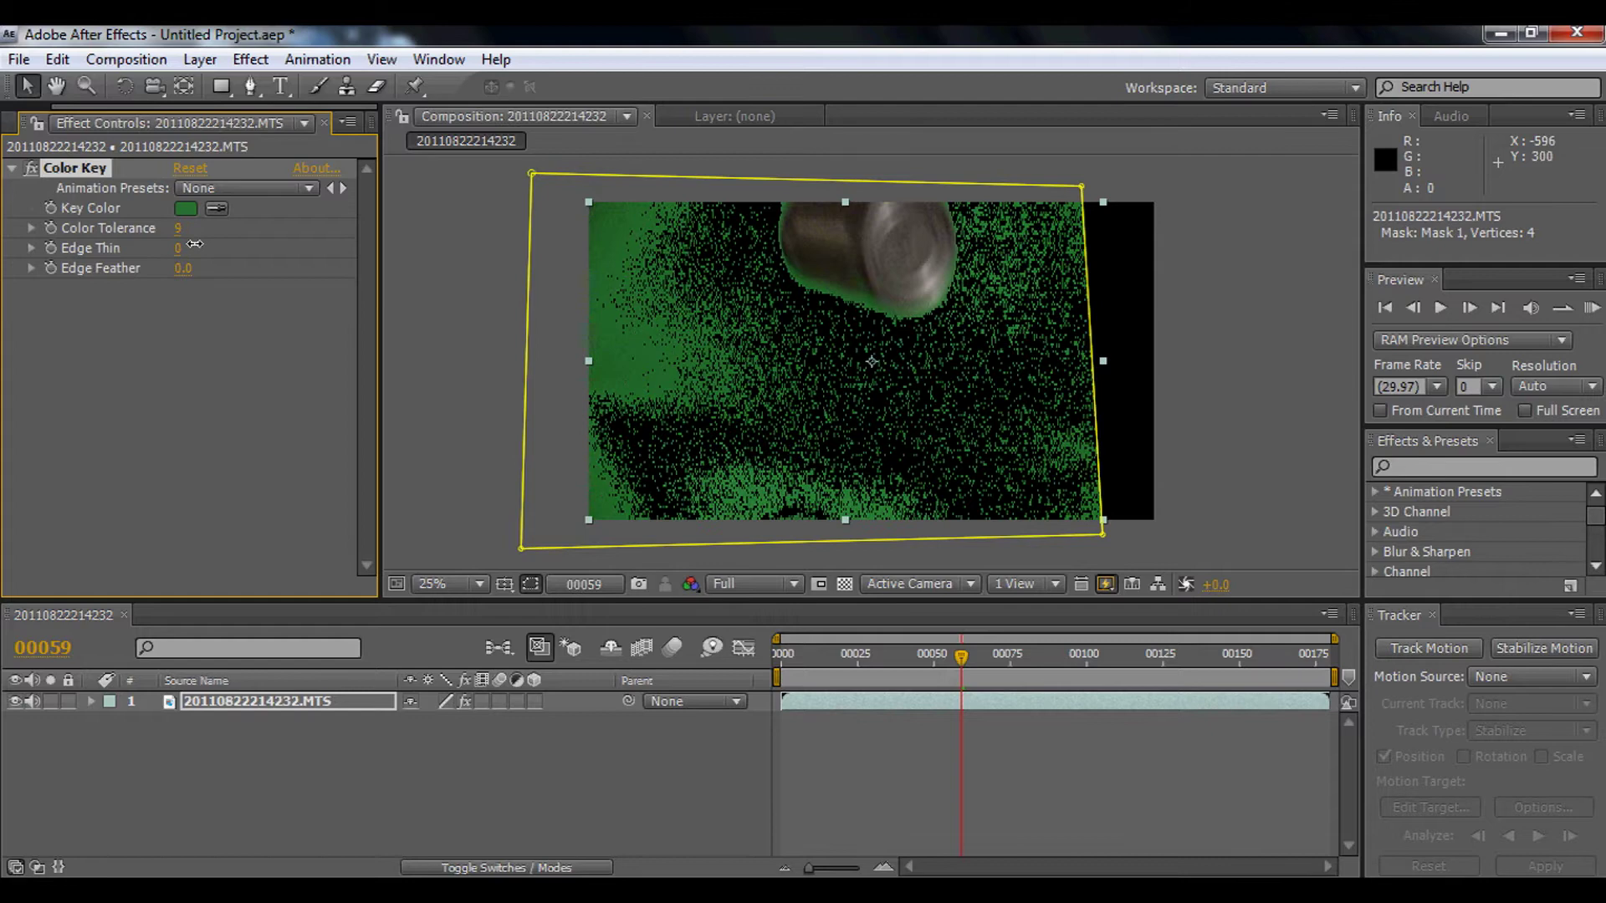
pyautogui.moveTo(199, 244); pyautogui.dragTo(209, 245)
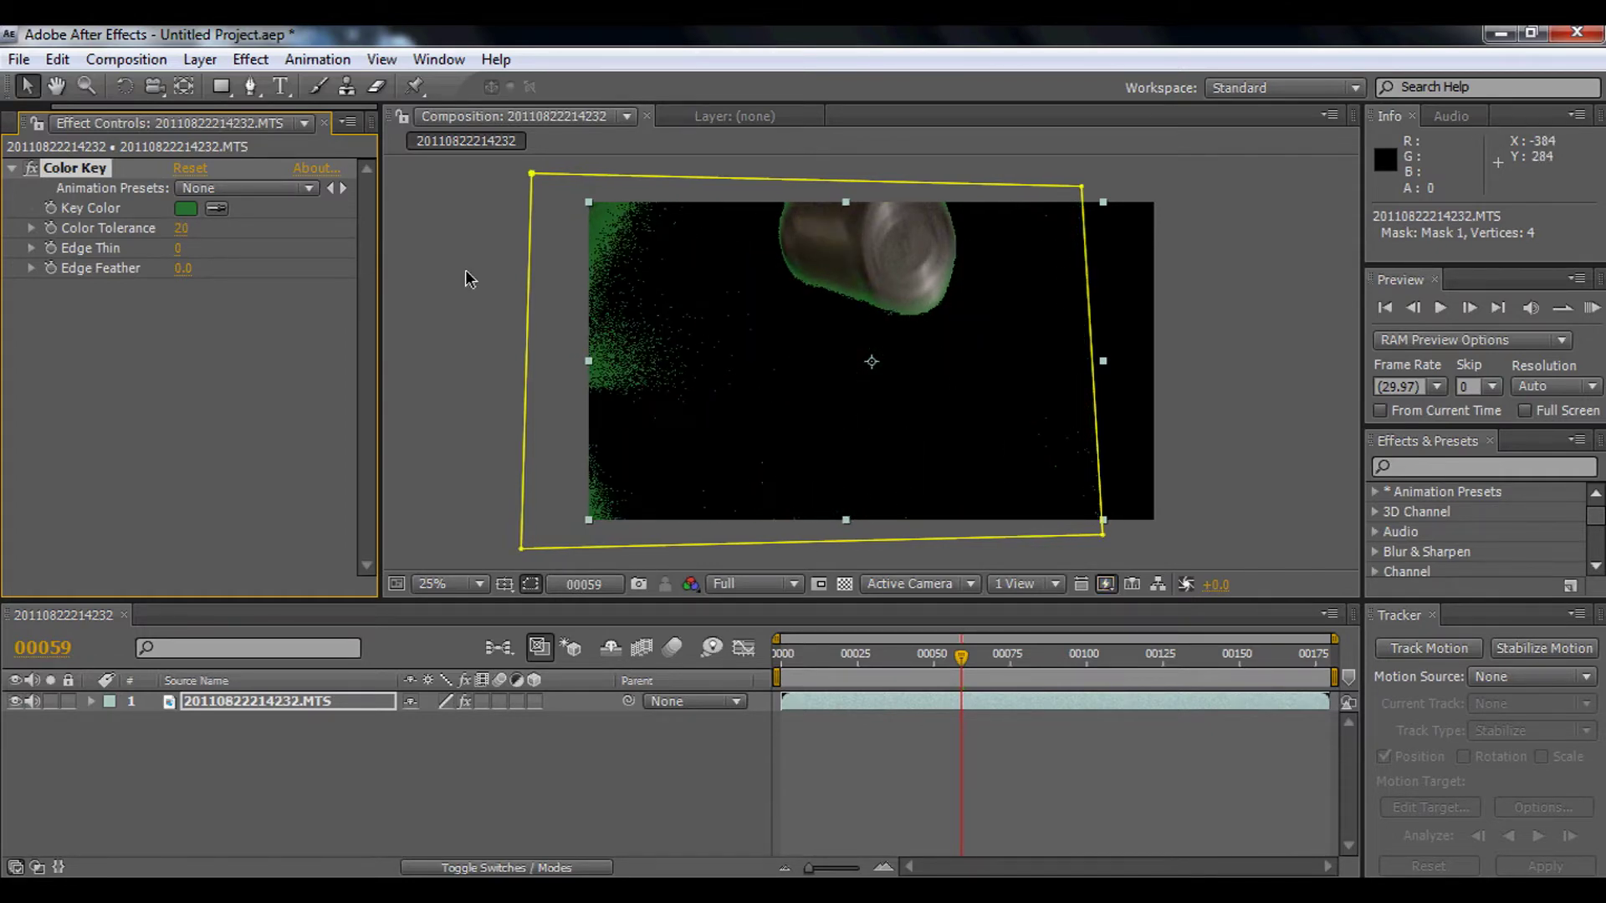
# - Duplicate the Color Key effect and sample the leftover dark green in the footage's upper-left corner as the copy's key color
pyautogui.click(94, 170)
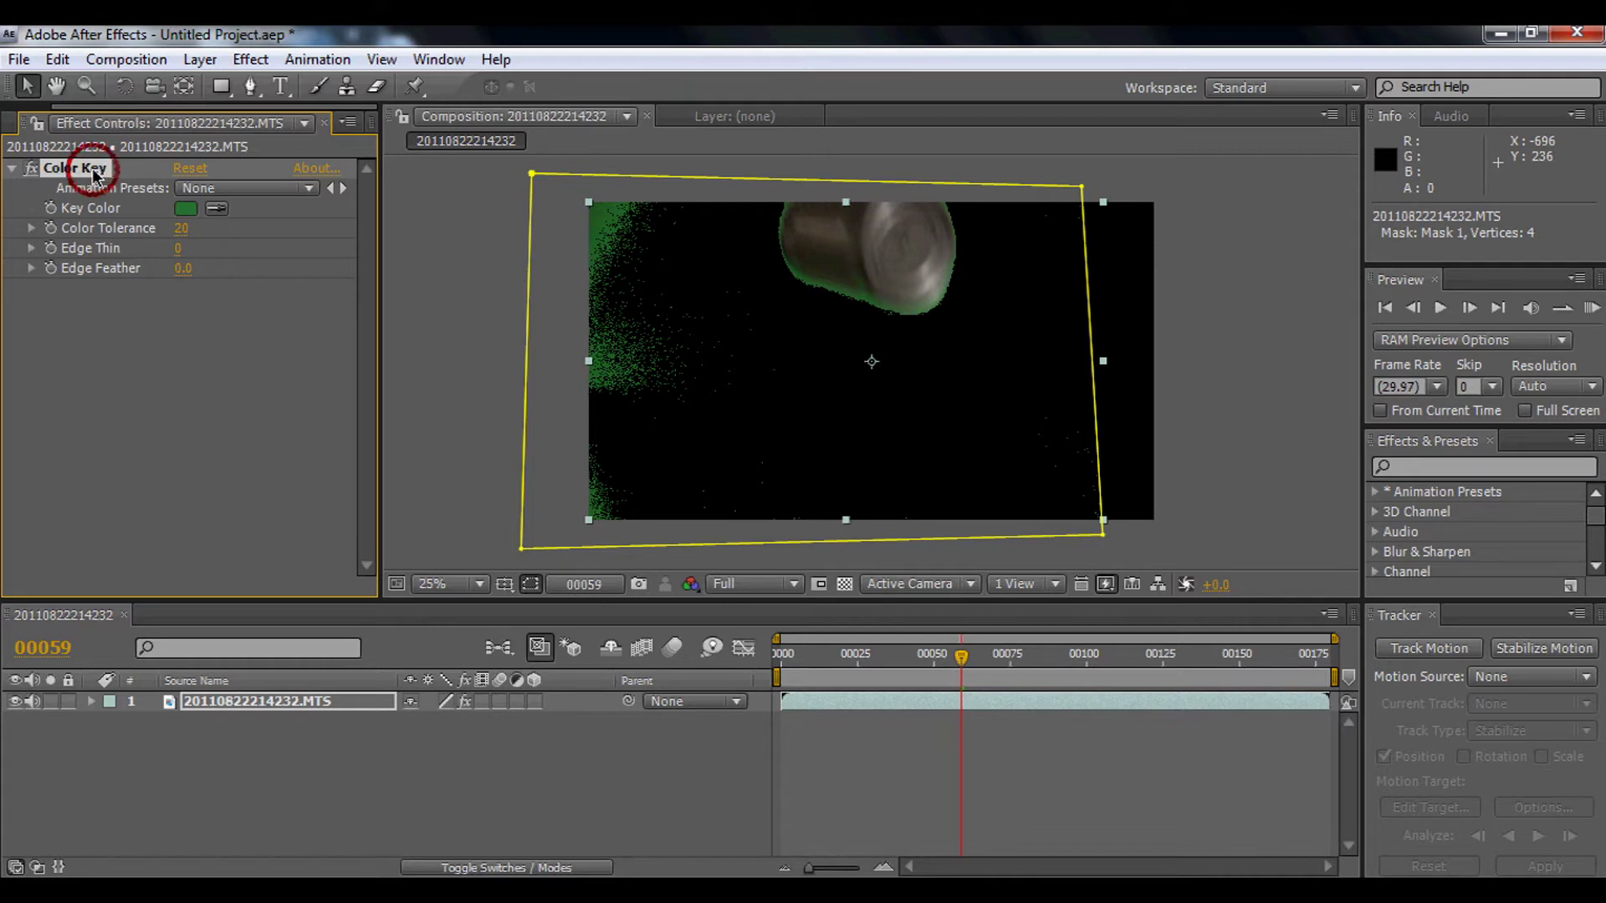
pyautogui.hotkey('ctrl', 'd')
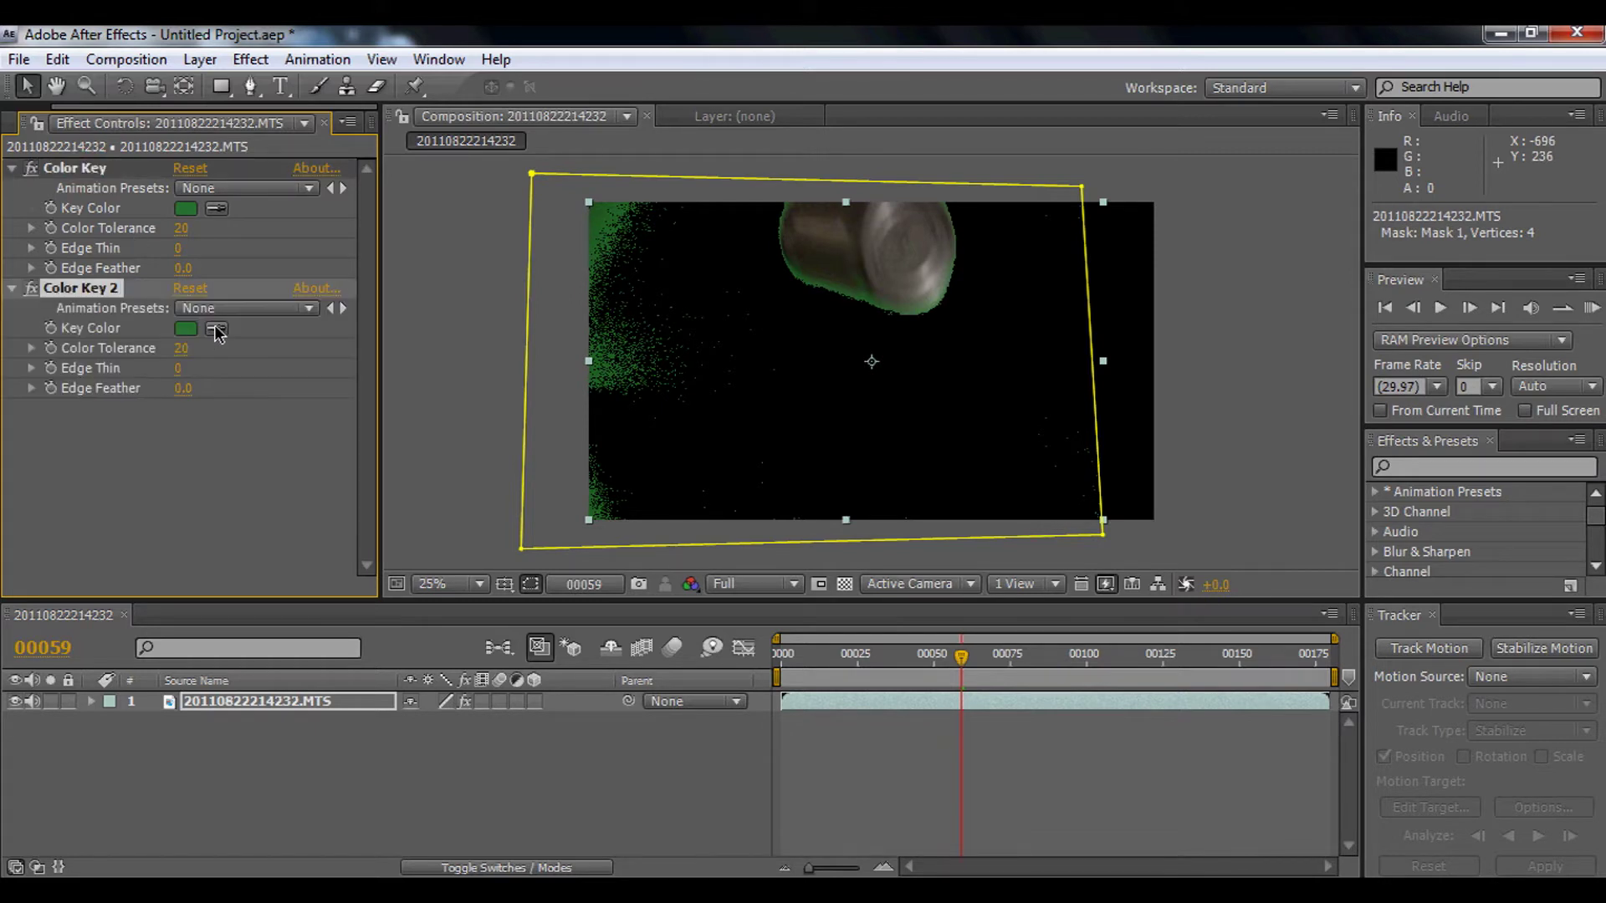
pyautogui.click(216, 330)
pyautogui.click(597, 211)
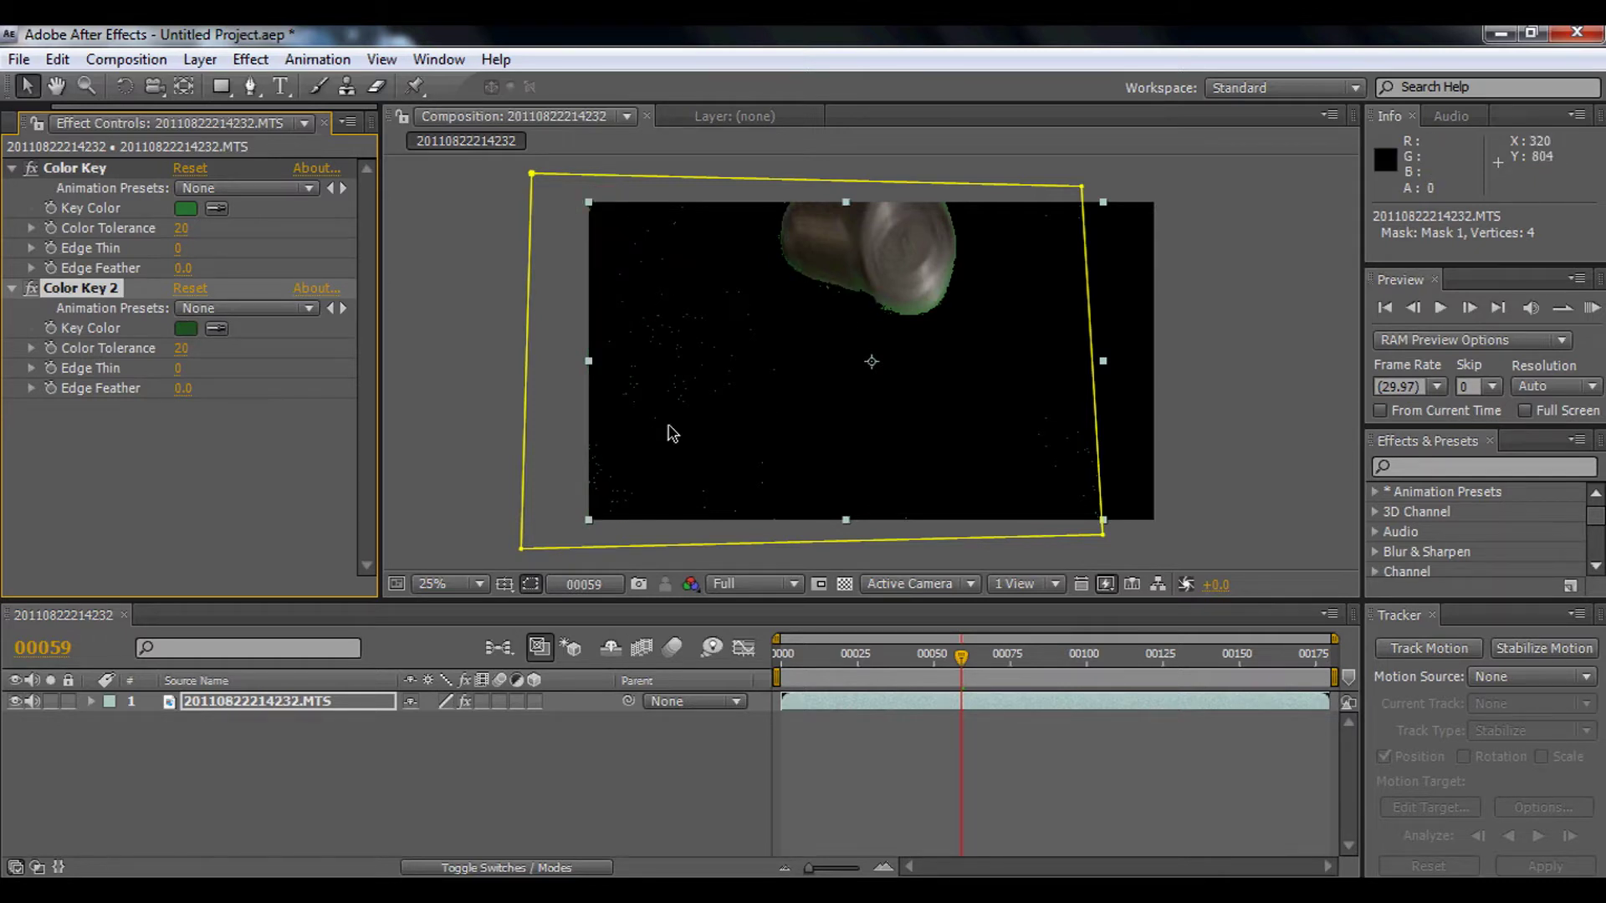
# - Duplicate Color Key 2 and sample the largest leftover green speck in the left part of the footage as the copy's key color
pyautogui.press('.')
pyautogui.press('h')
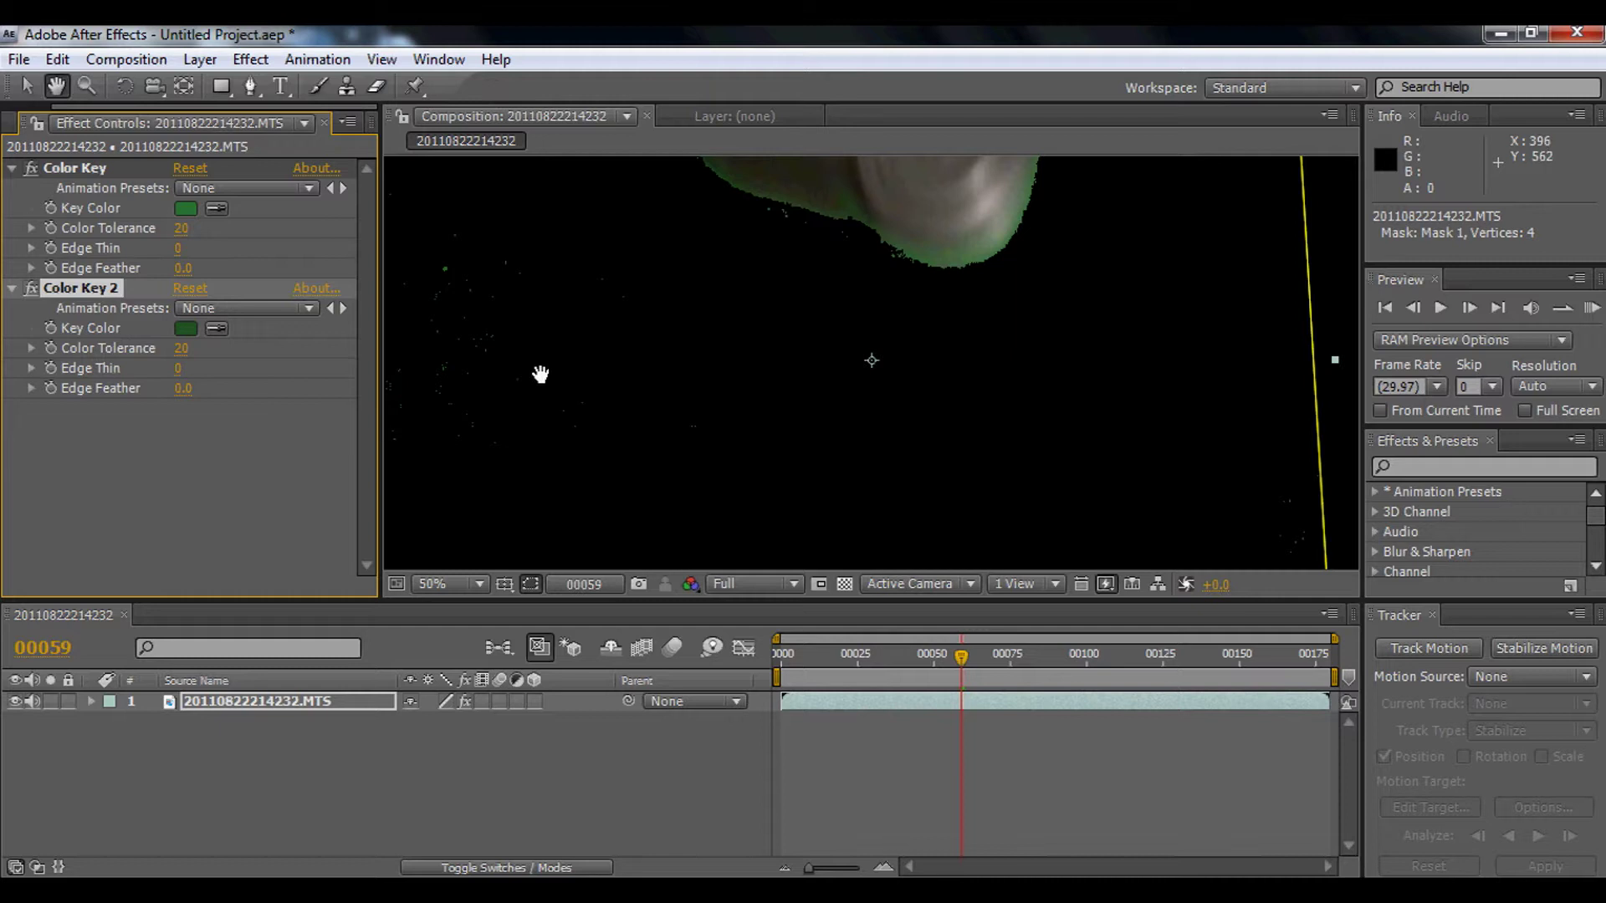
pyautogui.moveTo(541, 369); pyautogui.dragTo(796, 399)
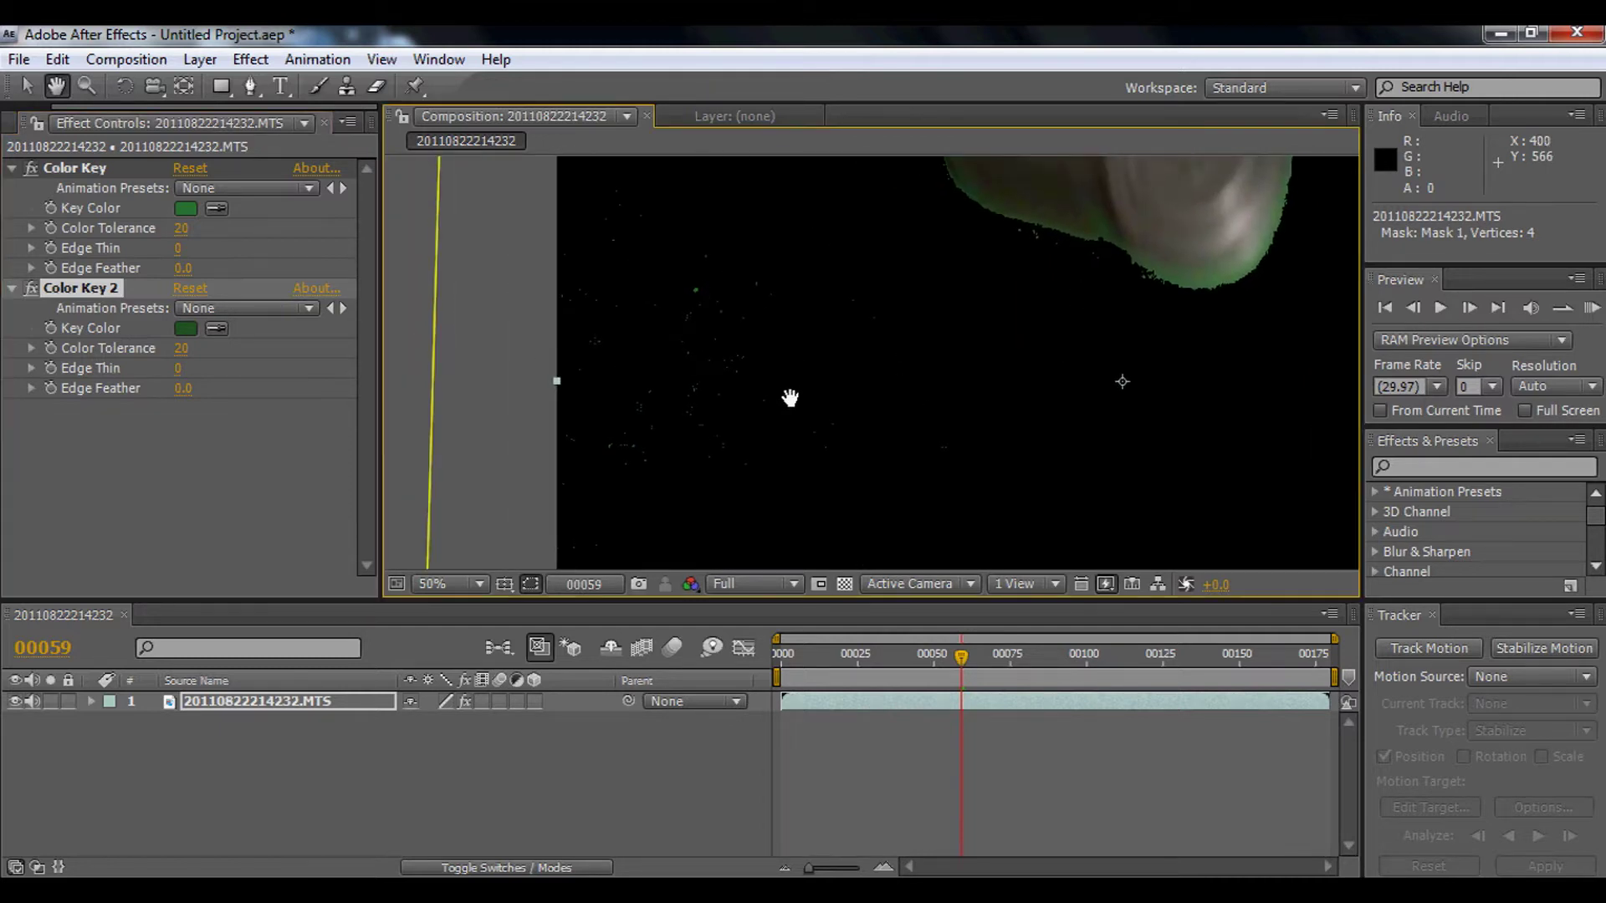
pyautogui.press('v')
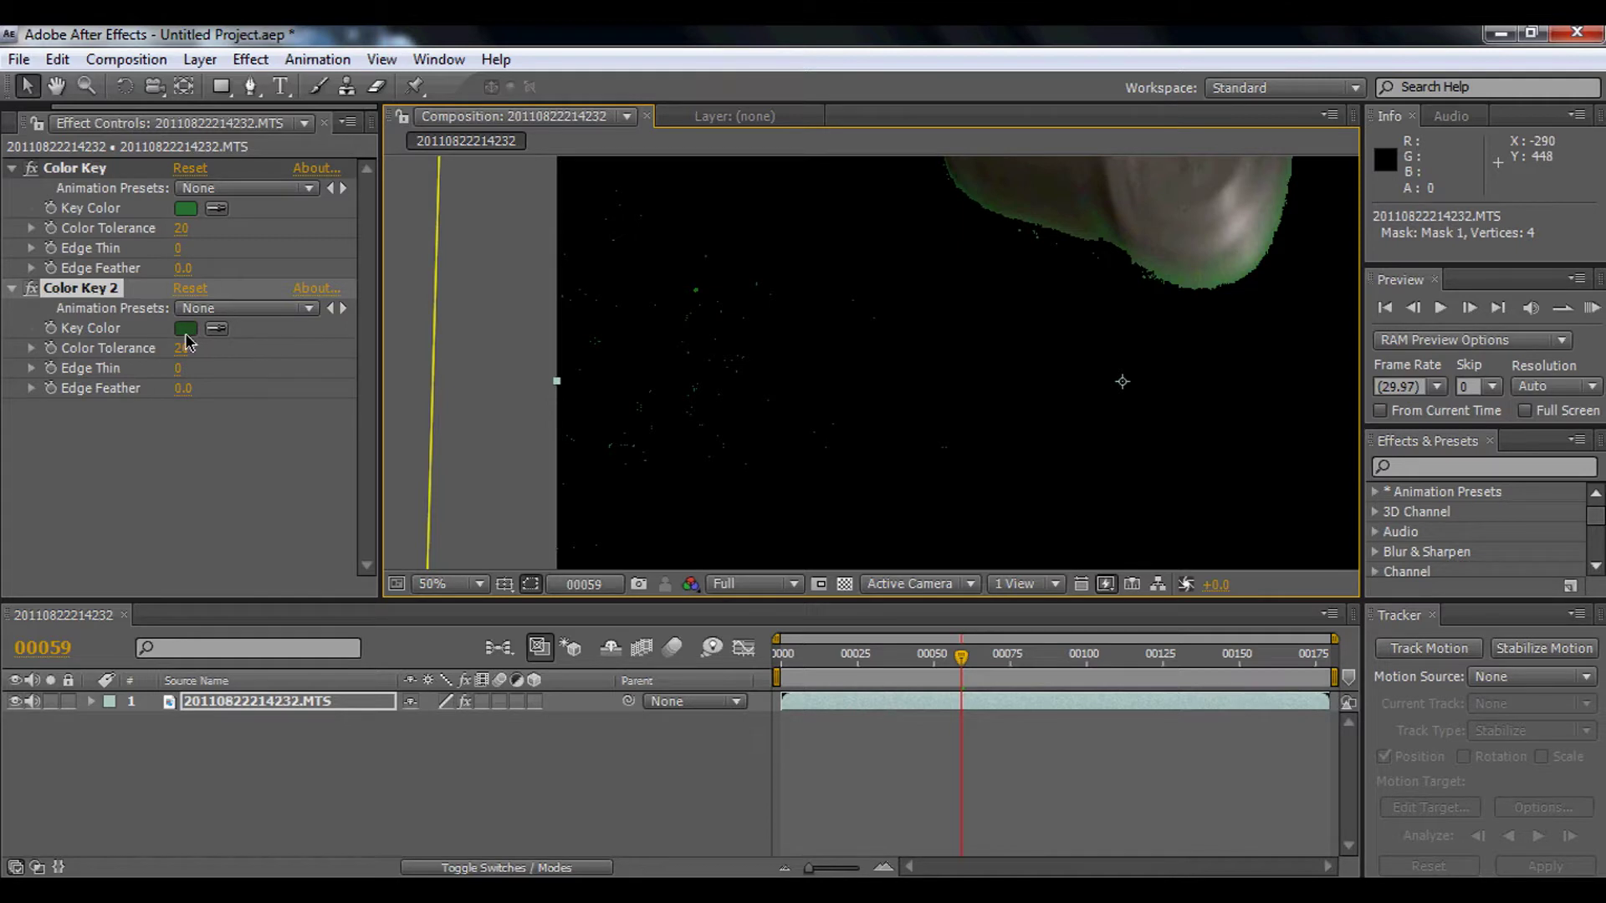
pyautogui.hotkey('ctrl', 'd')
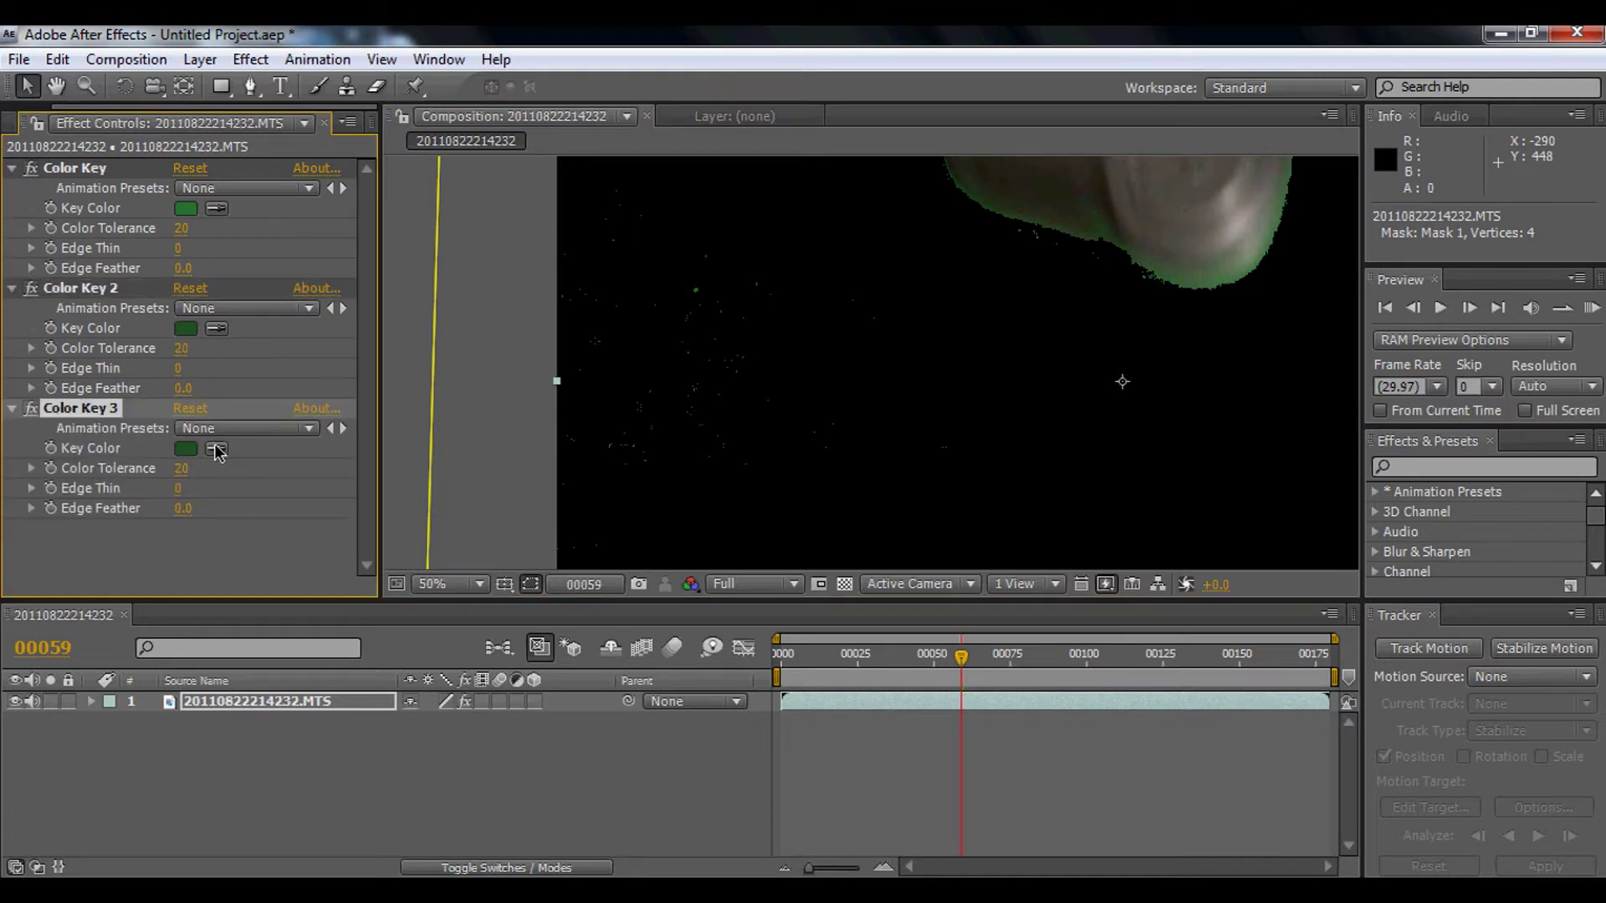
pyautogui.click(217, 449)
pyautogui.click(699, 288)
pyautogui.hotkey('ctrl', 'z')
pyautogui.press('/')
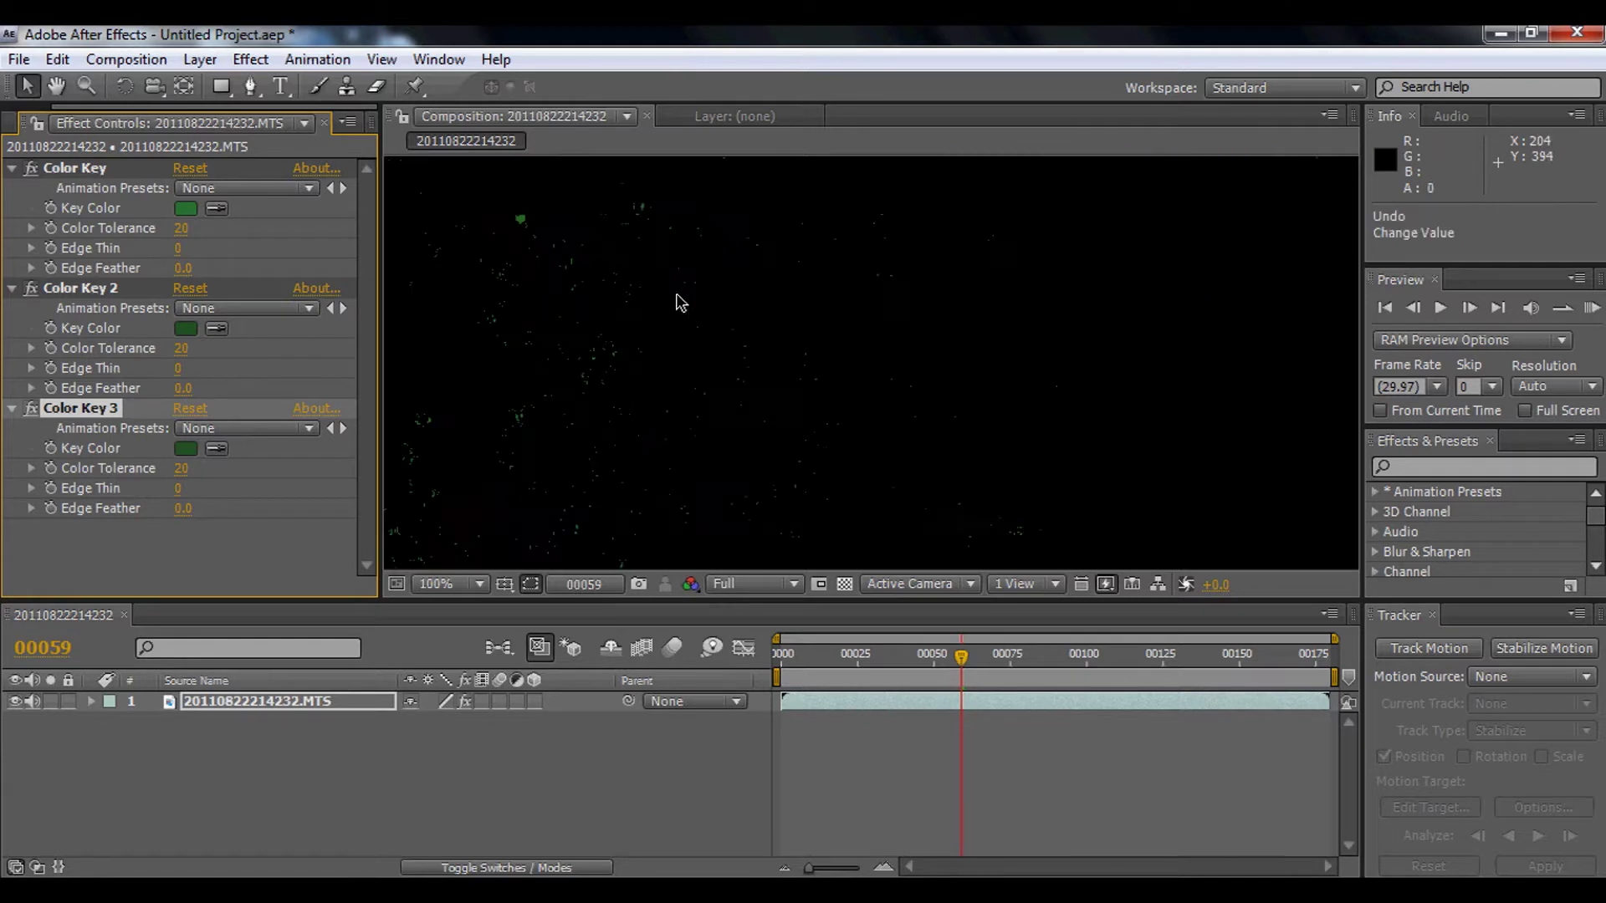
pyautogui.press('h')
pyautogui.moveTo(610, 304); pyautogui.dragTo(587, 457)
pyautogui.click(217, 448)
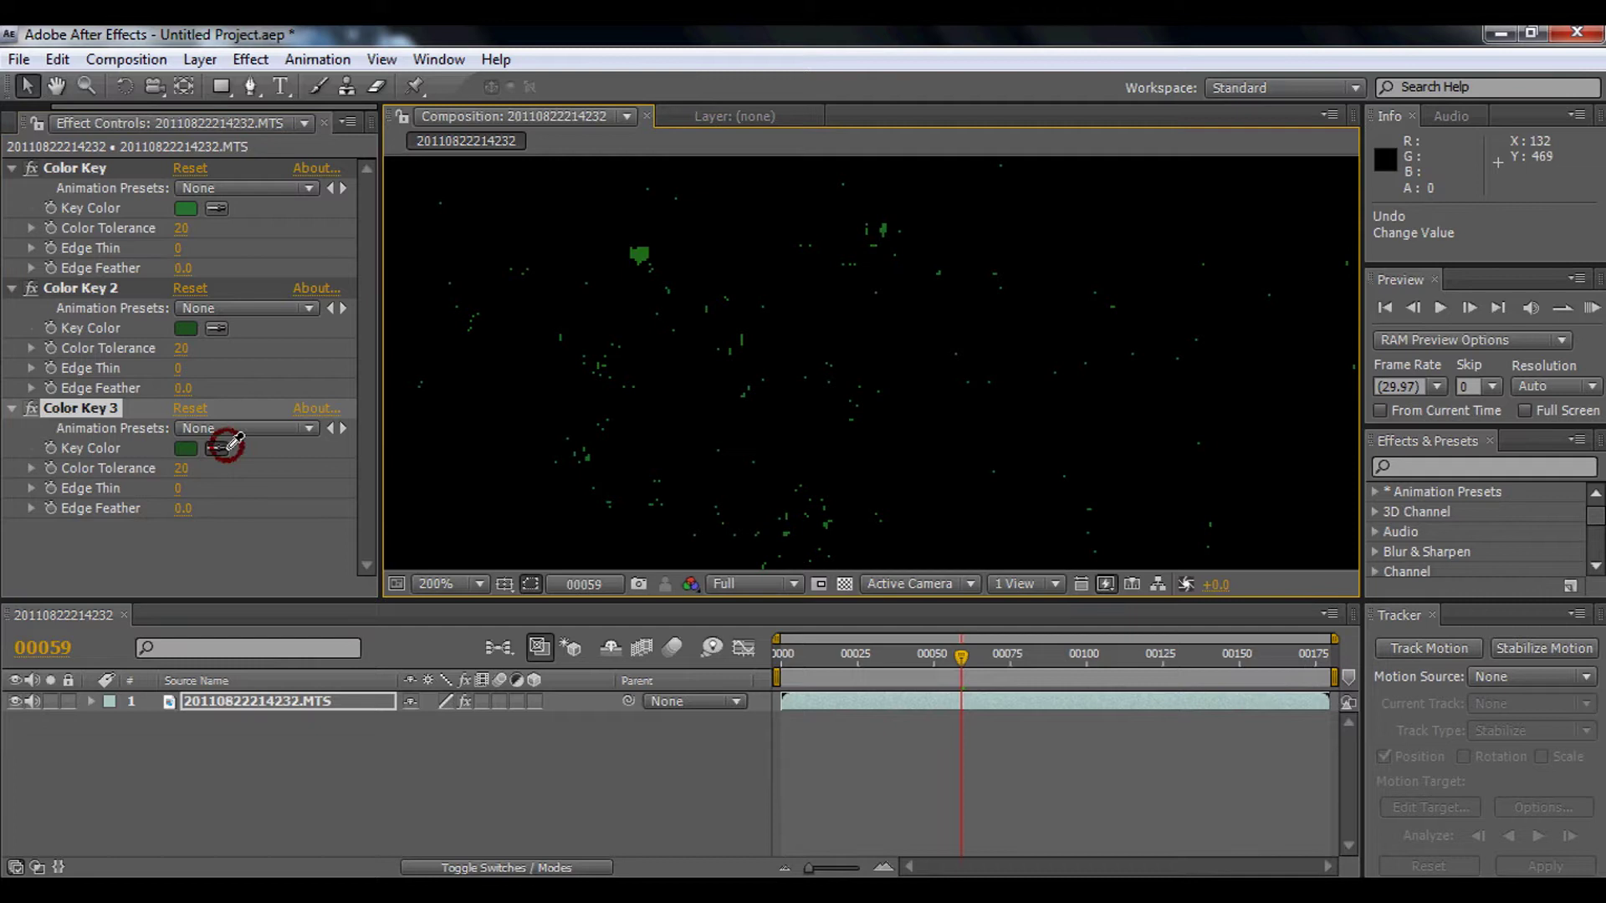
pyautogui.click(648, 249)
# - Duplicate Color Key 3 and sample a leftover green speck near the footage's bottom edge as the copy's key color
pyautogui.scroll(-3, 860, 276)
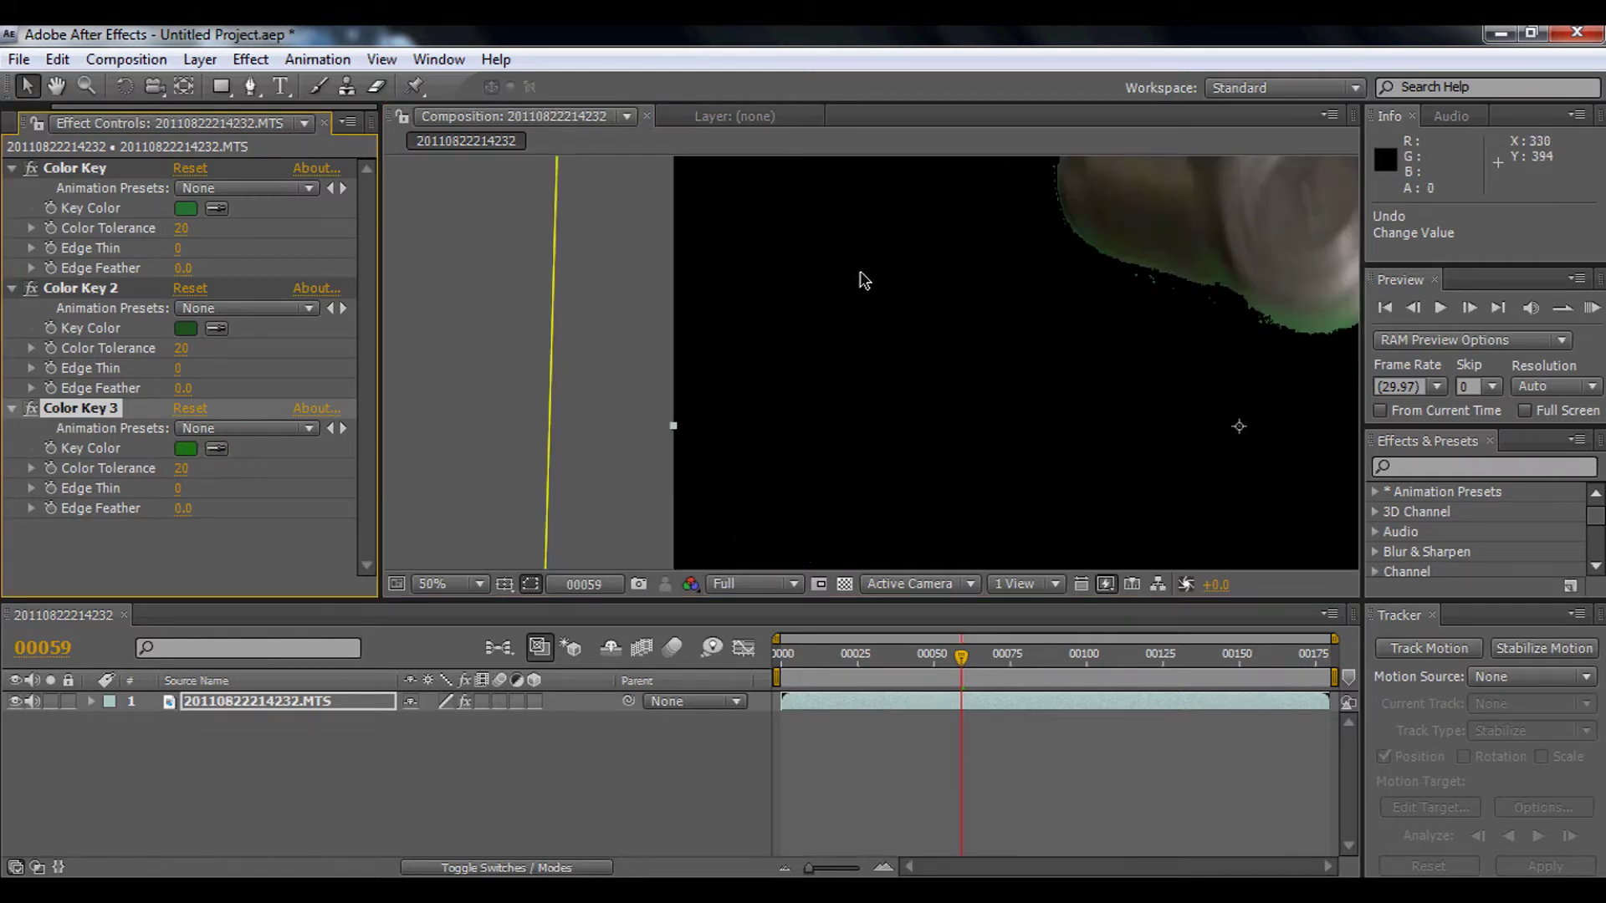
pyautogui.scroll(1, 1019, 528)
pyautogui.press('h')
pyautogui.scroll(2, 836, 460)
pyautogui.scroll(1, 856, 271)
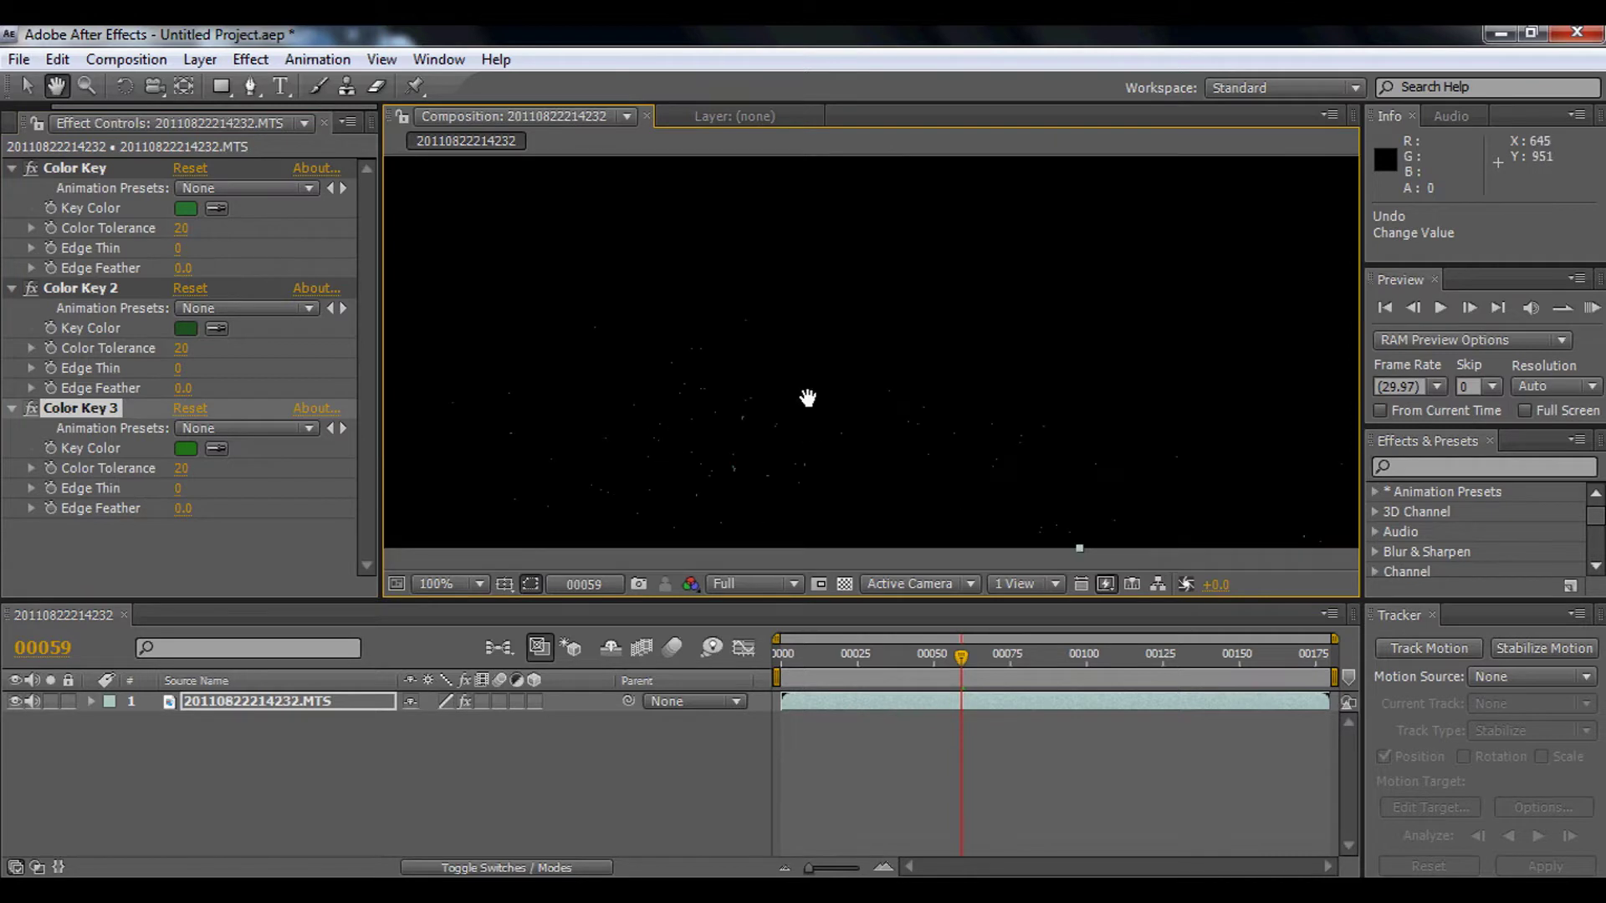
pyautogui.moveTo(871, 361); pyautogui.dragTo(894, 355)
pyautogui.press('v')
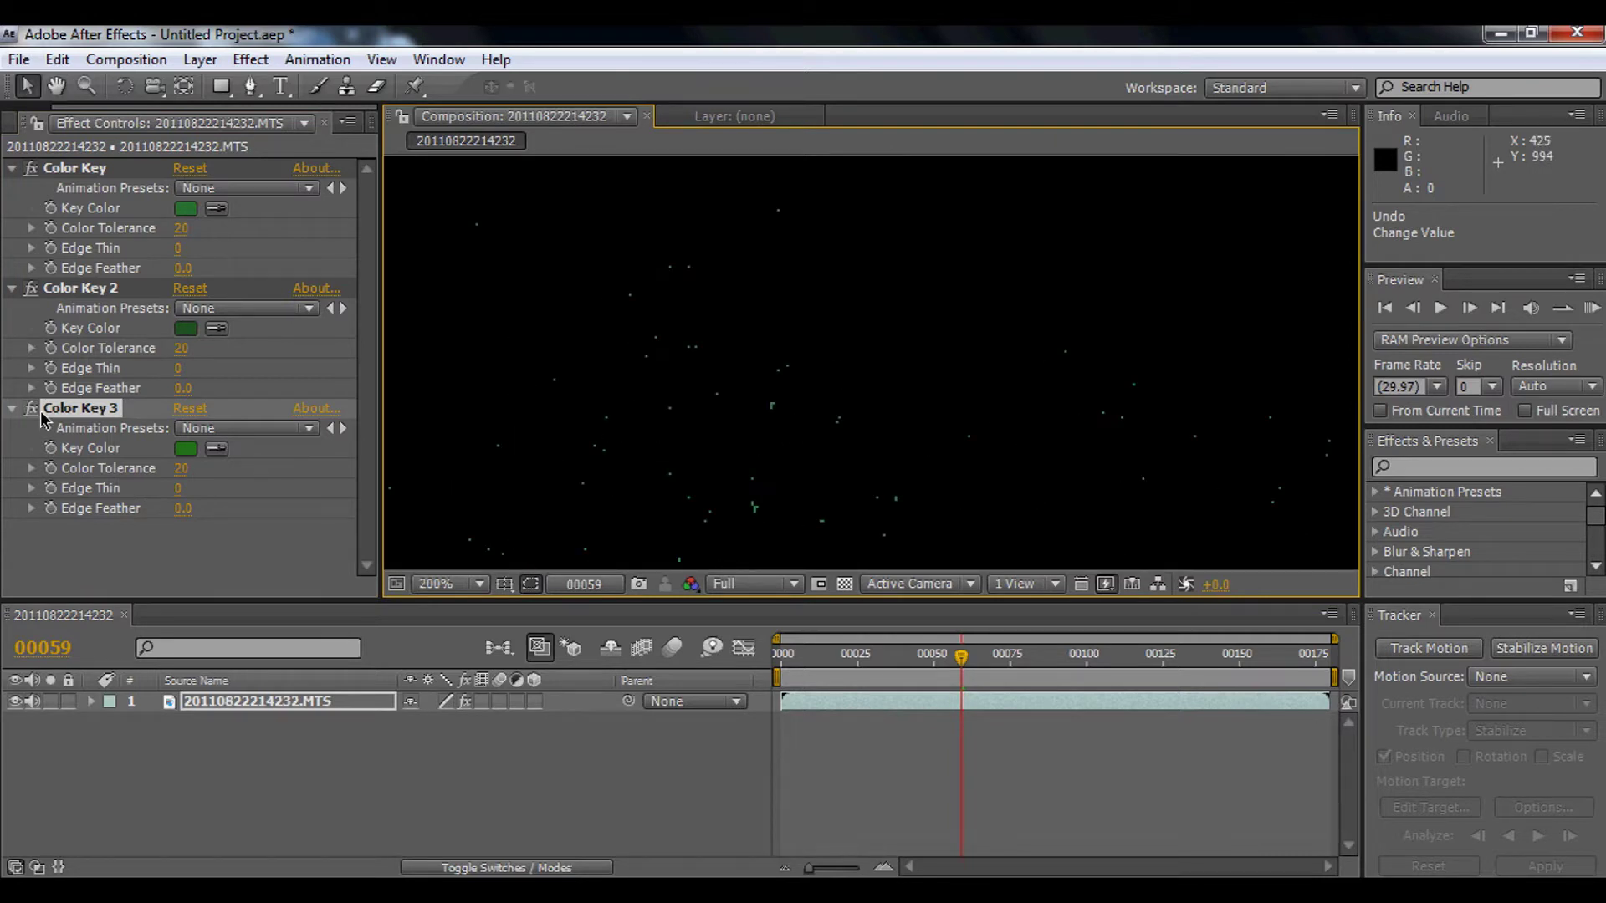
pyautogui.click(63, 412)
pyautogui.hotkey('ctrl', 'd')
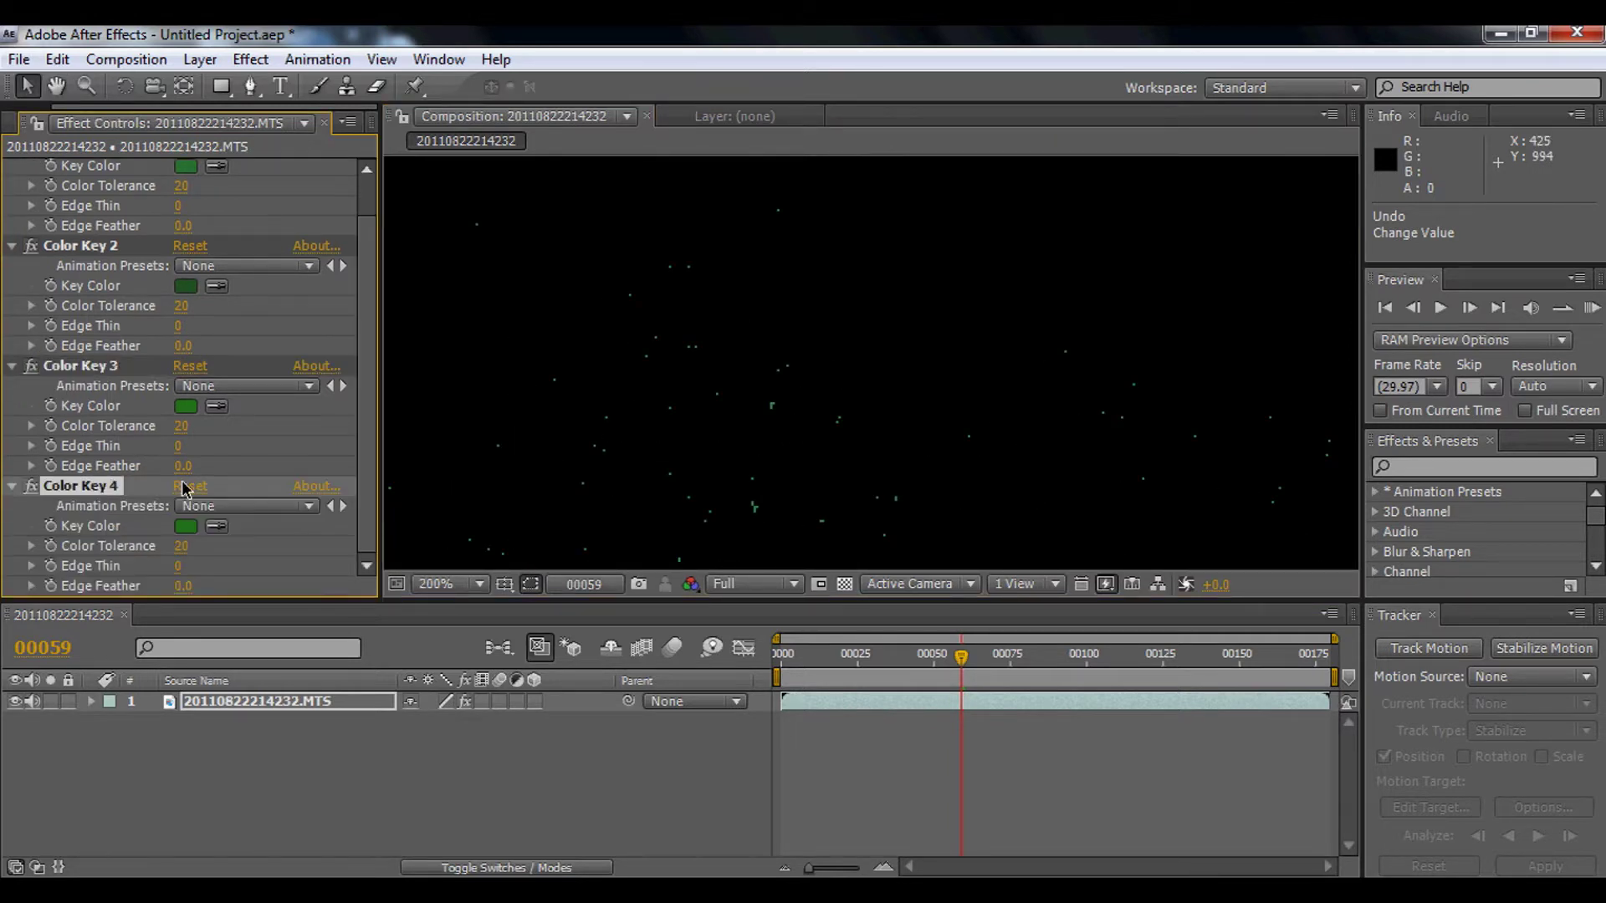
pyautogui.click(219, 527)
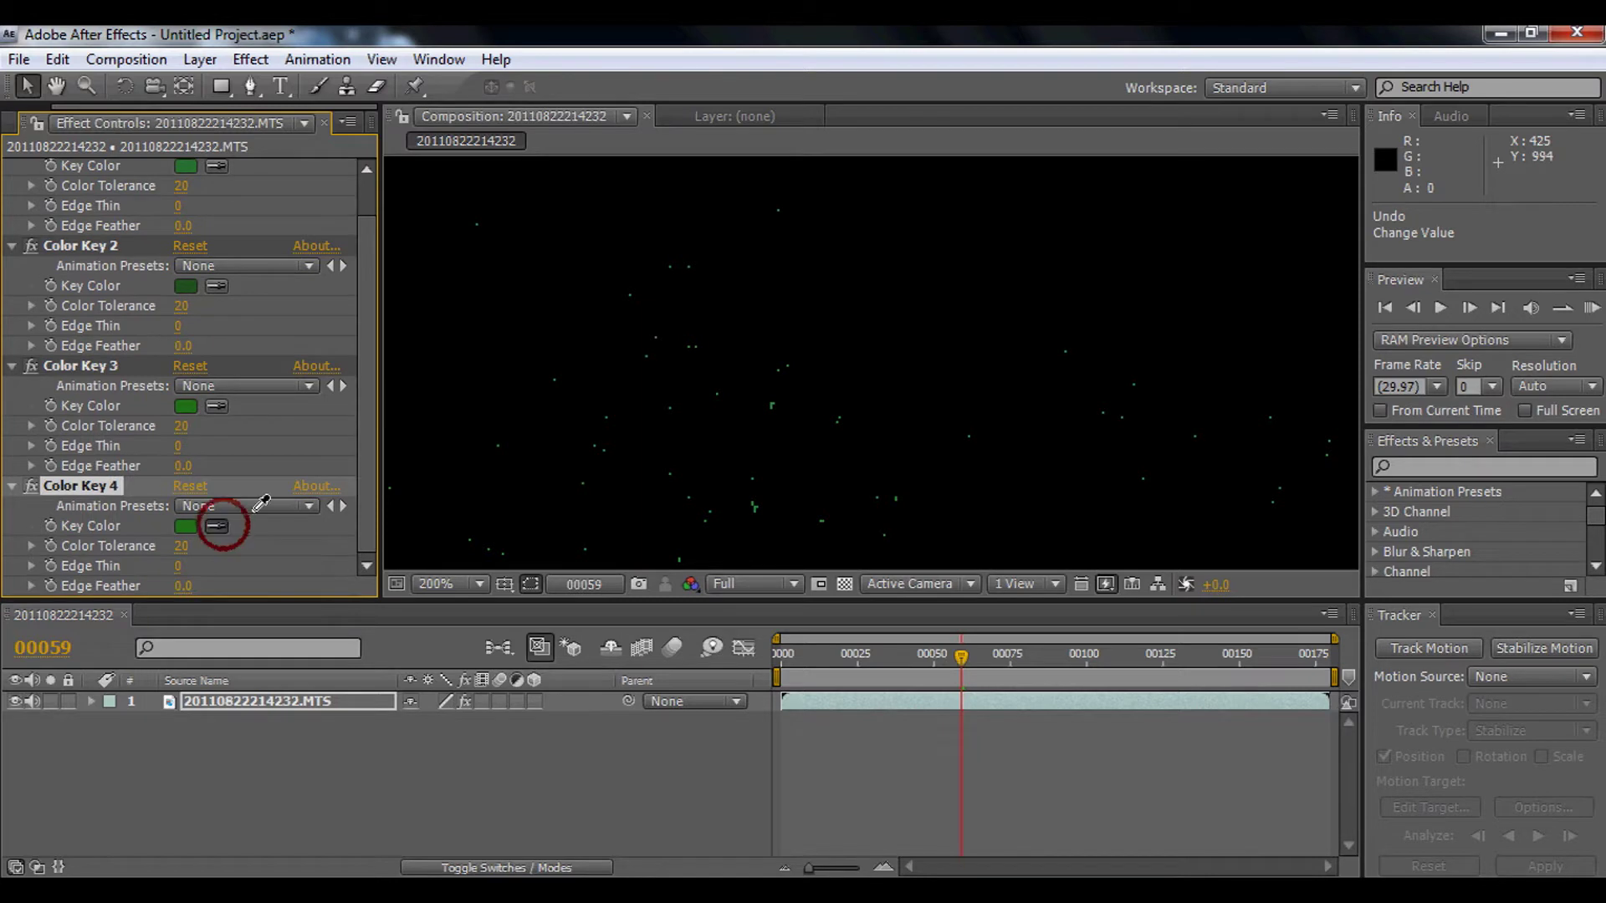
pyautogui.click(755, 506)
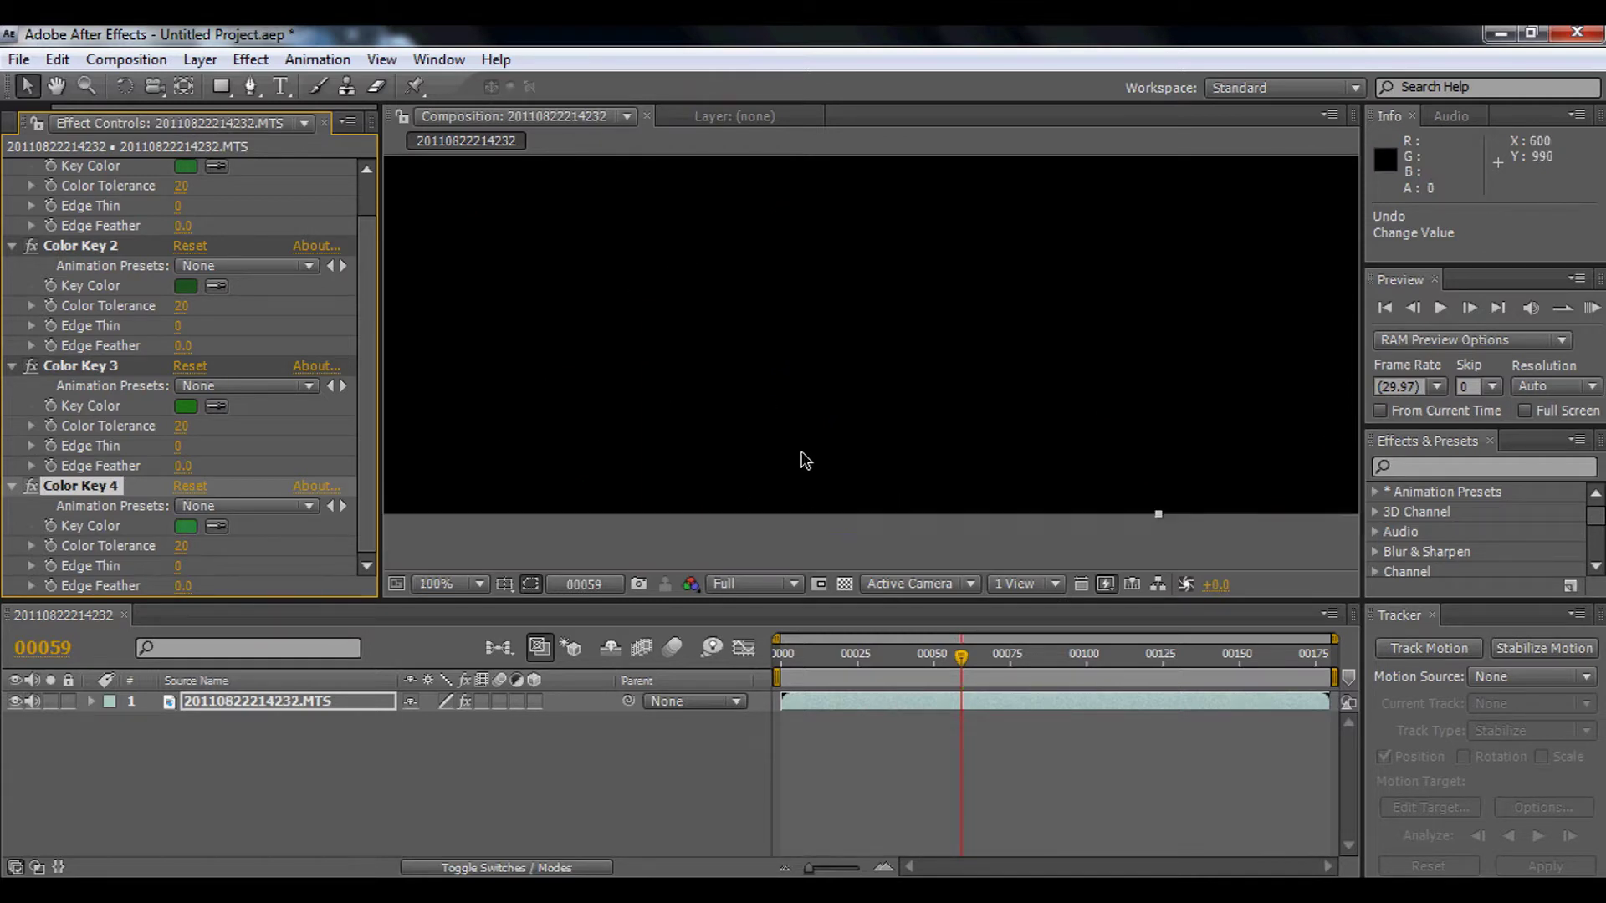
# - Go to frame 82, duplicate Color Key 4 and sample the leftover green speck near the footage's bottom edge as the copy's key color
pyautogui.scroll(-6, 807, 456)
pyautogui.moveTo(832, 305); pyautogui.dragTo(656, 362)
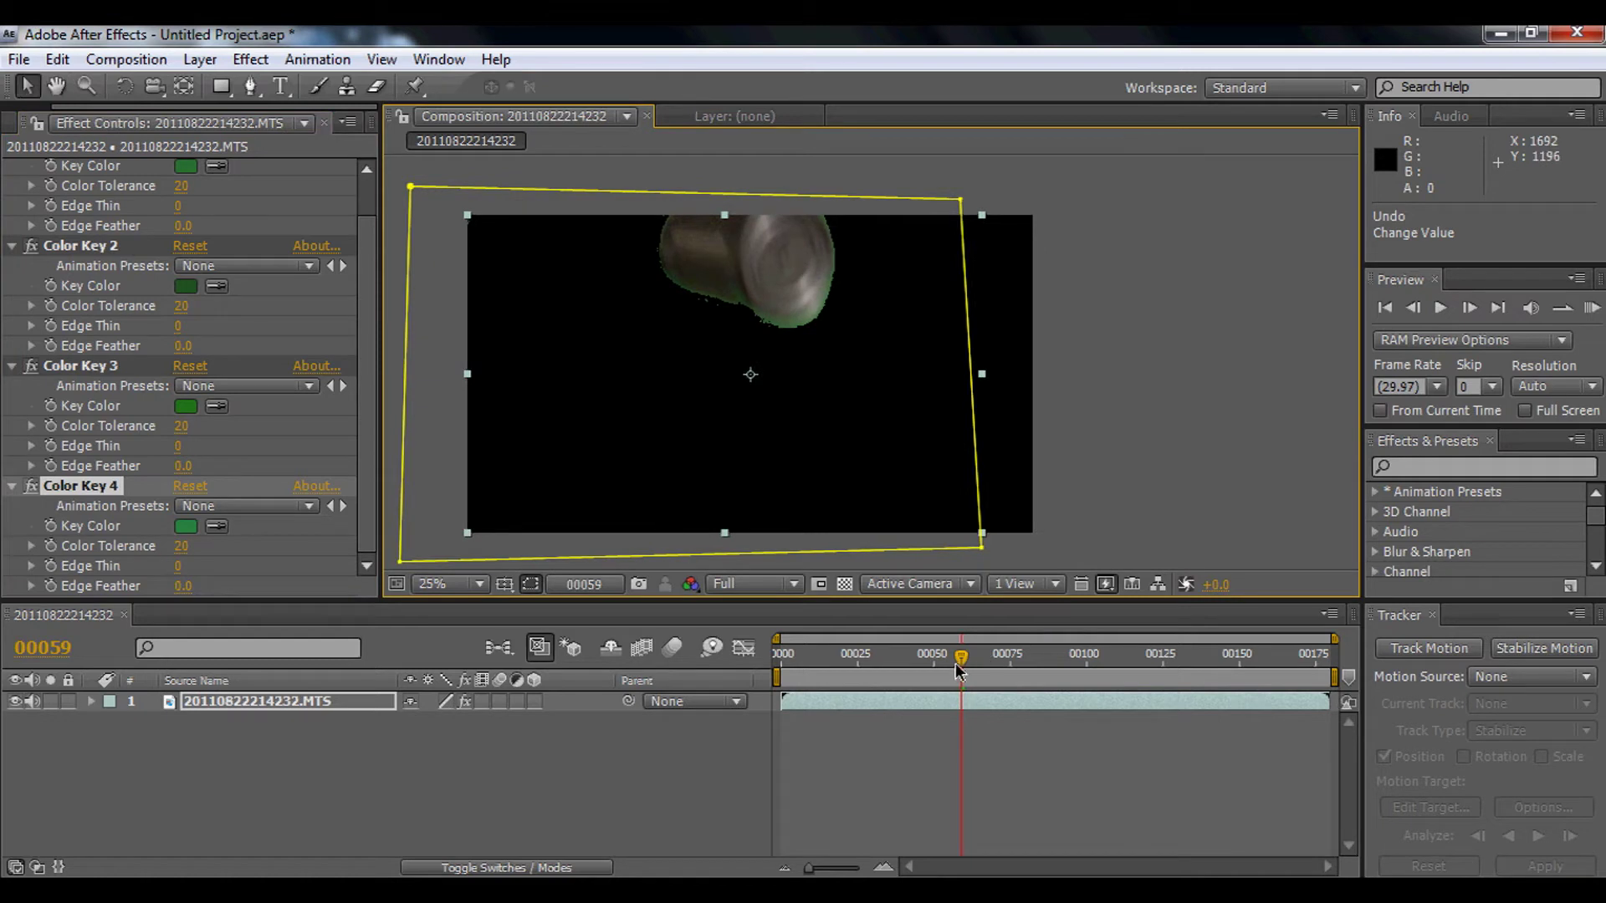
pyautogui.moveTo(958, 659); pyautogui.dragTo(1031, 682)
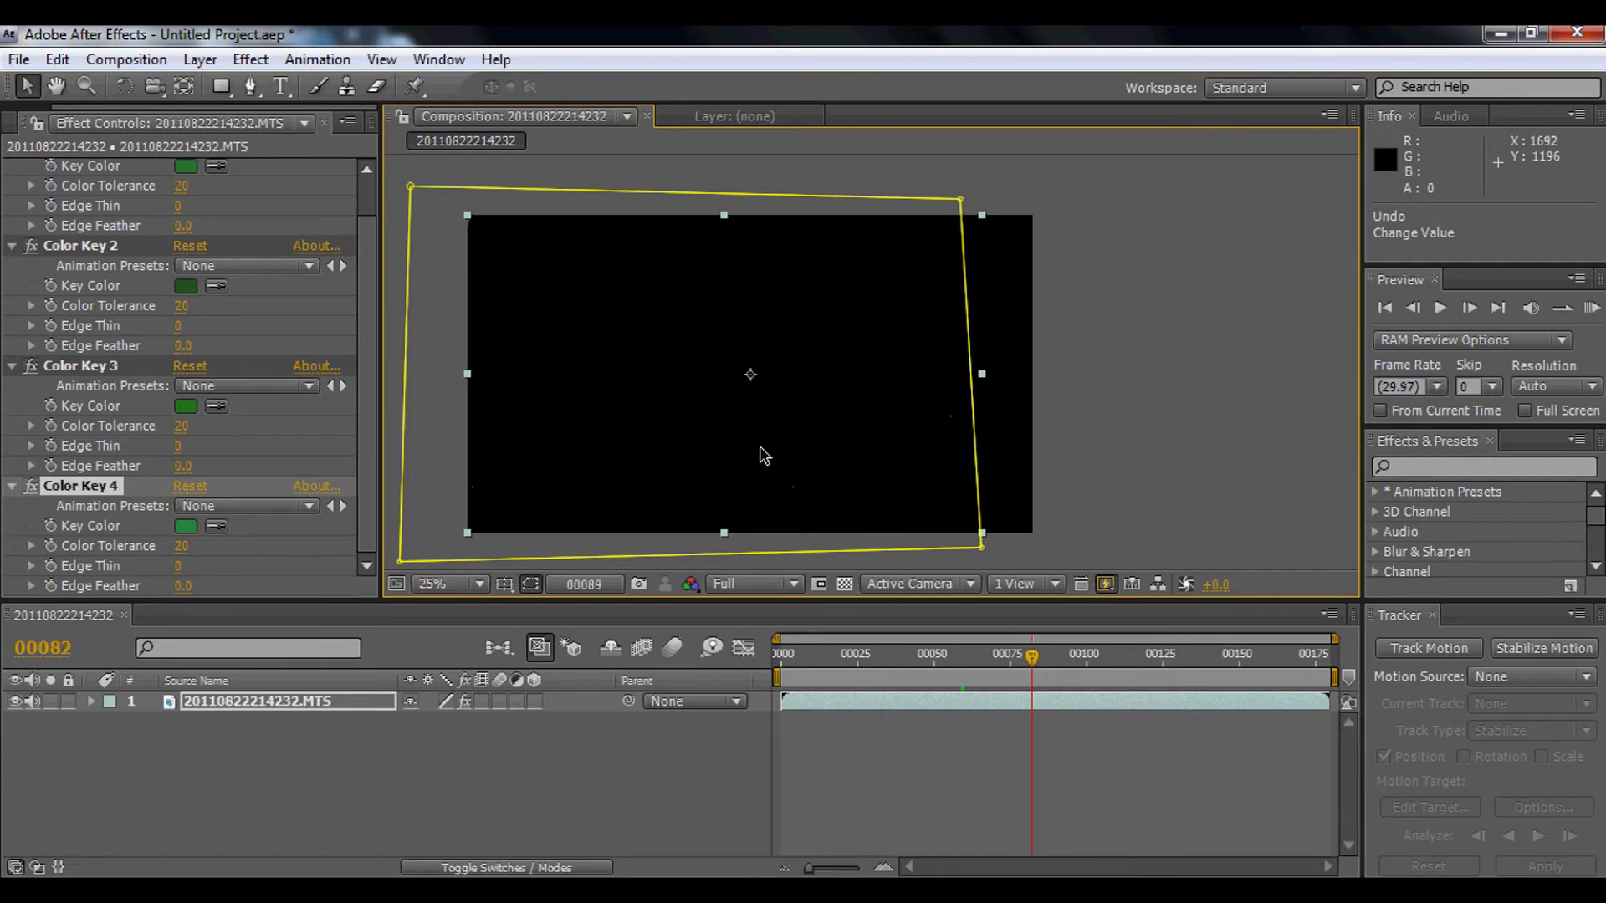
pyautogui.press('.')
pyautogui.moveTo(781, 444); pyautogui.dragTo(965, 276)
pyautogui.press('.')
pyautogui.moveTo(700, 437); pyautogui.dragTo(728, 351)
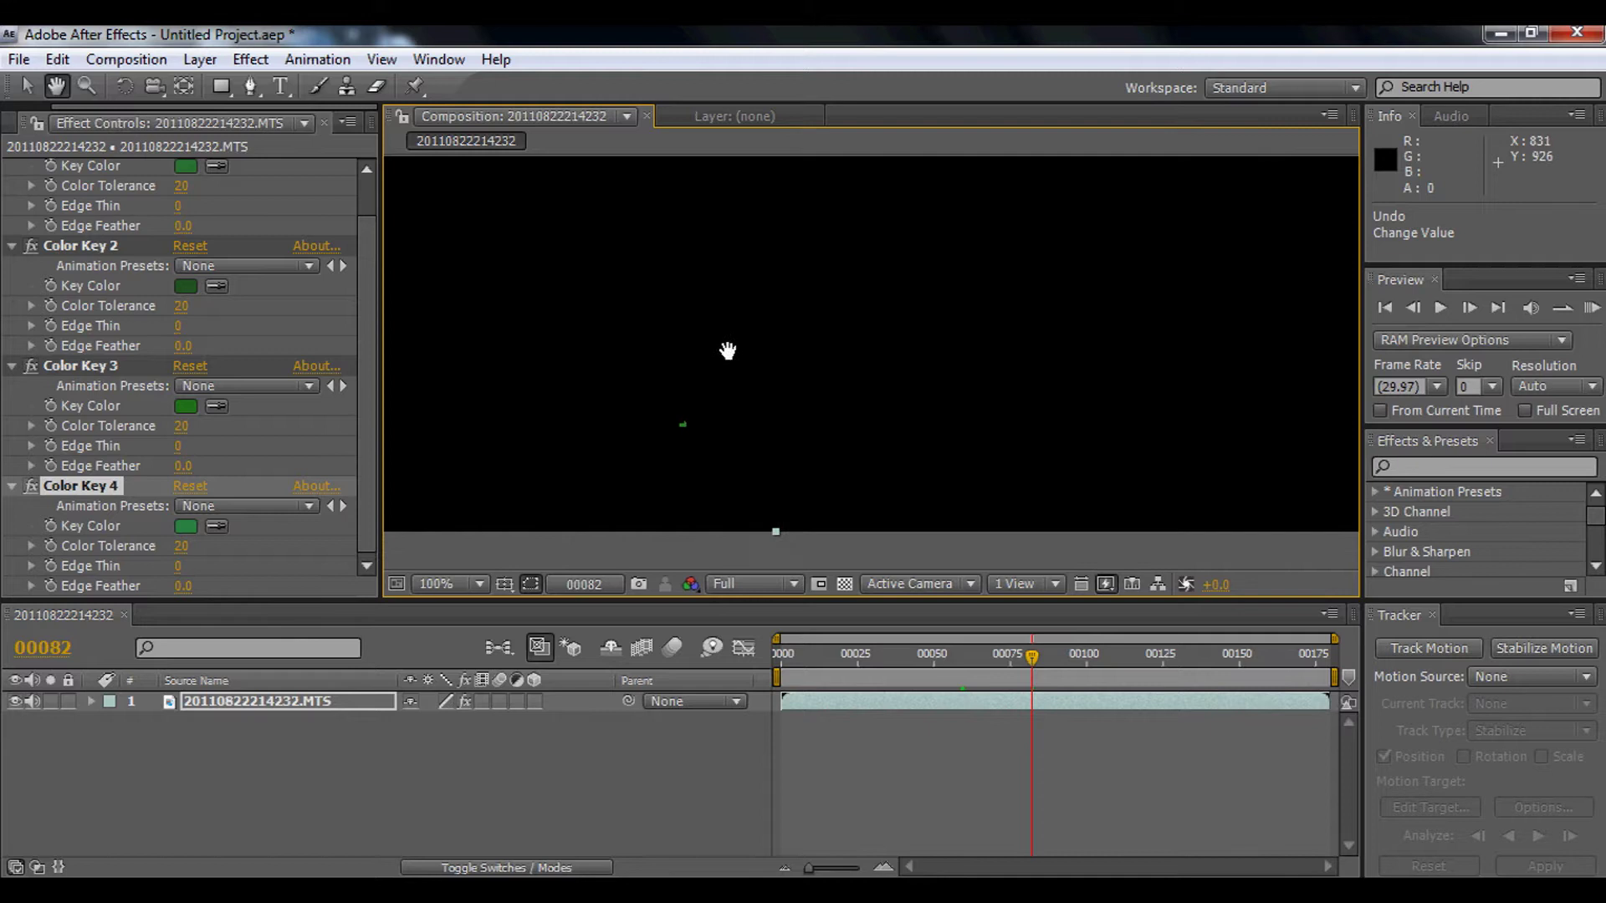
pyautogui.press('v')
pyautogui.click(97, 490)
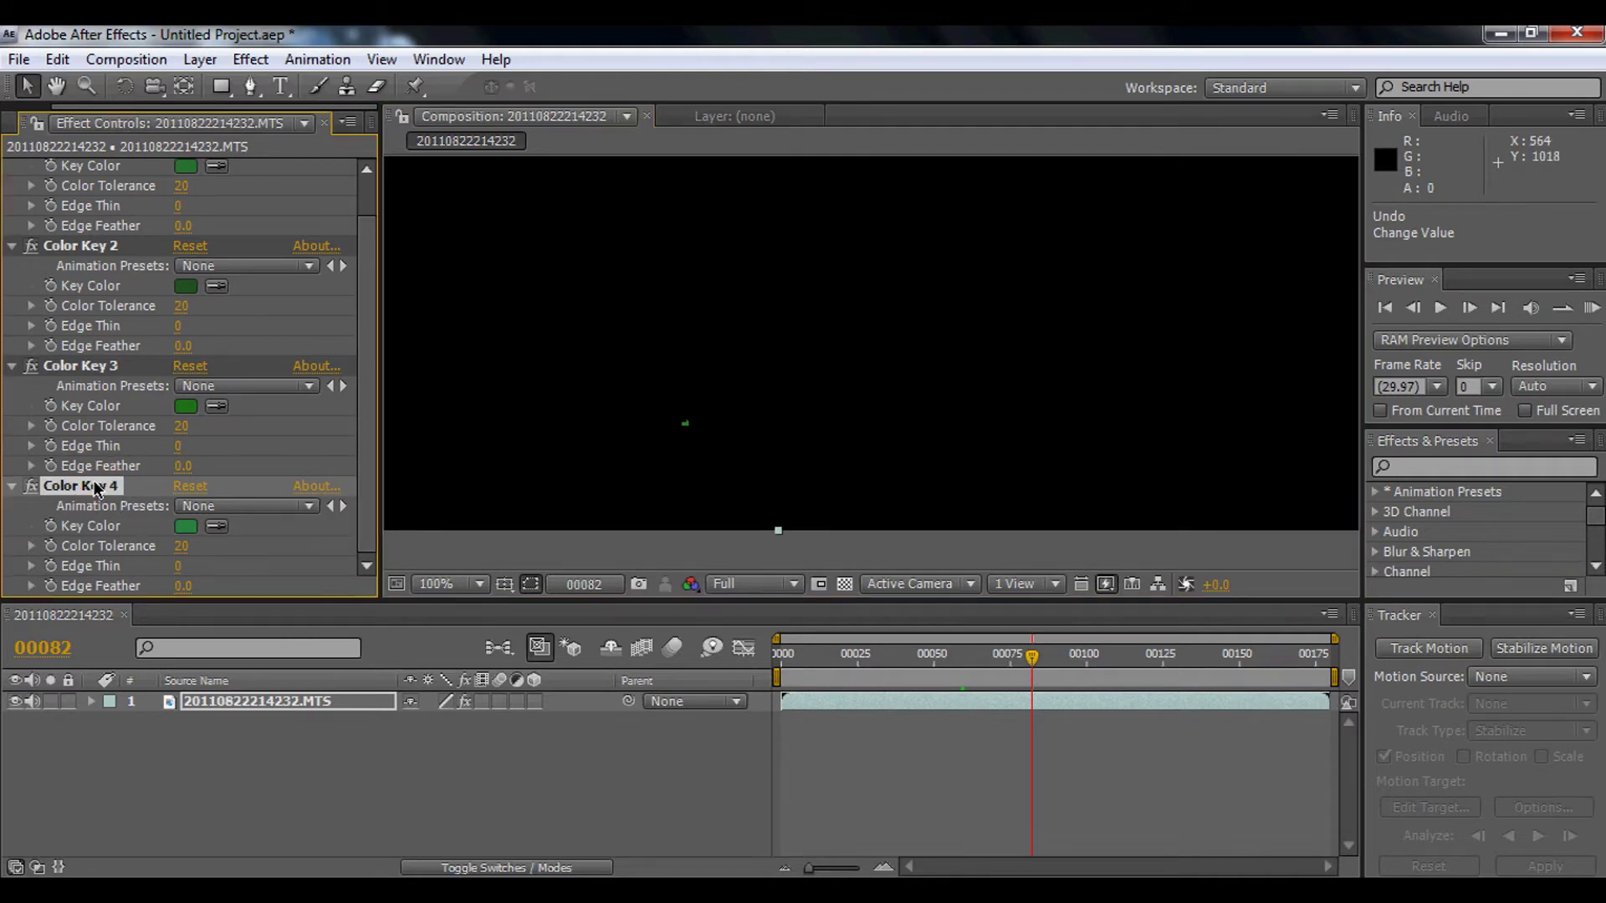
pyautogui.hotkey('ctrl', 'd')
pyautogui.click(220, 525)
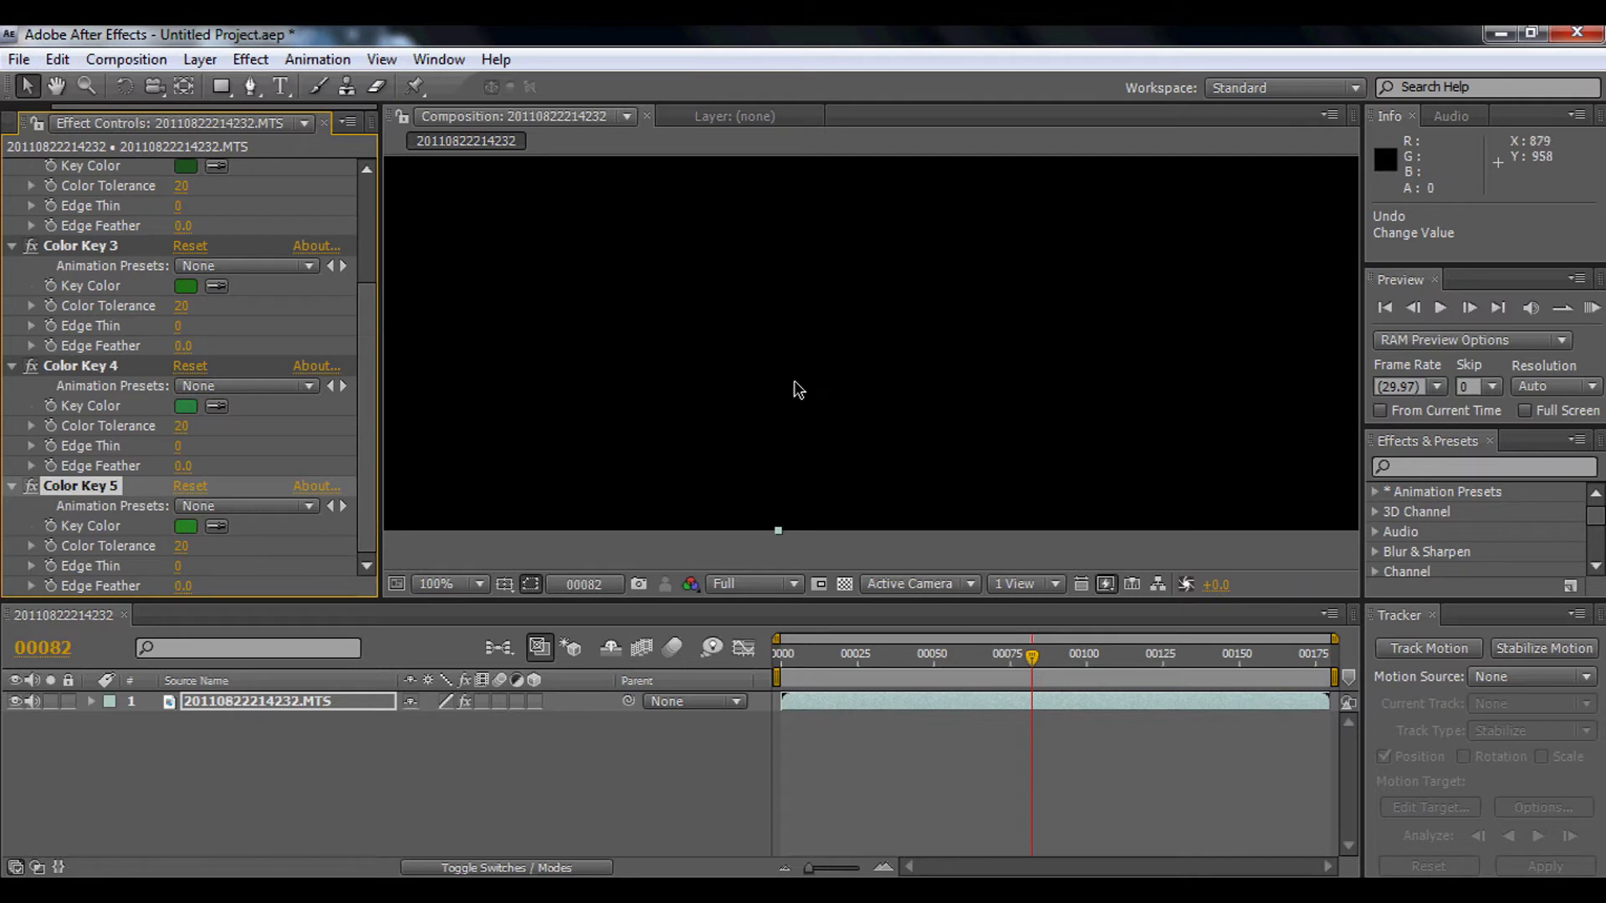
# - Go to frame 29 to check the keyed footage before the can comes into view
pyautogui.scroll(-4, 806, 384)
pyautogui.moveTo(800, 373); pyautogui.dragTo(706, 484)
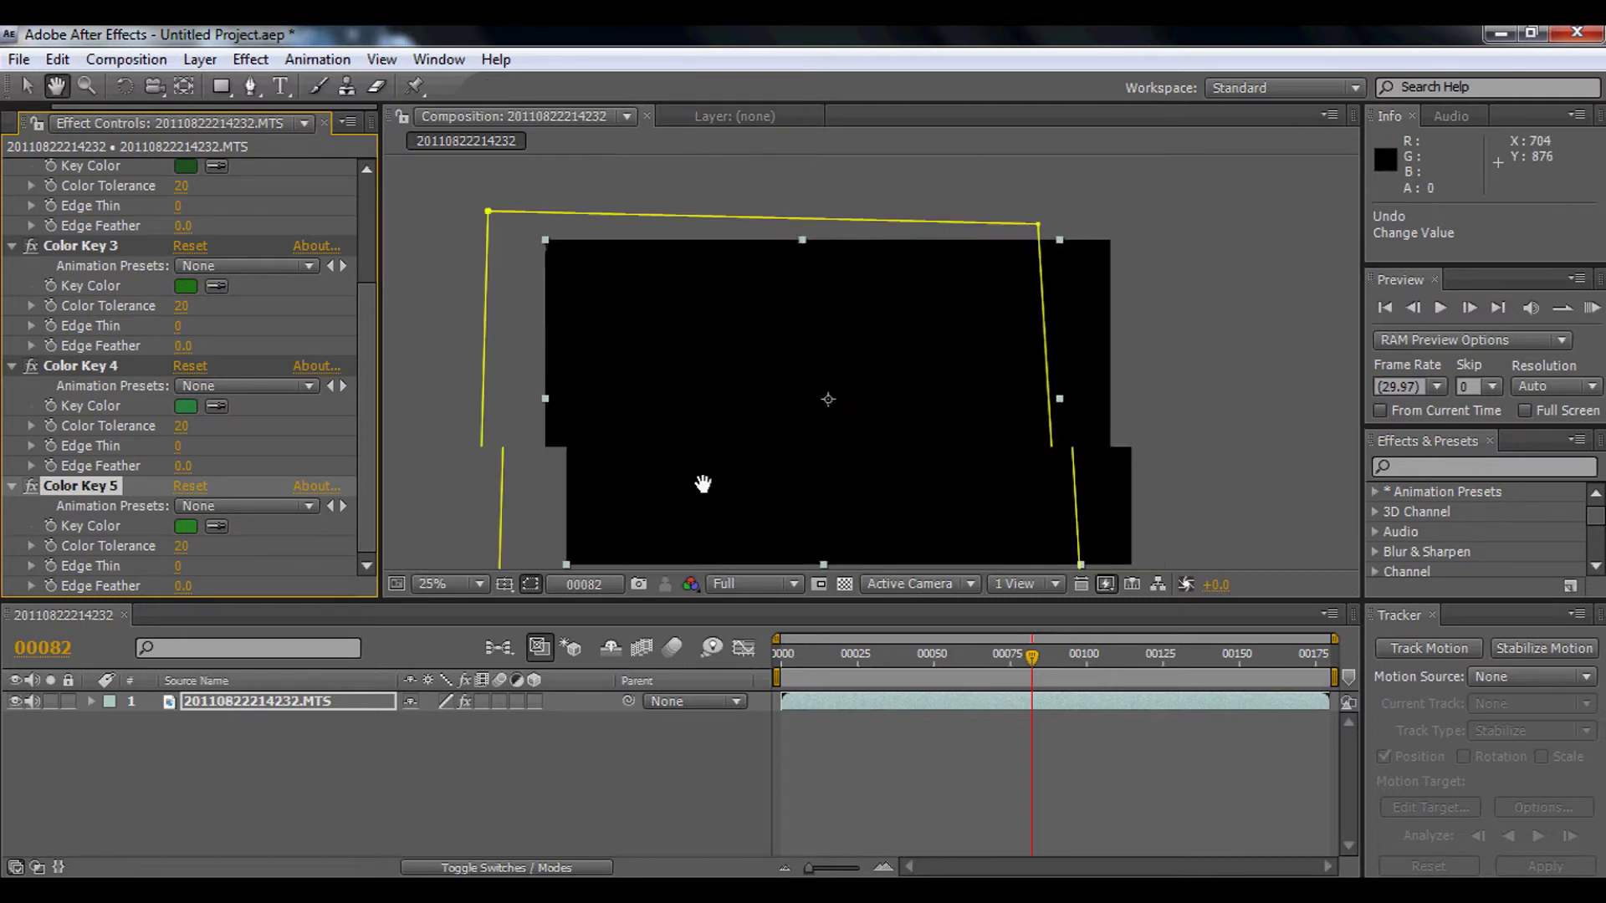
pyautogui.click(874, 659)
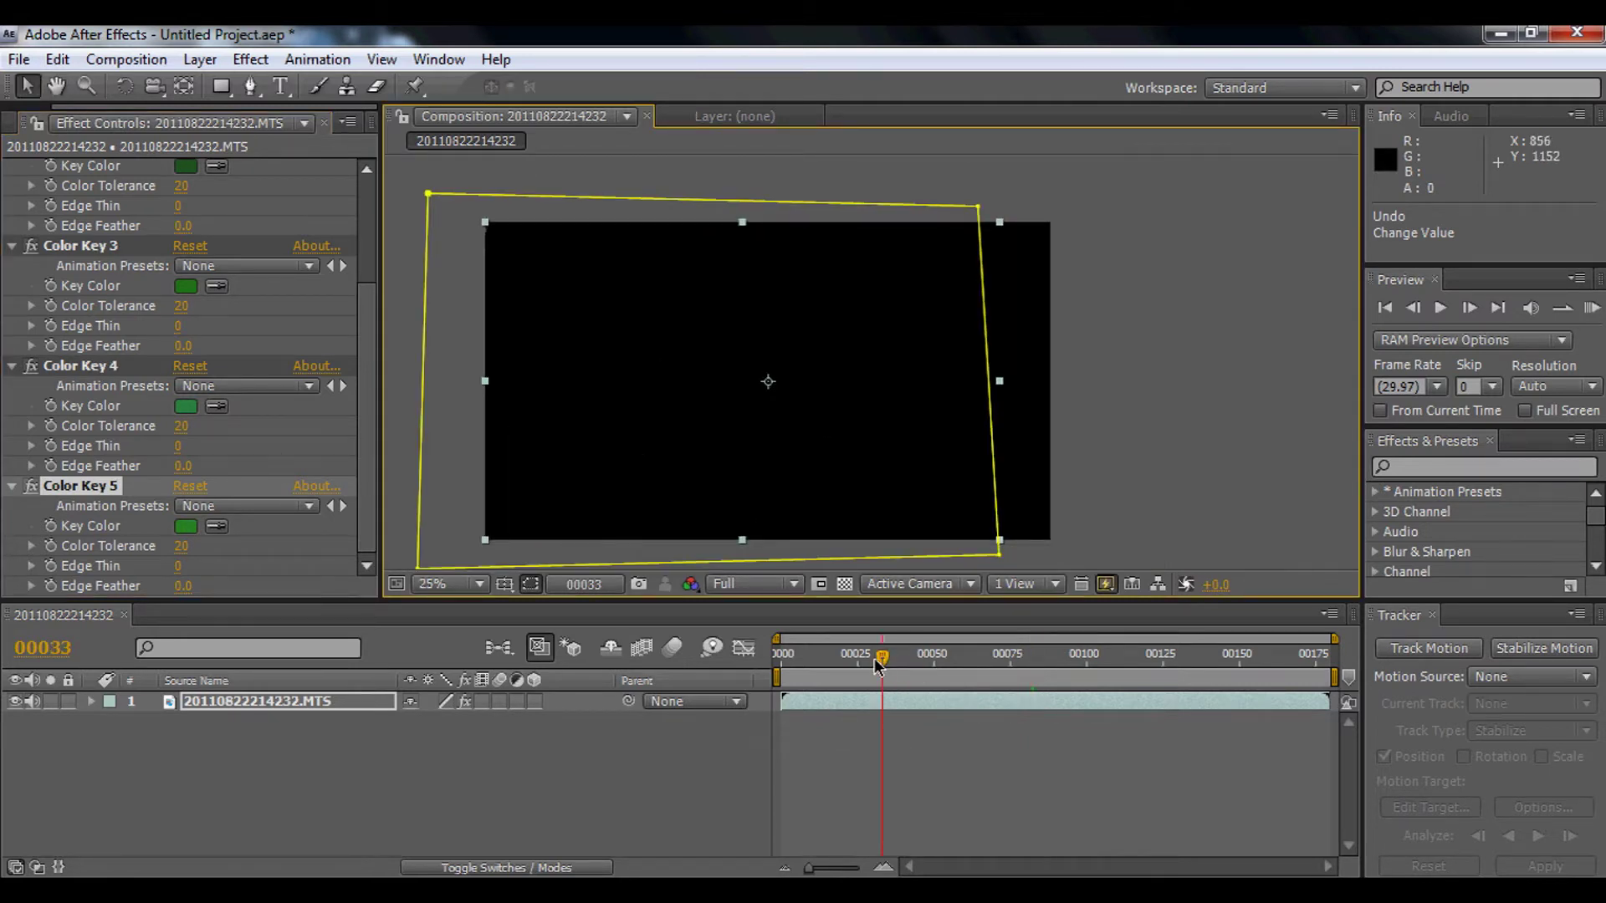
pyautogui.click(904, 660)
pyautogui.moveTo(905, 661); pyautogui.dragTo(870, 657)
pyautogui.press('.')
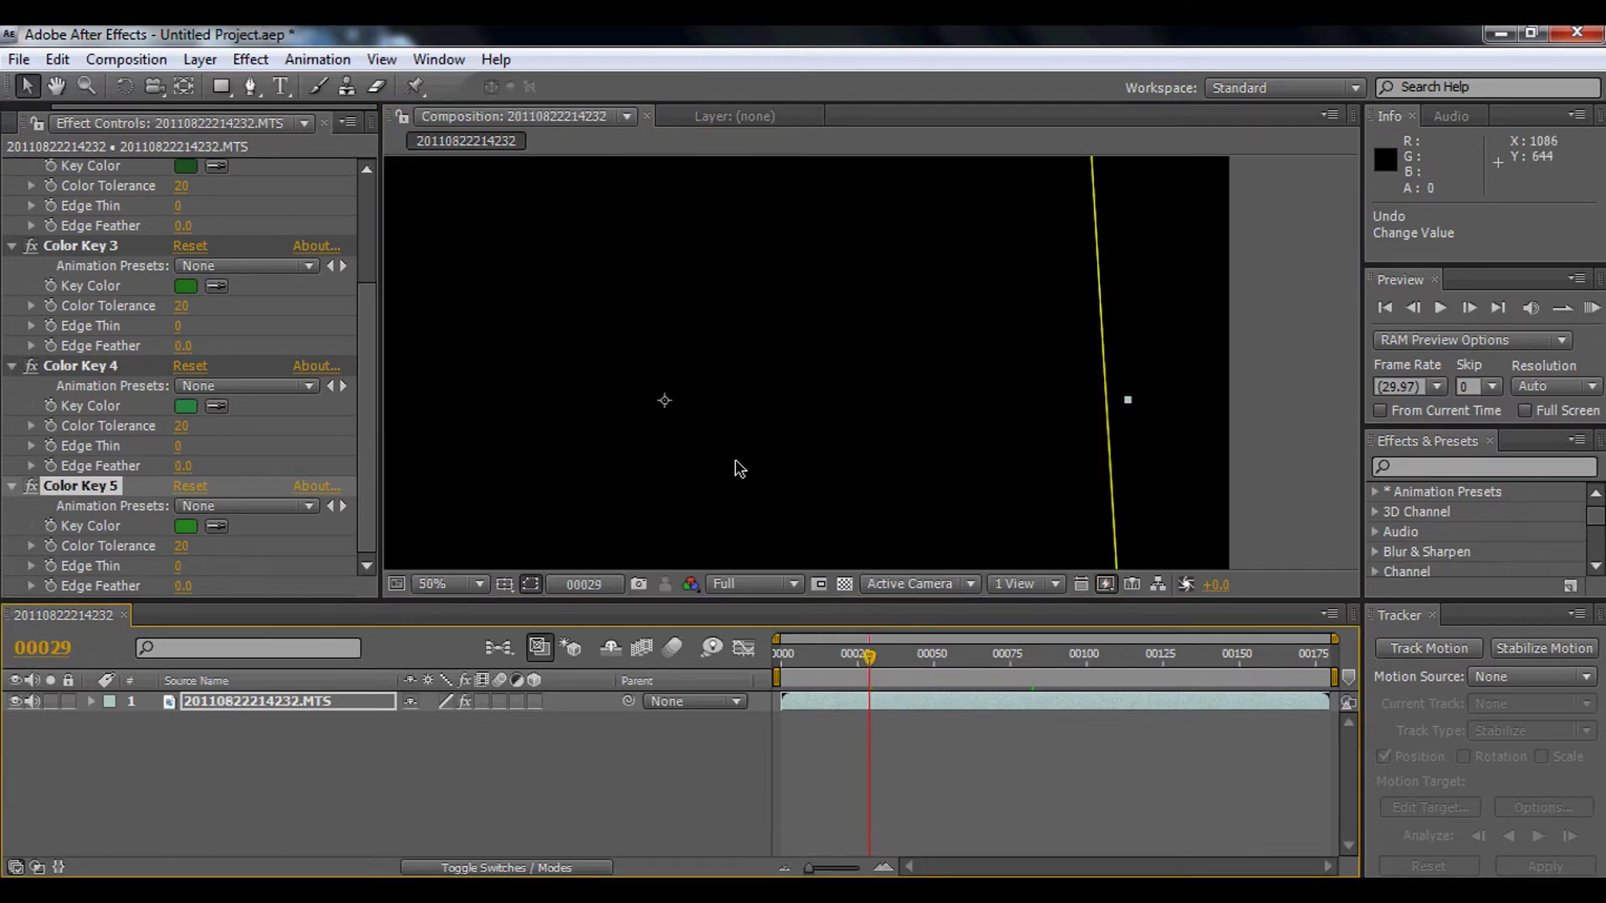
# - Duplicate Color Key 5 and sample the tiny green speck near the footage's left edge as the copy's key color
pyautogui.moveTo(559, 449); pyautogui.dragTo(1034, 484)
pyautogui.press('.')
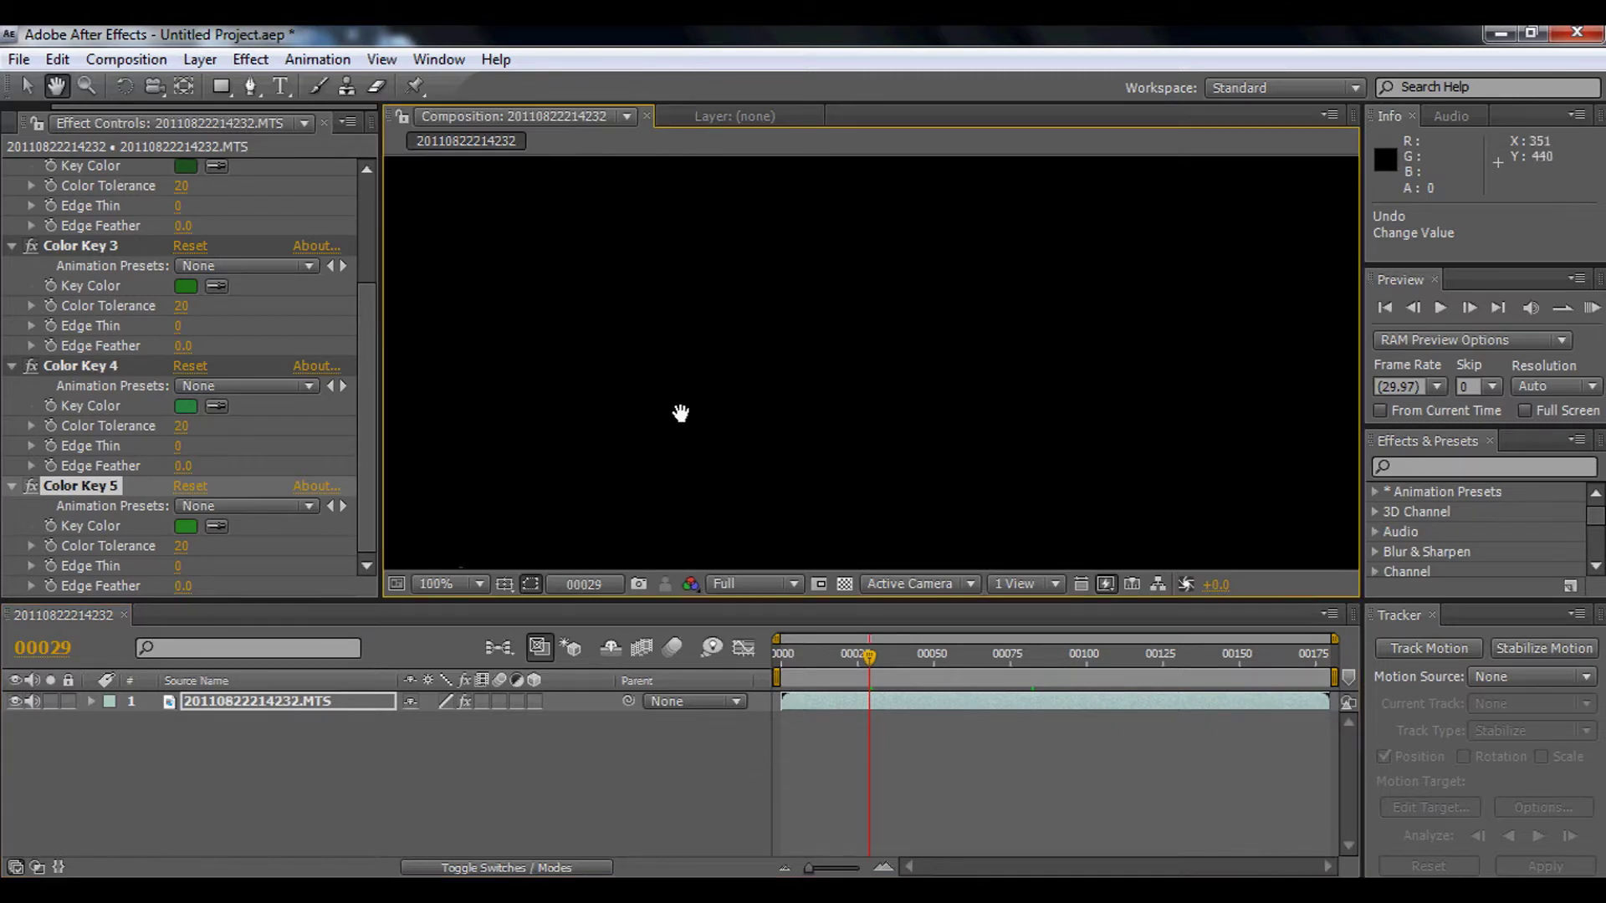
pyautogui.moveTo(527, 357); pyautogui.dragTo(840, 485)
pyautogui.press('.')
pyautogui.press('.')
pyautogui.moveTo(516, 489); pyautogui.dragTo(613, 477)
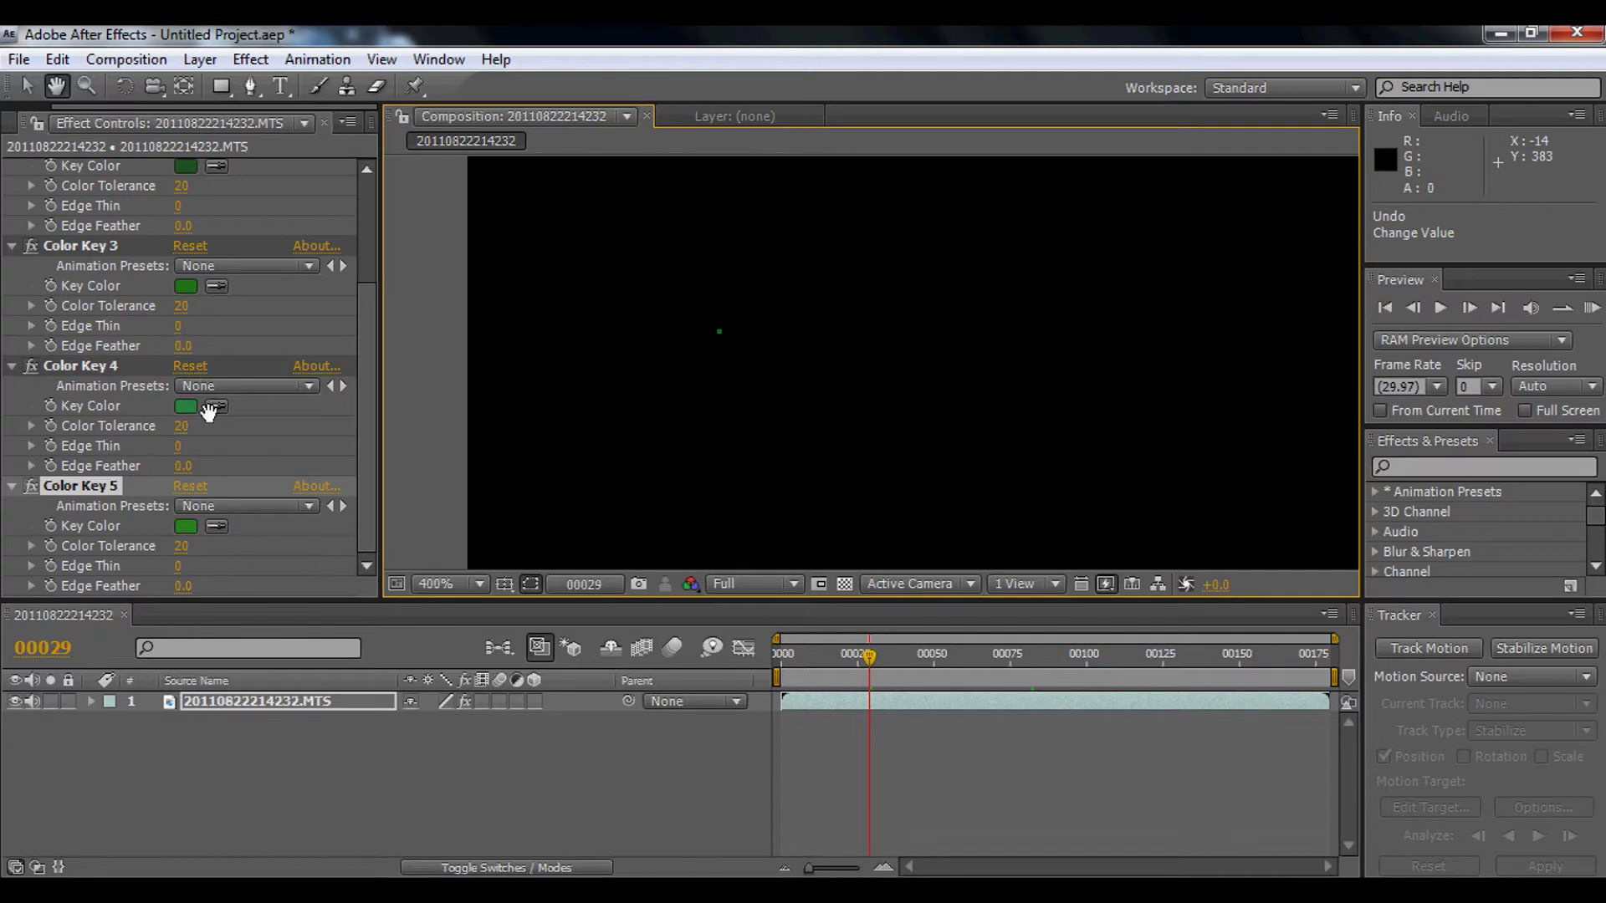
pyautogui.press('v')
pyautogui.click(104, 490)
pyautogui.hotkey('ctrl', 'd')
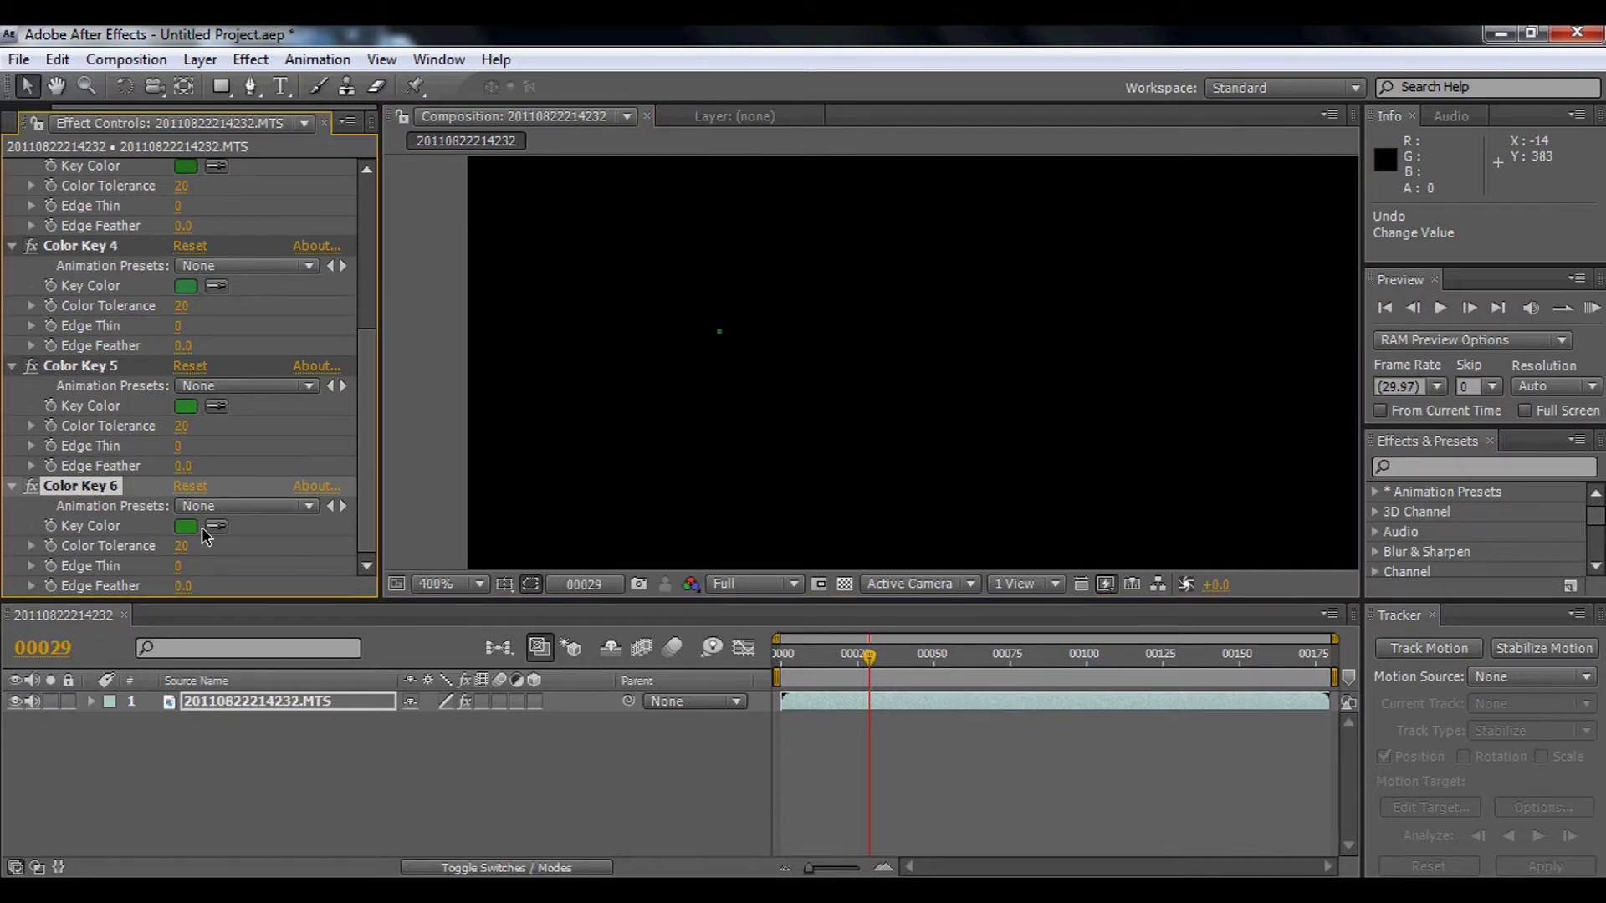
pyautogui.click(216, 526)
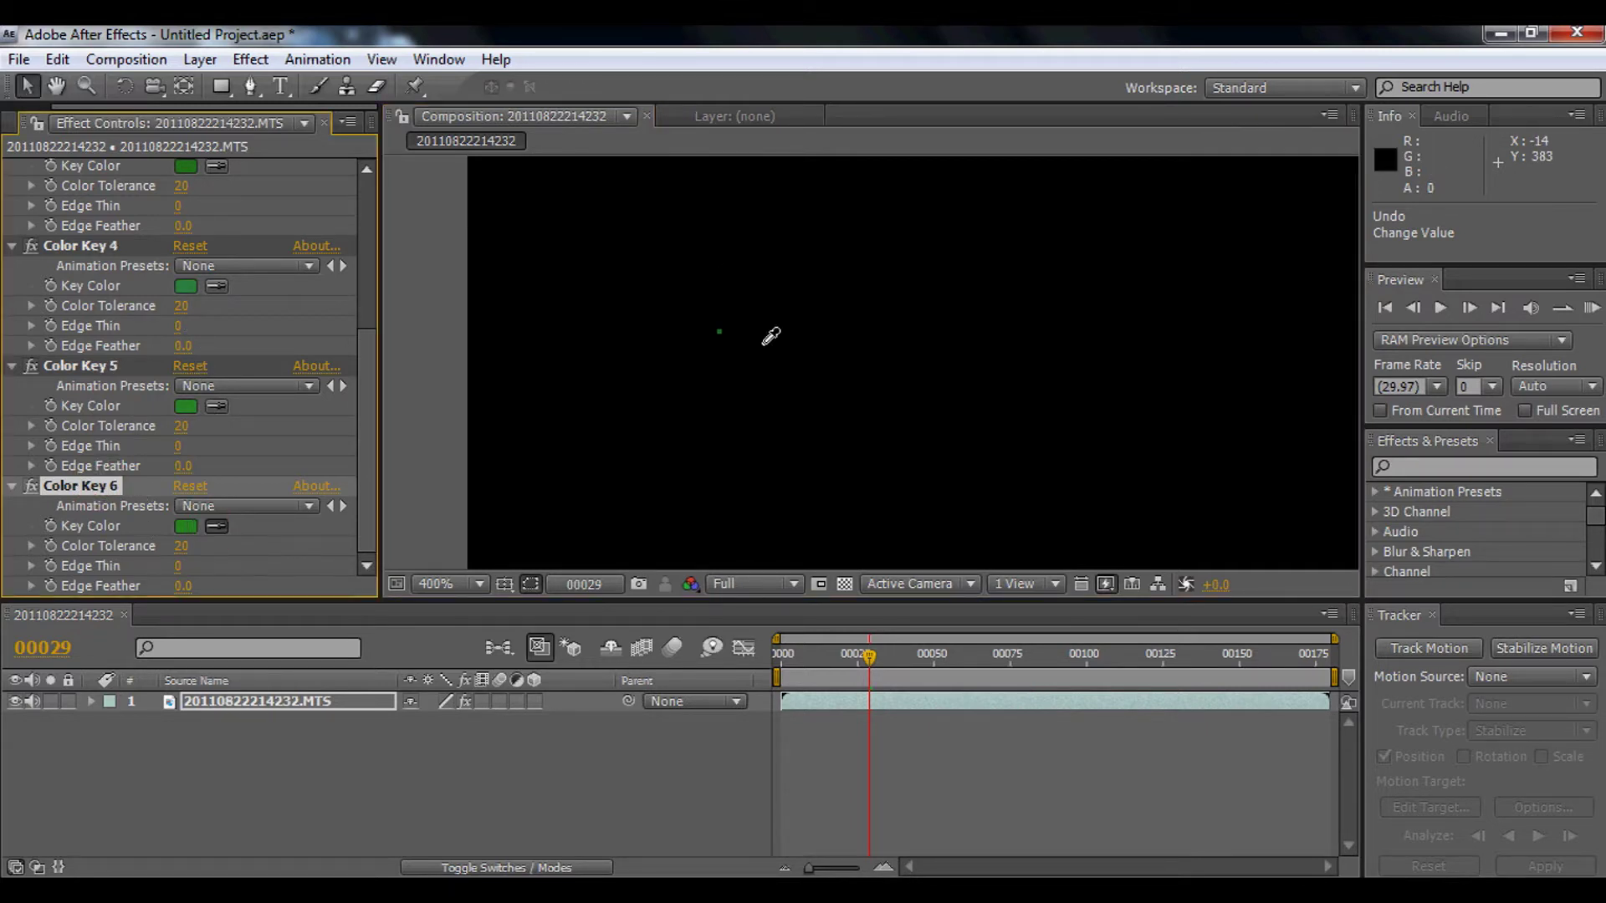
pyautogui.click(720, 331)
# - Go to frame 55, where the can enters at the top of the footage
pyautogui.scroll(-2, 806, 330)
pyautogui.press('h')
pyautogui.moveTo(939, 332); pyautogui.dragTo(508, 341)
pyautogui.scroll(-3, 746, 348)
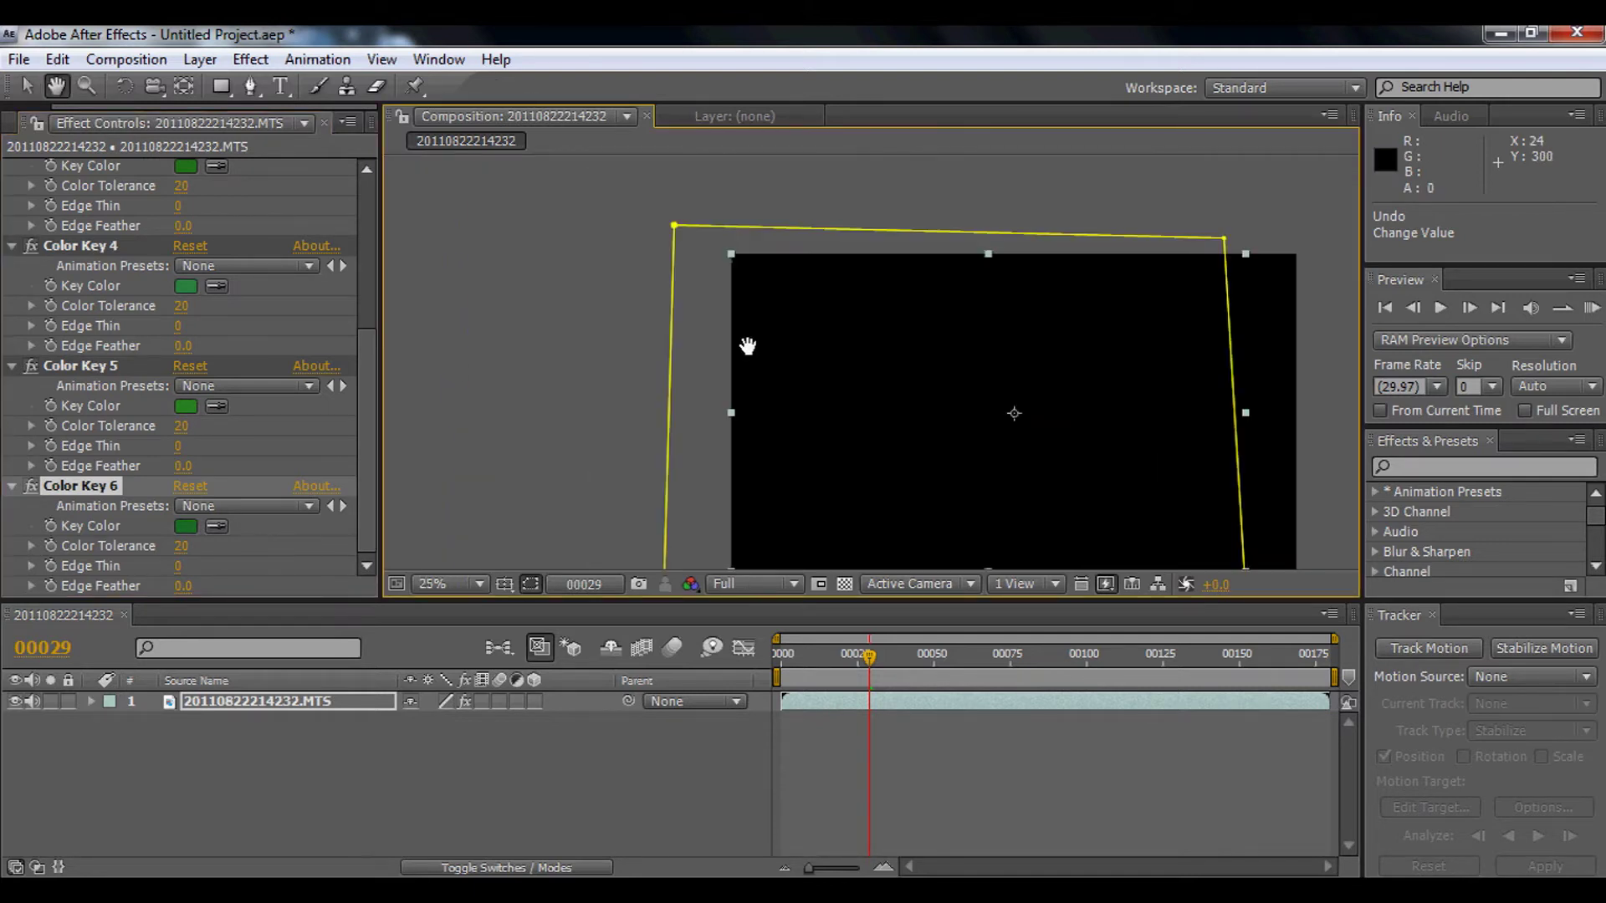
pyautogui.scroll(1, 875, 430)
pyautogui.scroll(-1, 875, 430)
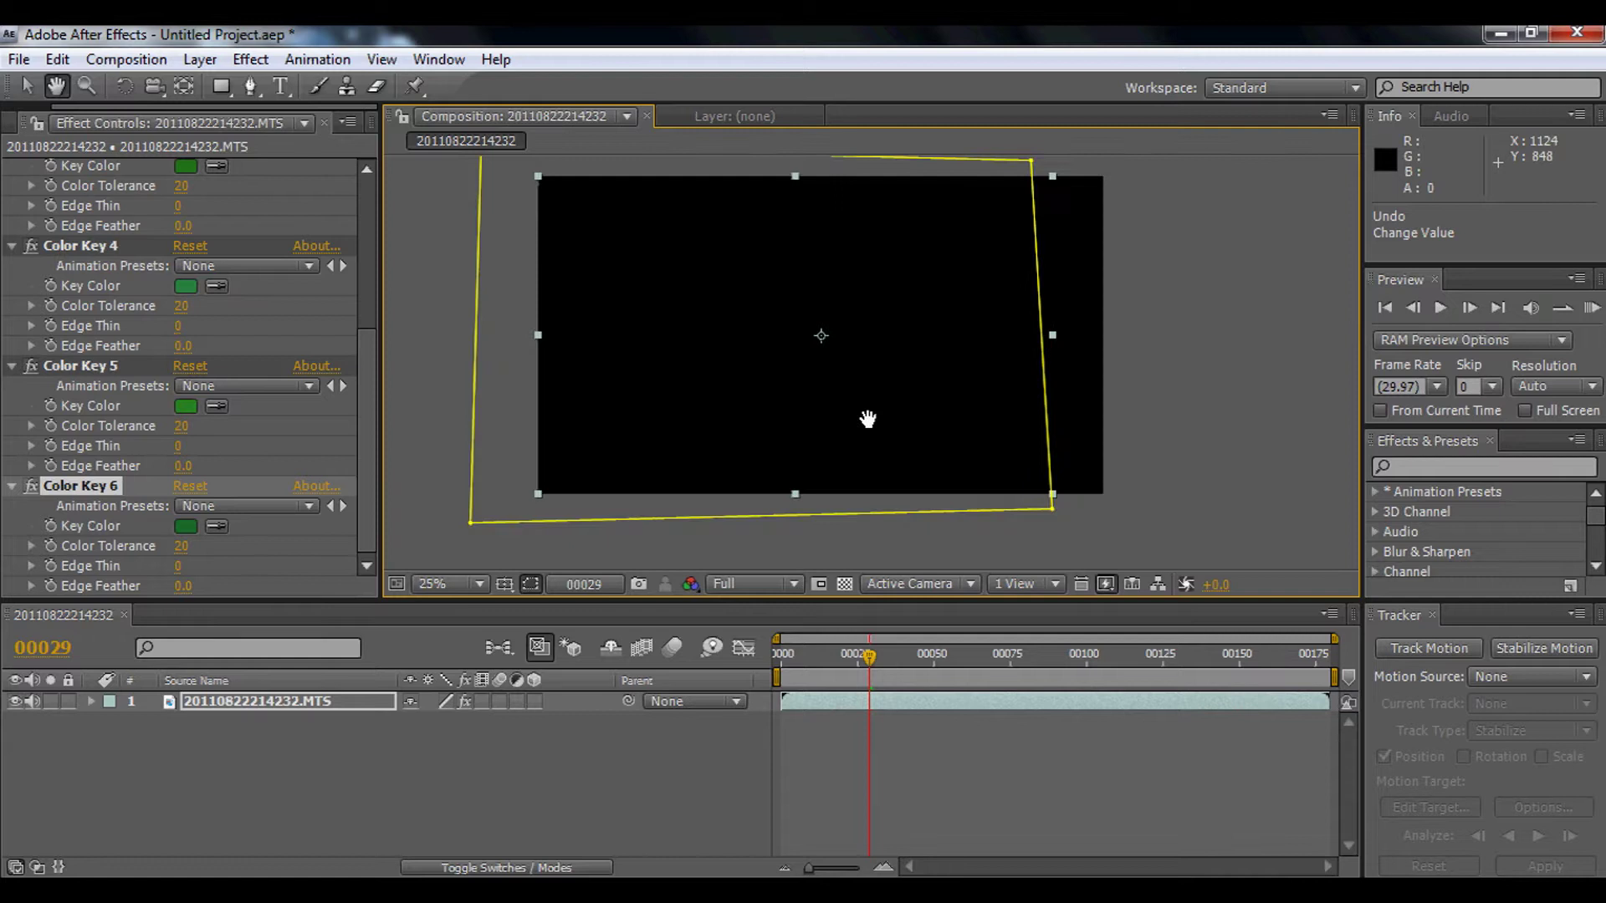
pyautogui.press('v')
pyautogui.moveTo(874, 663); pyautogui.dragTo(949, 659)
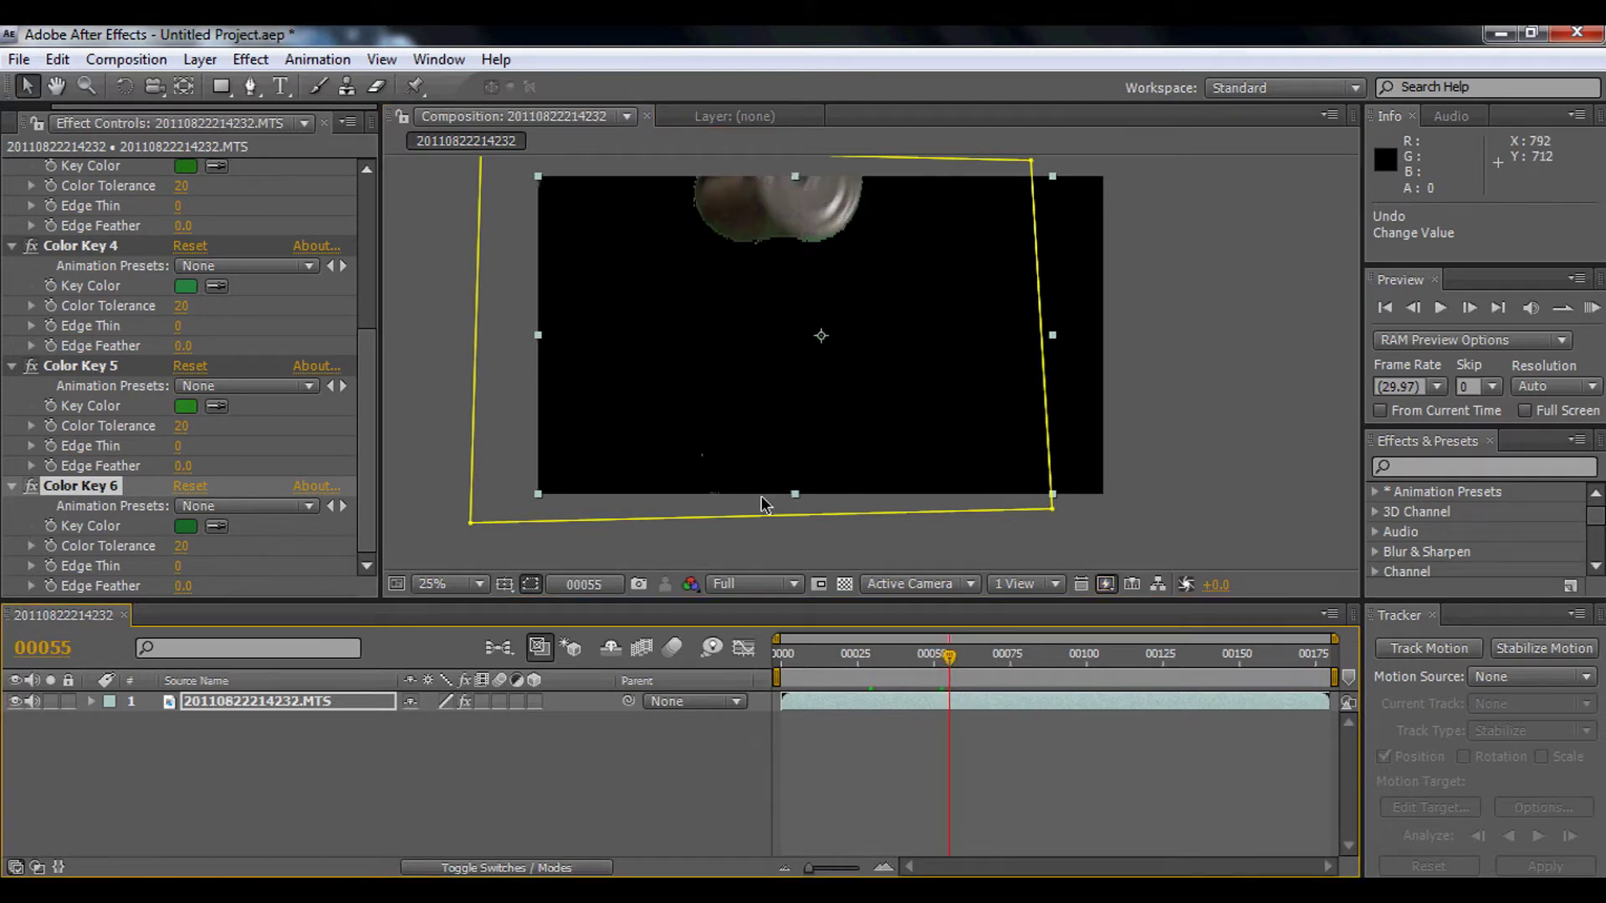
# - Duplicate Color Key 6 and sample the dark green remnant along the footage's bottom edge as the copy's key color
pyautogui.press('.')
pyautogui.press('h')
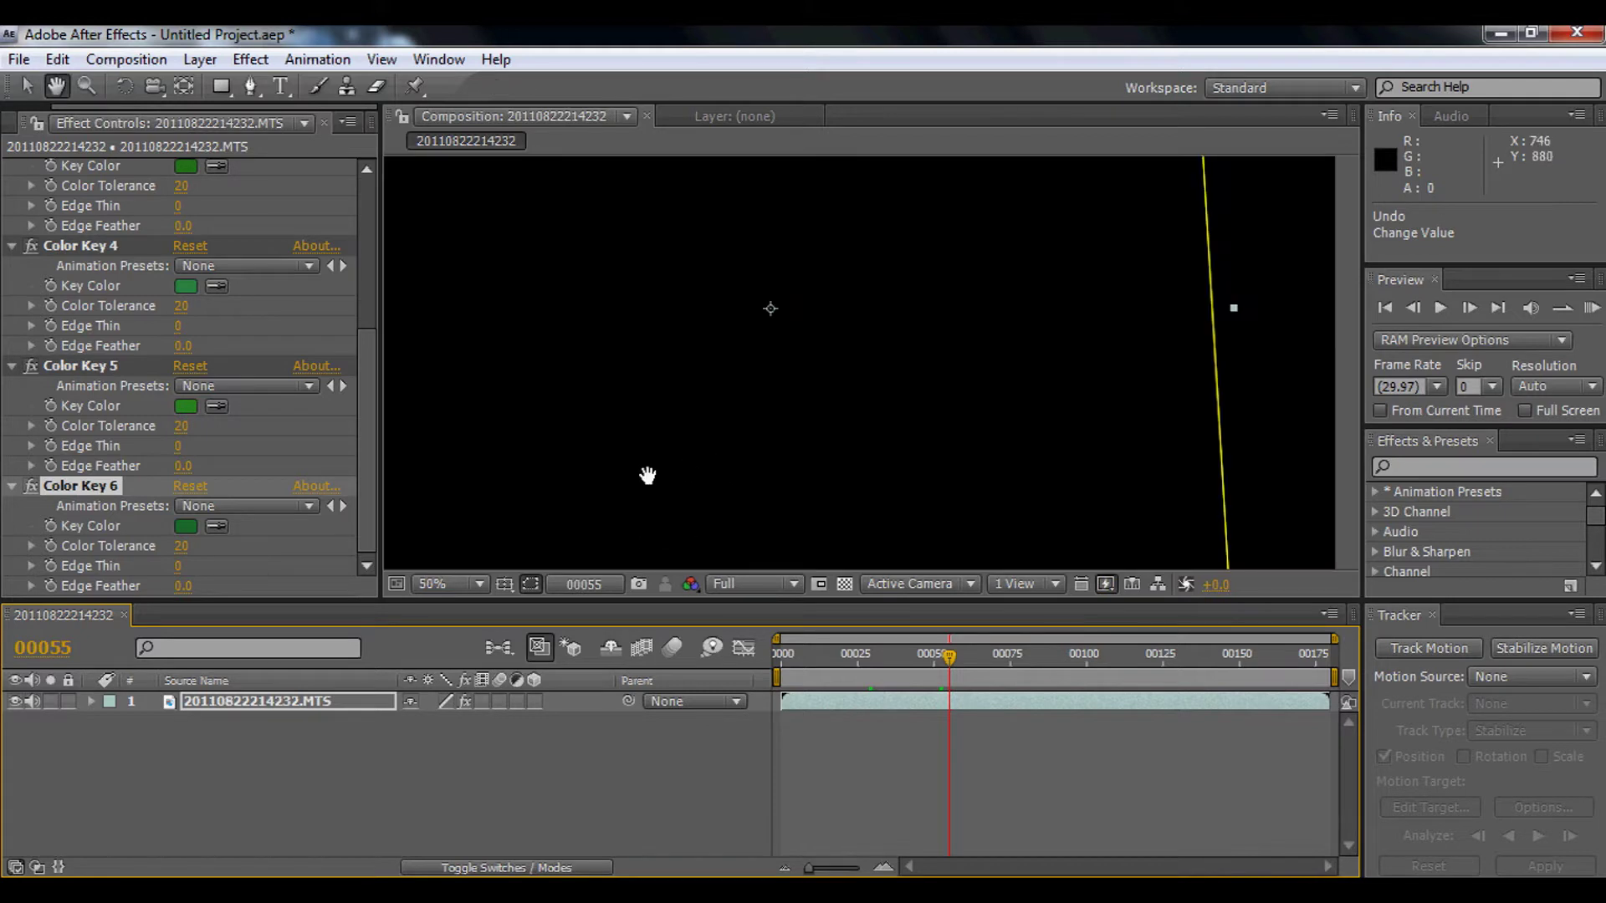
pyautogui.press('.')
pyautogui.moveTo(645, 473); pyautogui.dragTo(870, 469)
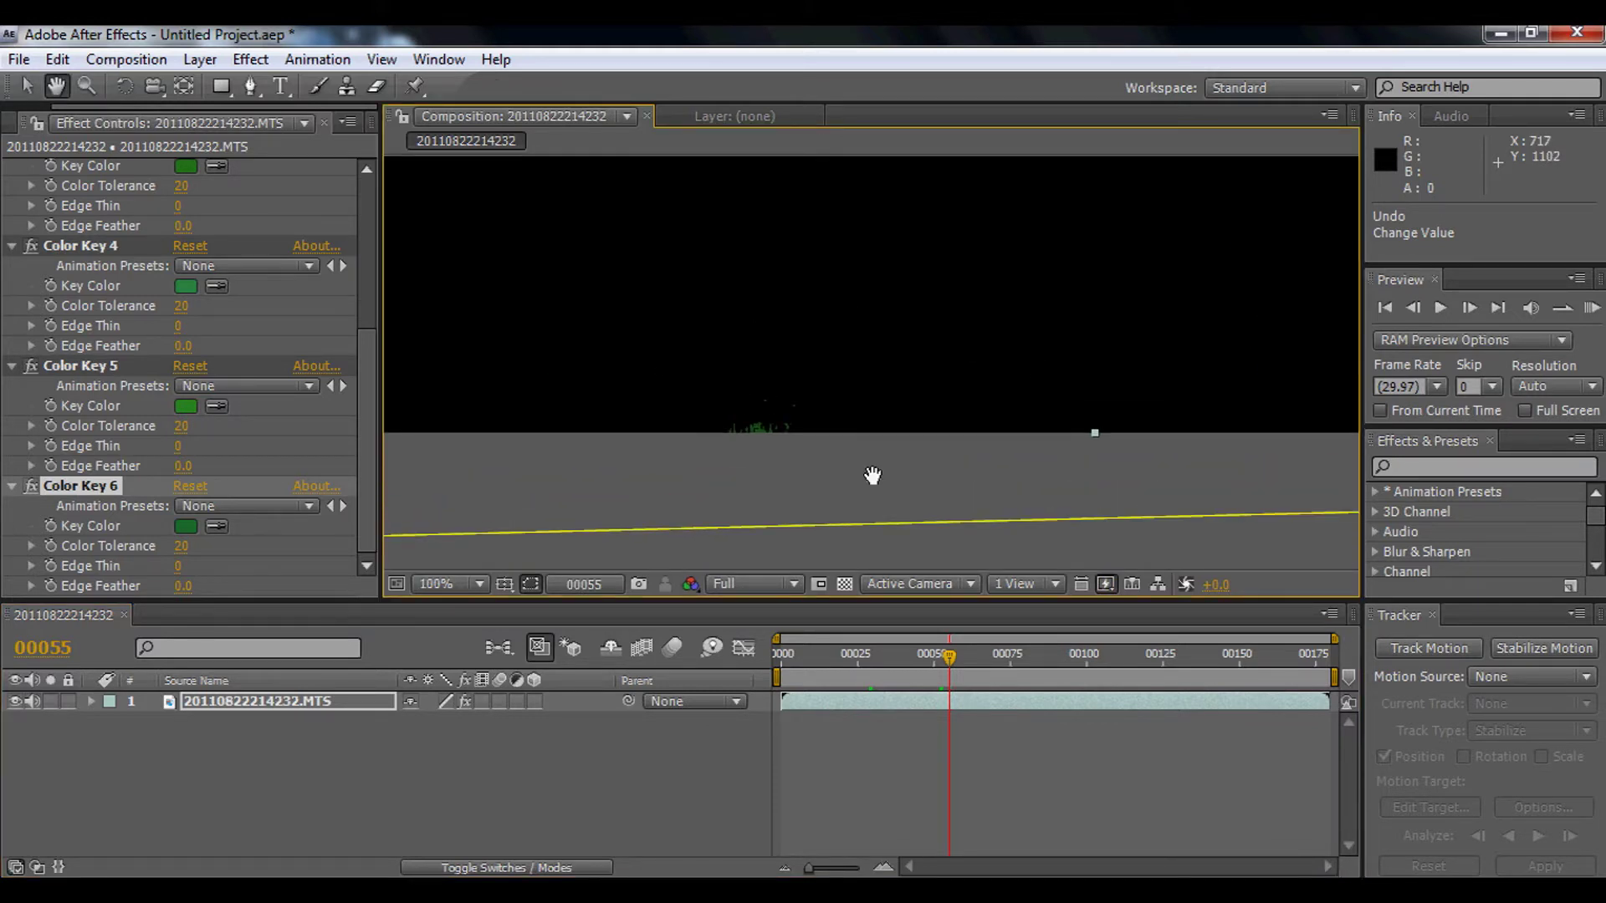
pyautogui.press('v')
pyautogui.click(97, 486)
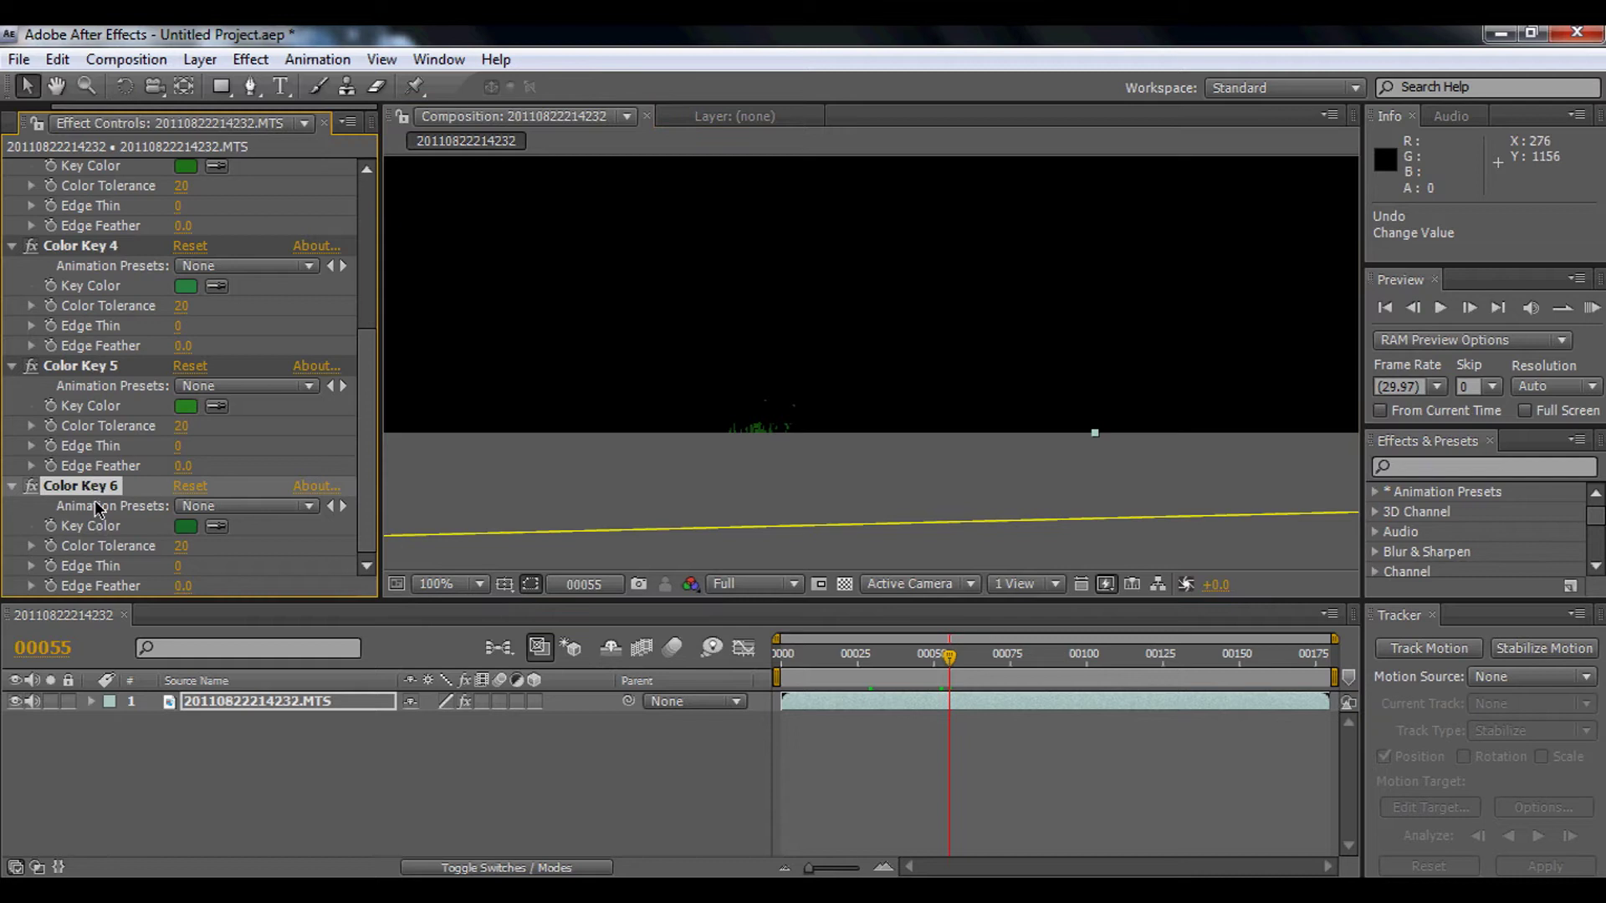
pyautogui.hotkey('ctrl', 'd')
pyautogui.click(215, 526)
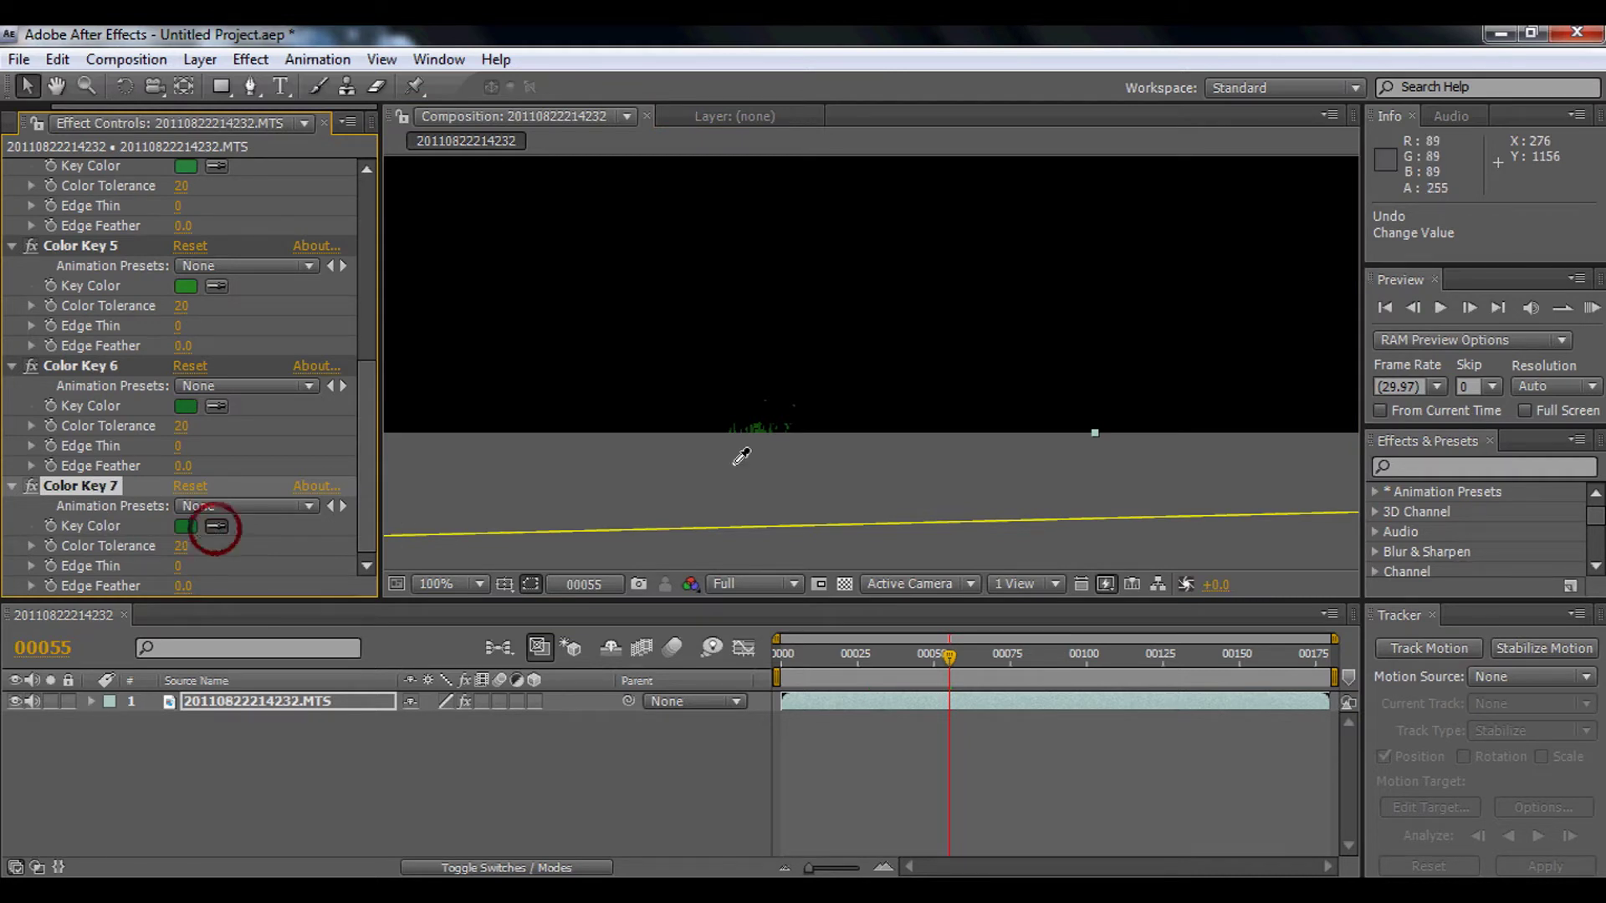
pyautogui.click(762, 429)
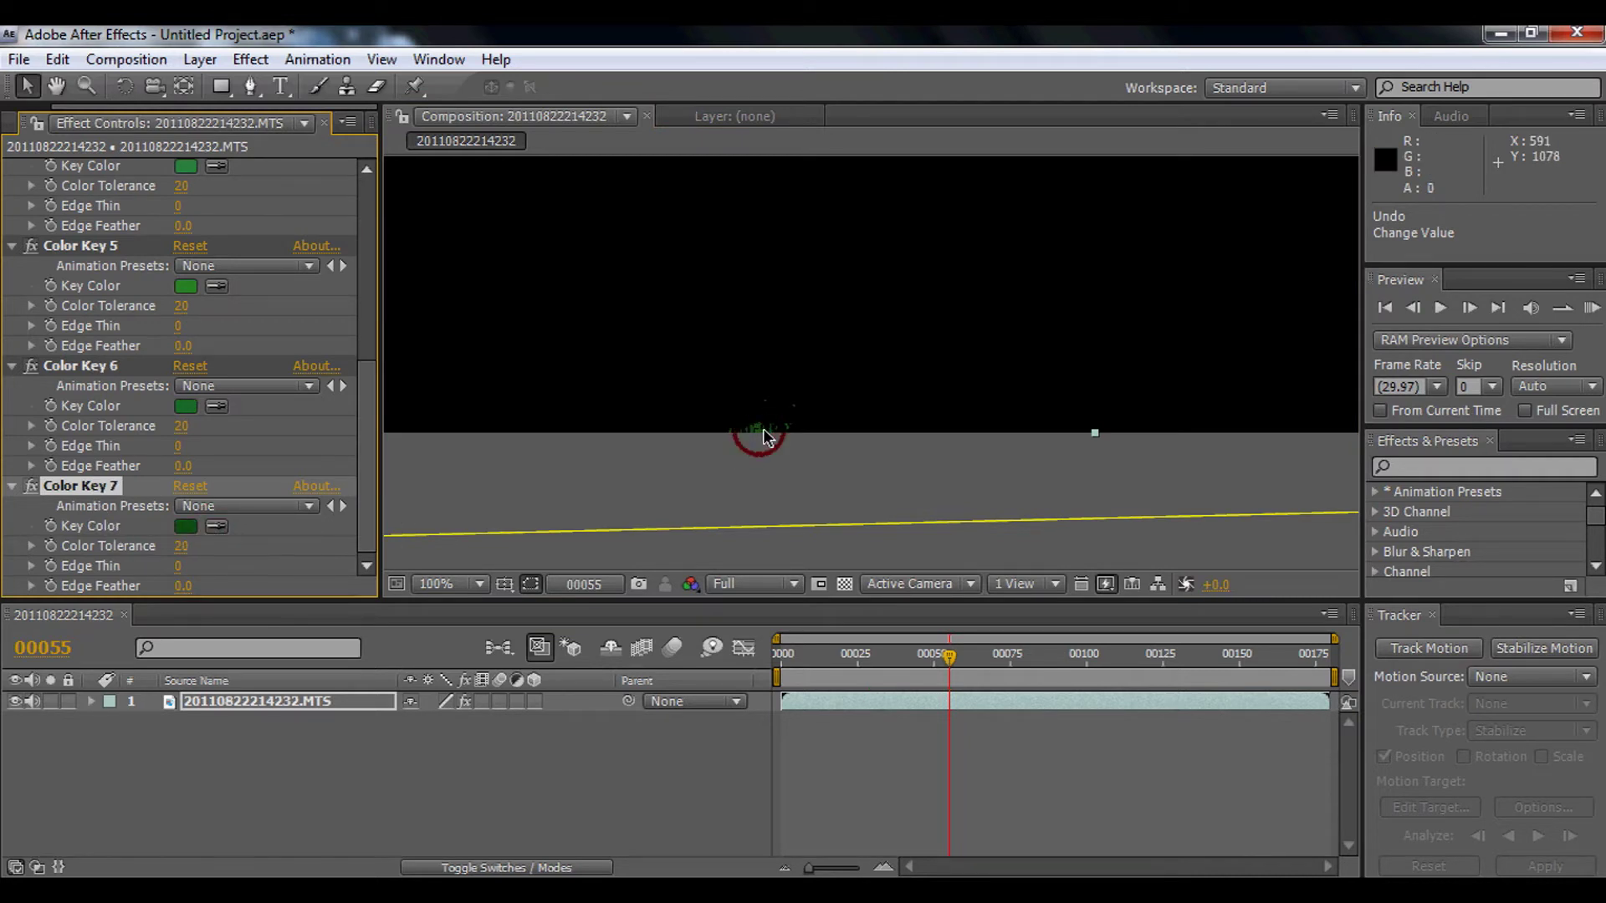
# - Go to frame 61 and examine the falling can's outline for leftover green fringing
pyautogui.press(',')
pyautogui.press(',')
pyautogui.press(',')
pyautogui.press(',')
pyautogui.press('h')
pyautogui.moveTo(893, 341); pyautogui.dragTo(806, 441)
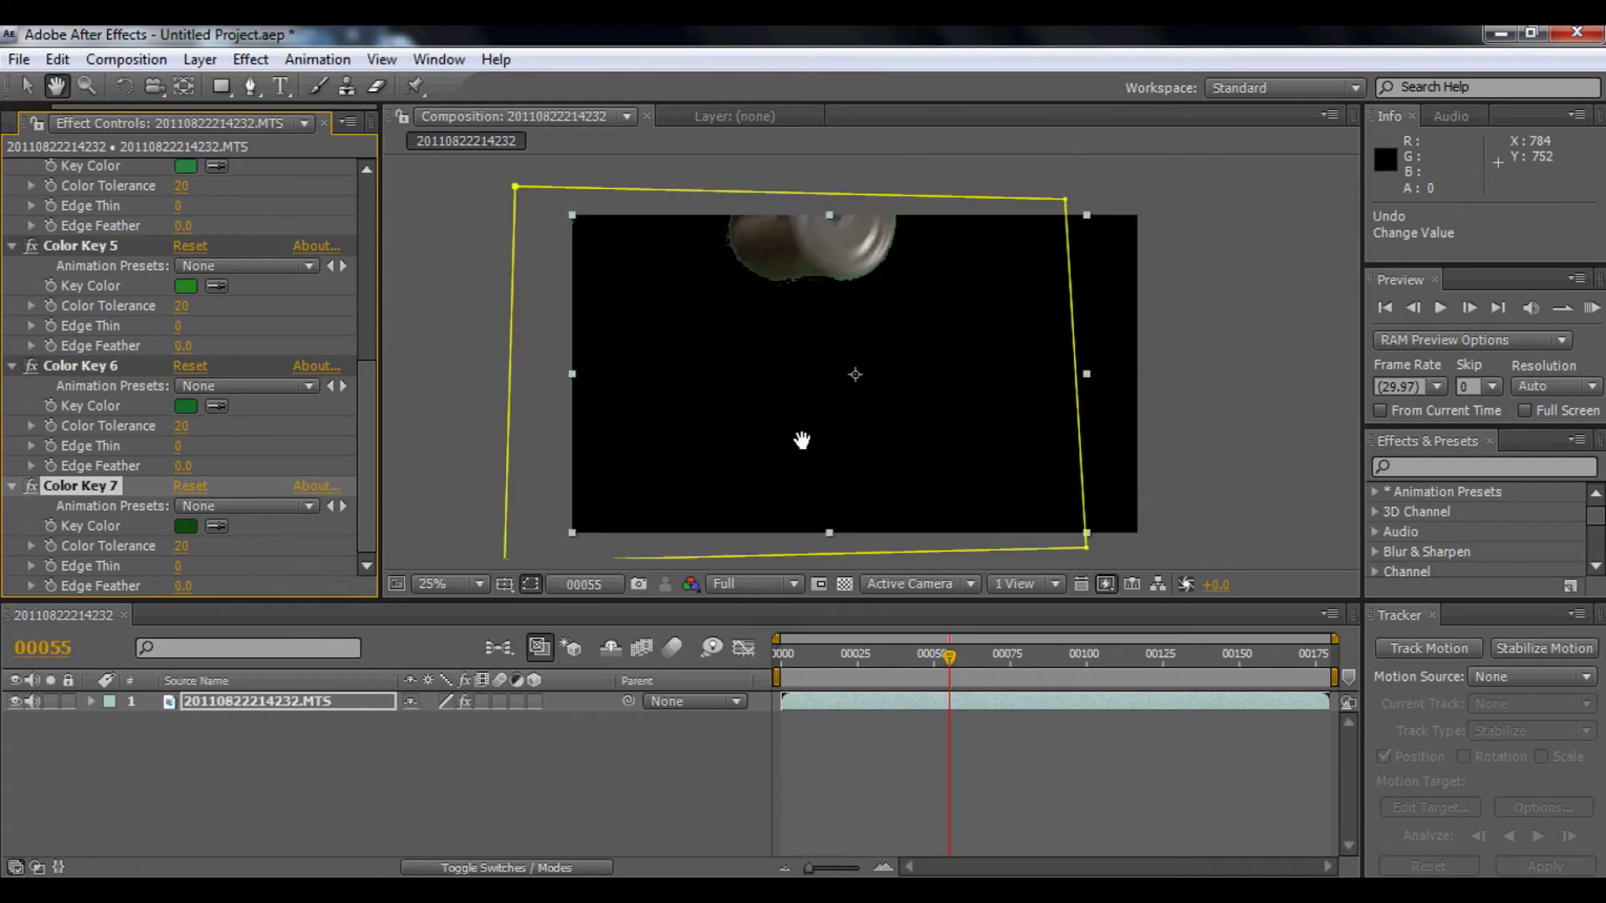
pyautogui.press('v')
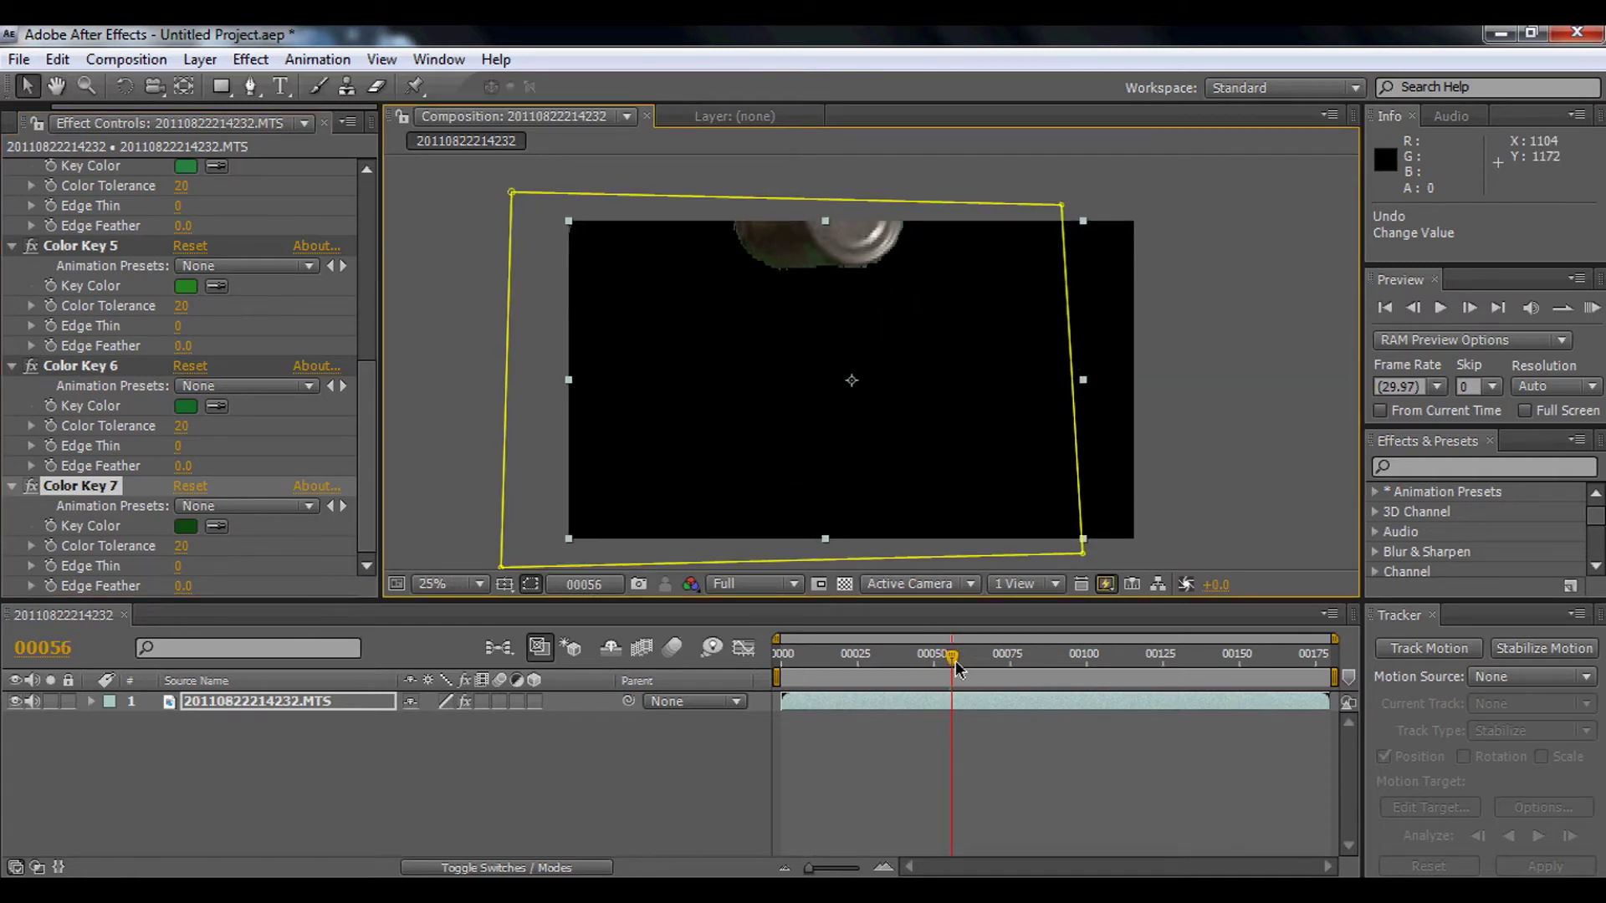
pyautogui.moveTo(956, 665); pyautogui.dragTo(968, 665)
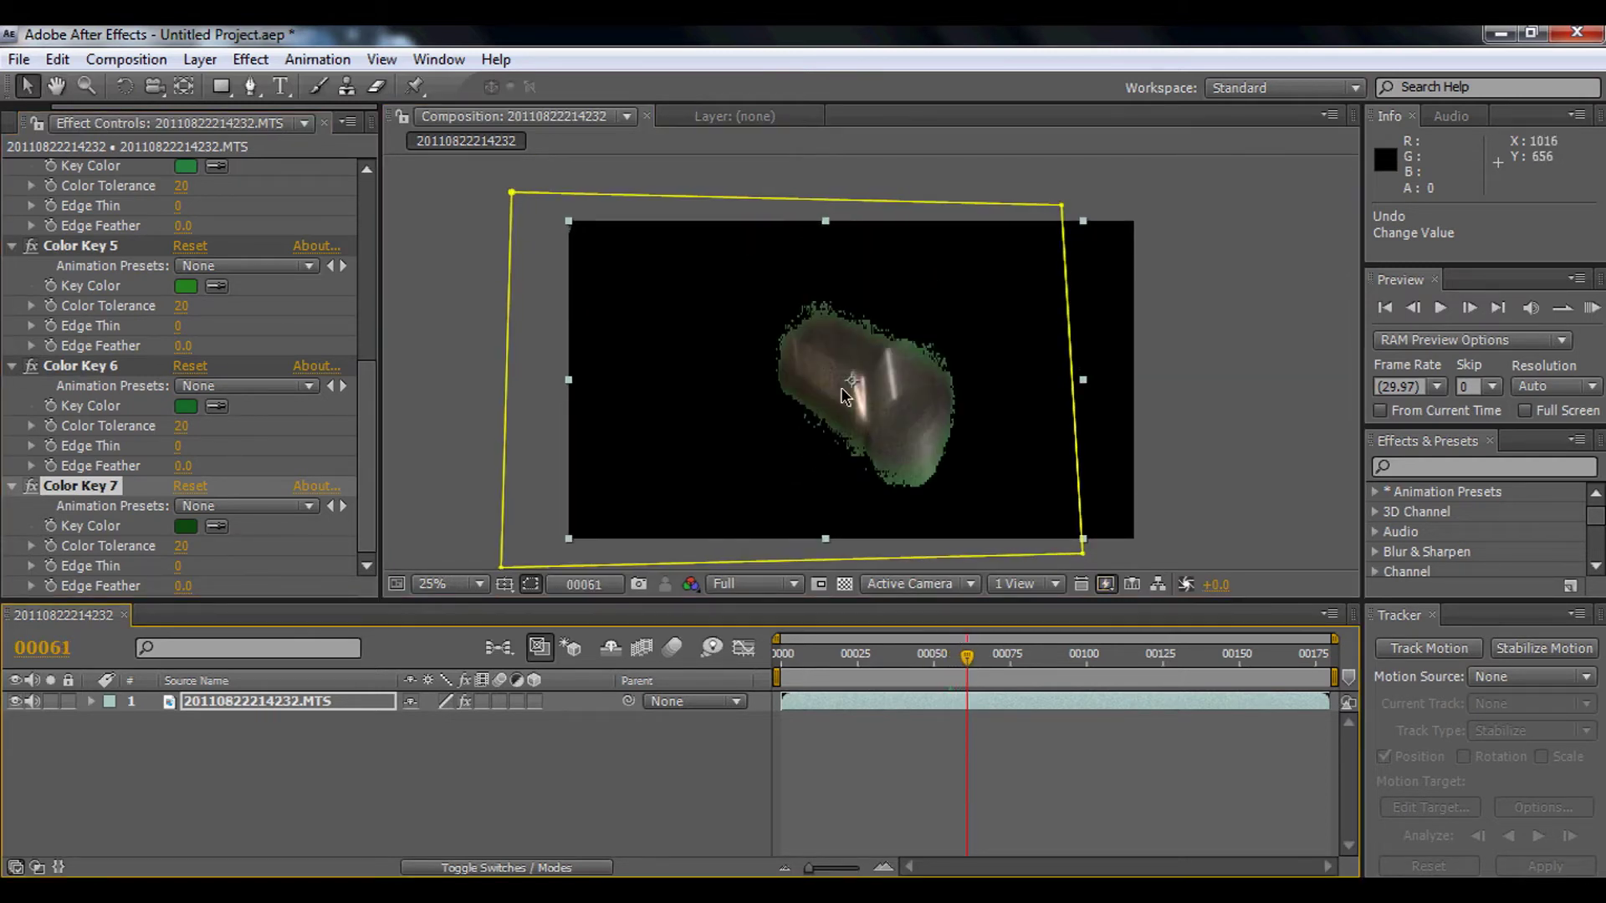
pyautogui.press('.')
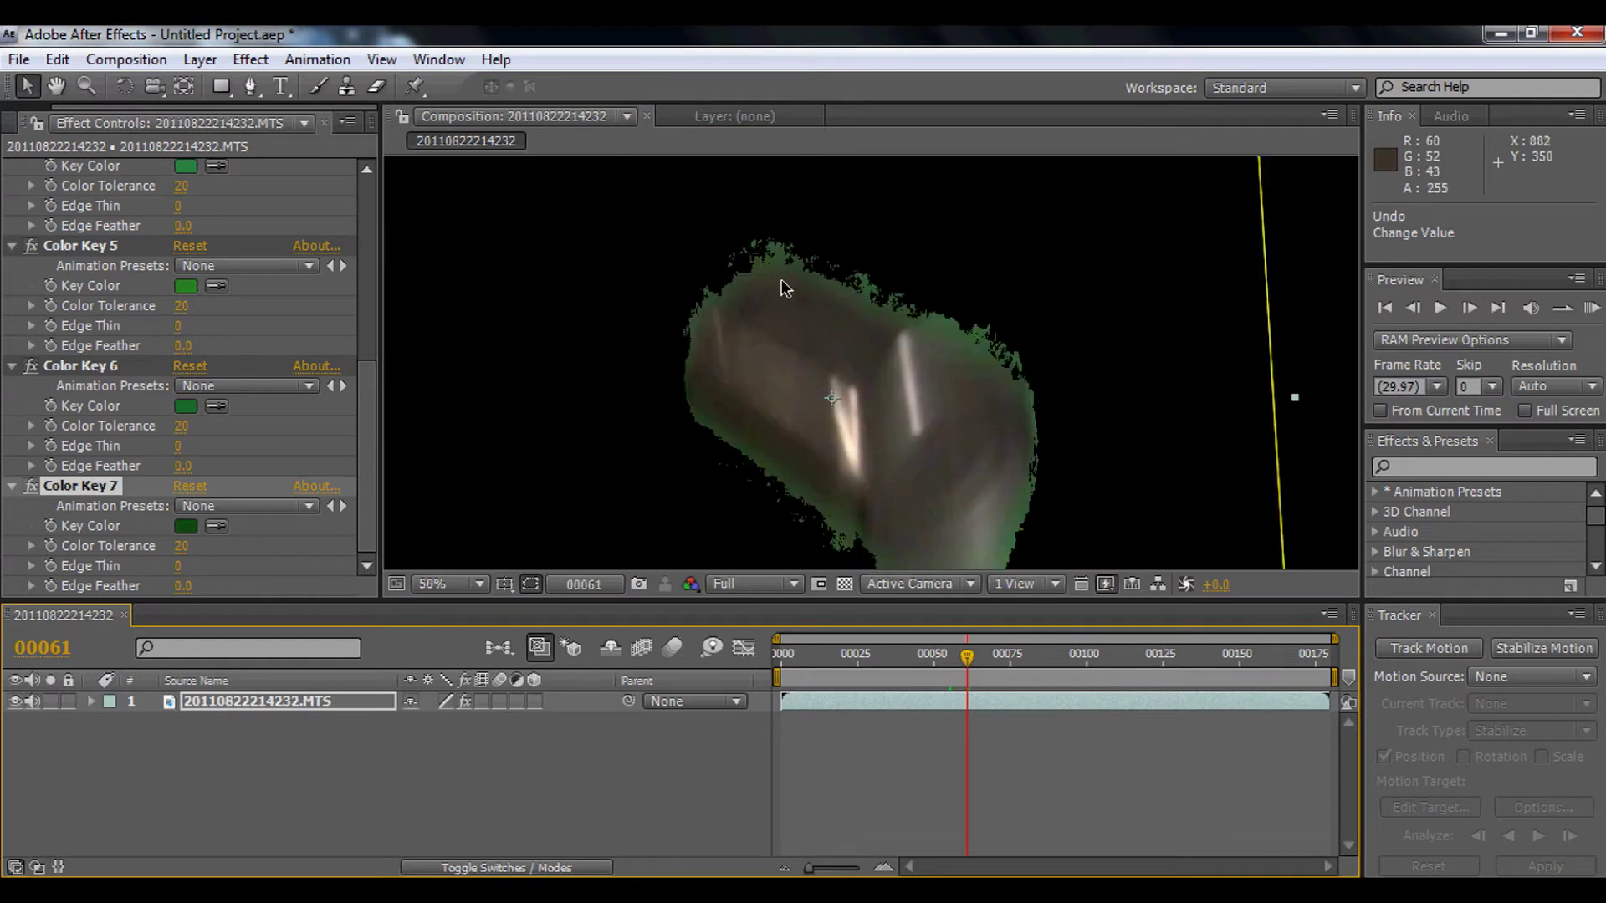
pyautogui.press(',')
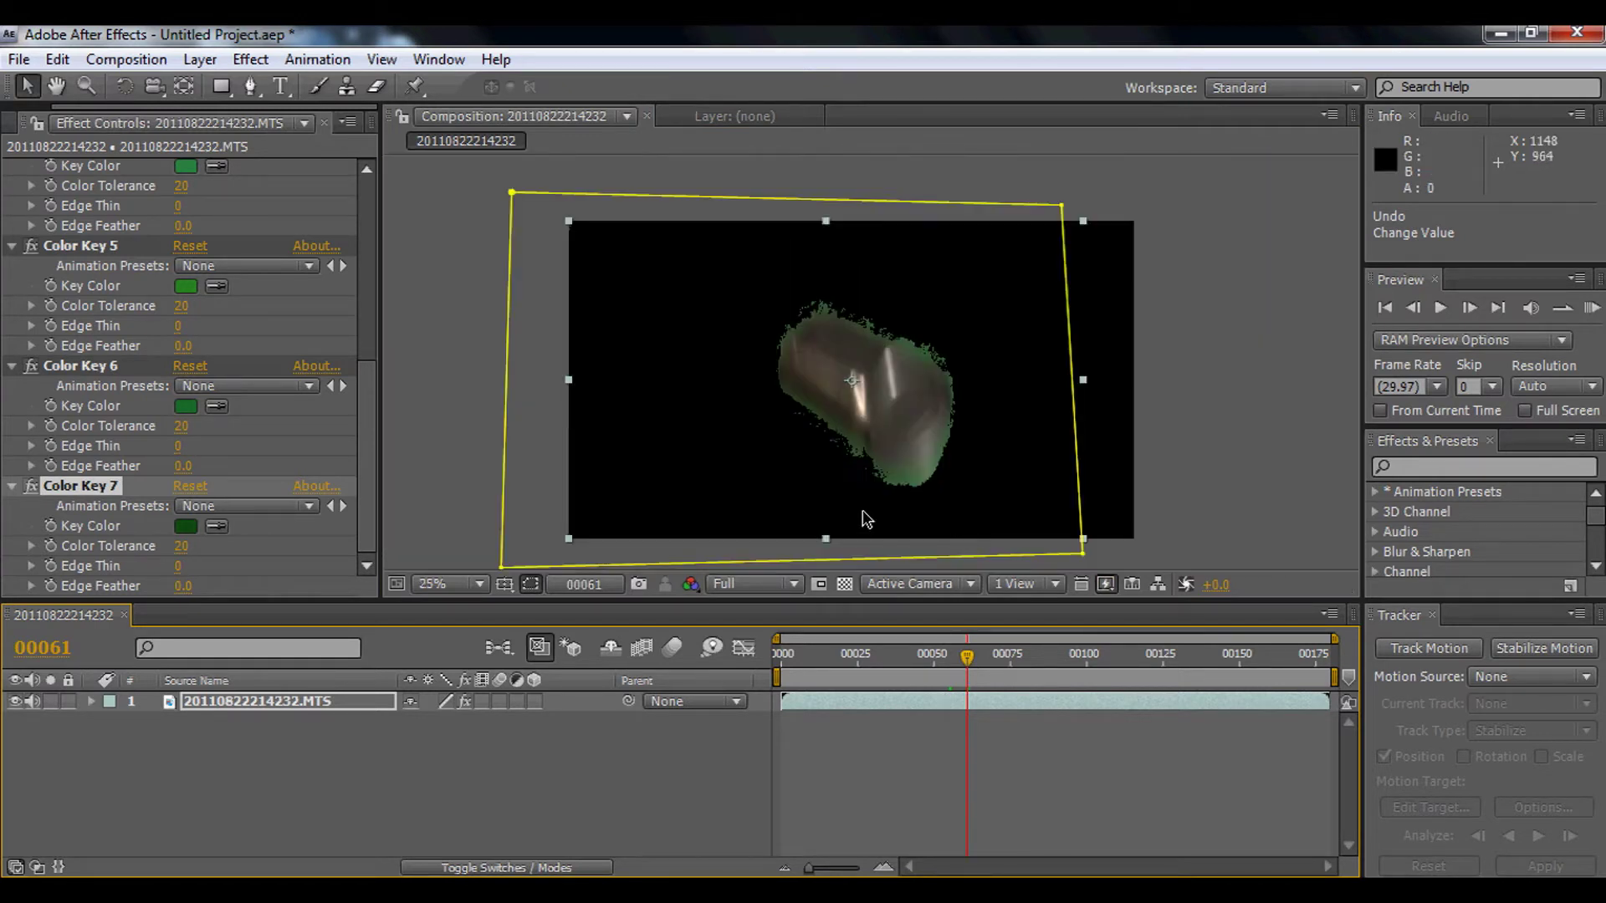
# - Apply the Simple Choker matte effect to the green screen footage layer
pyautogui.click(444, 440)
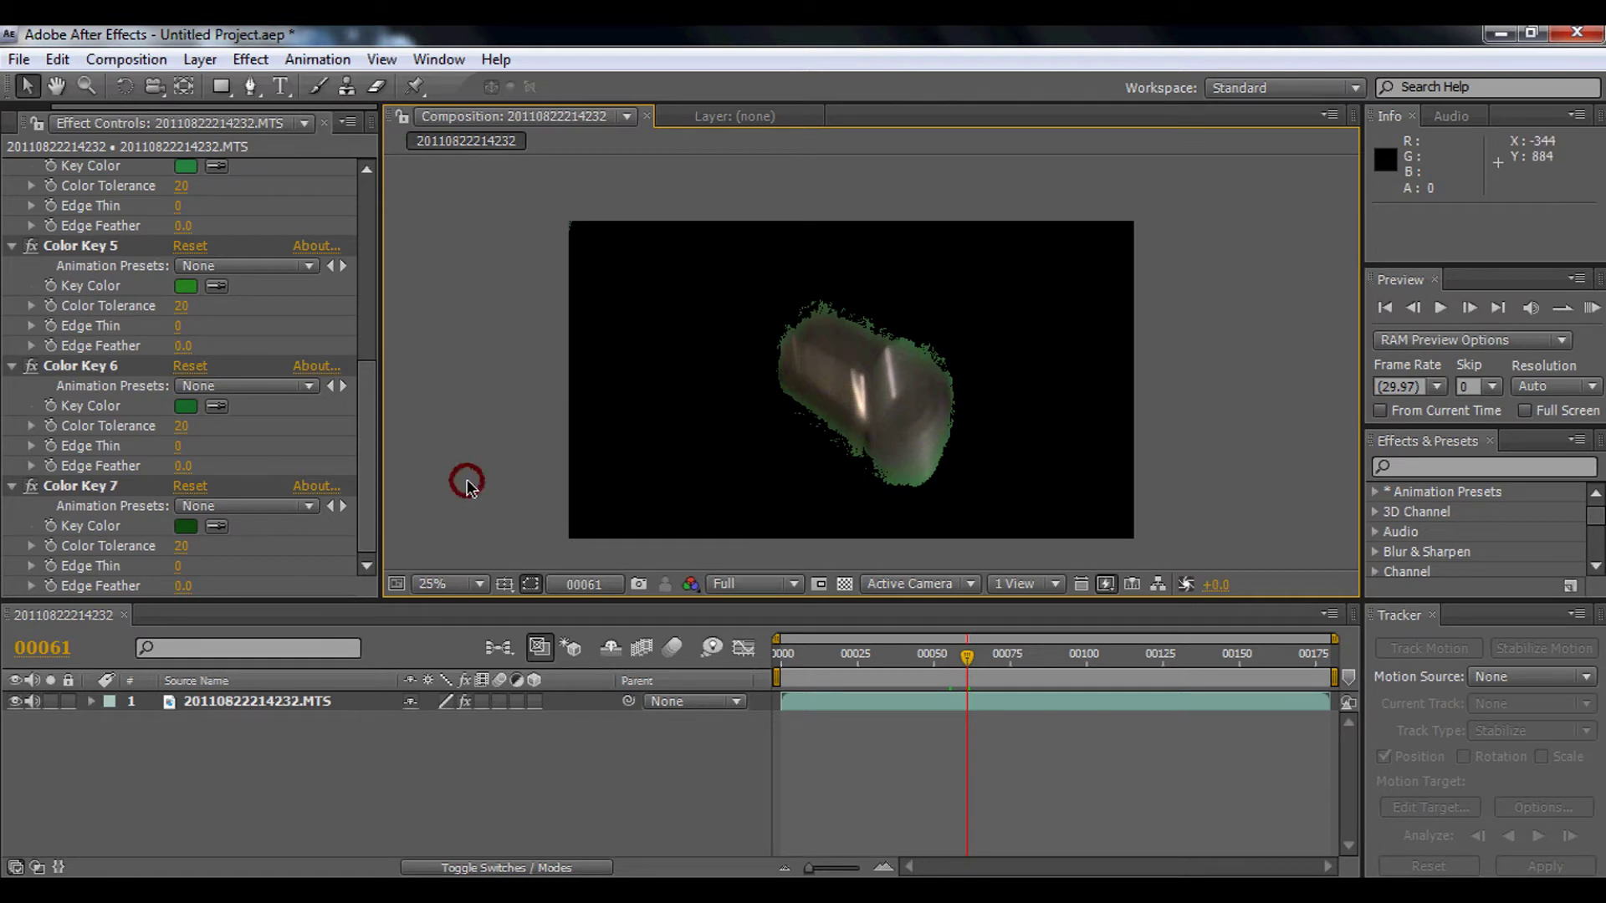
pyautogui.click(248, 701)
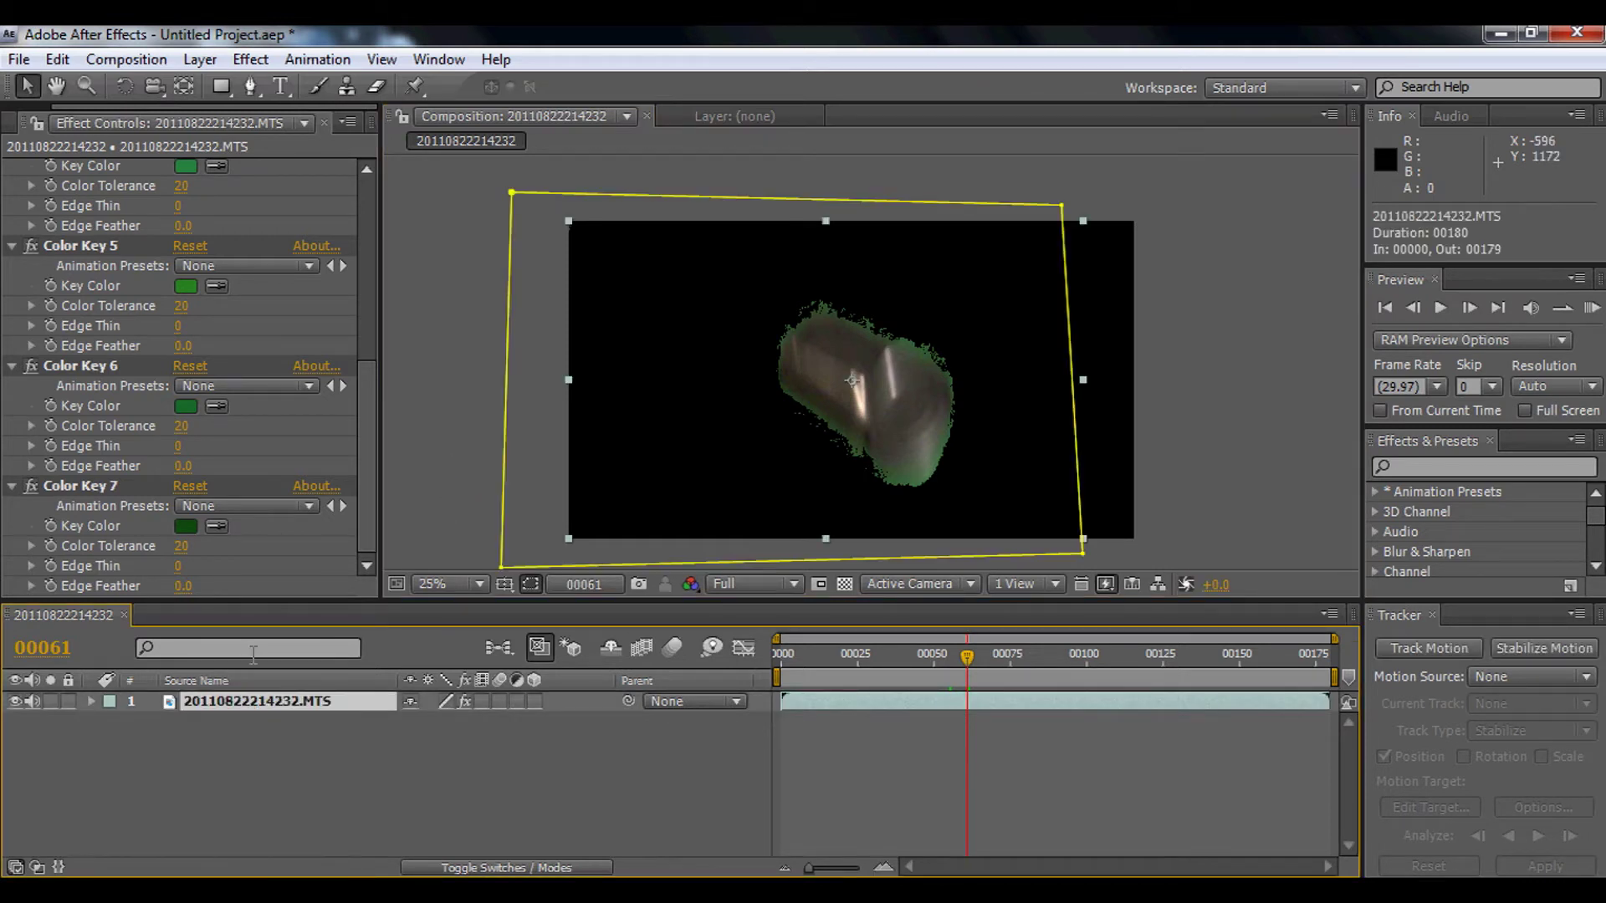
pyautogui.click(250, 59)
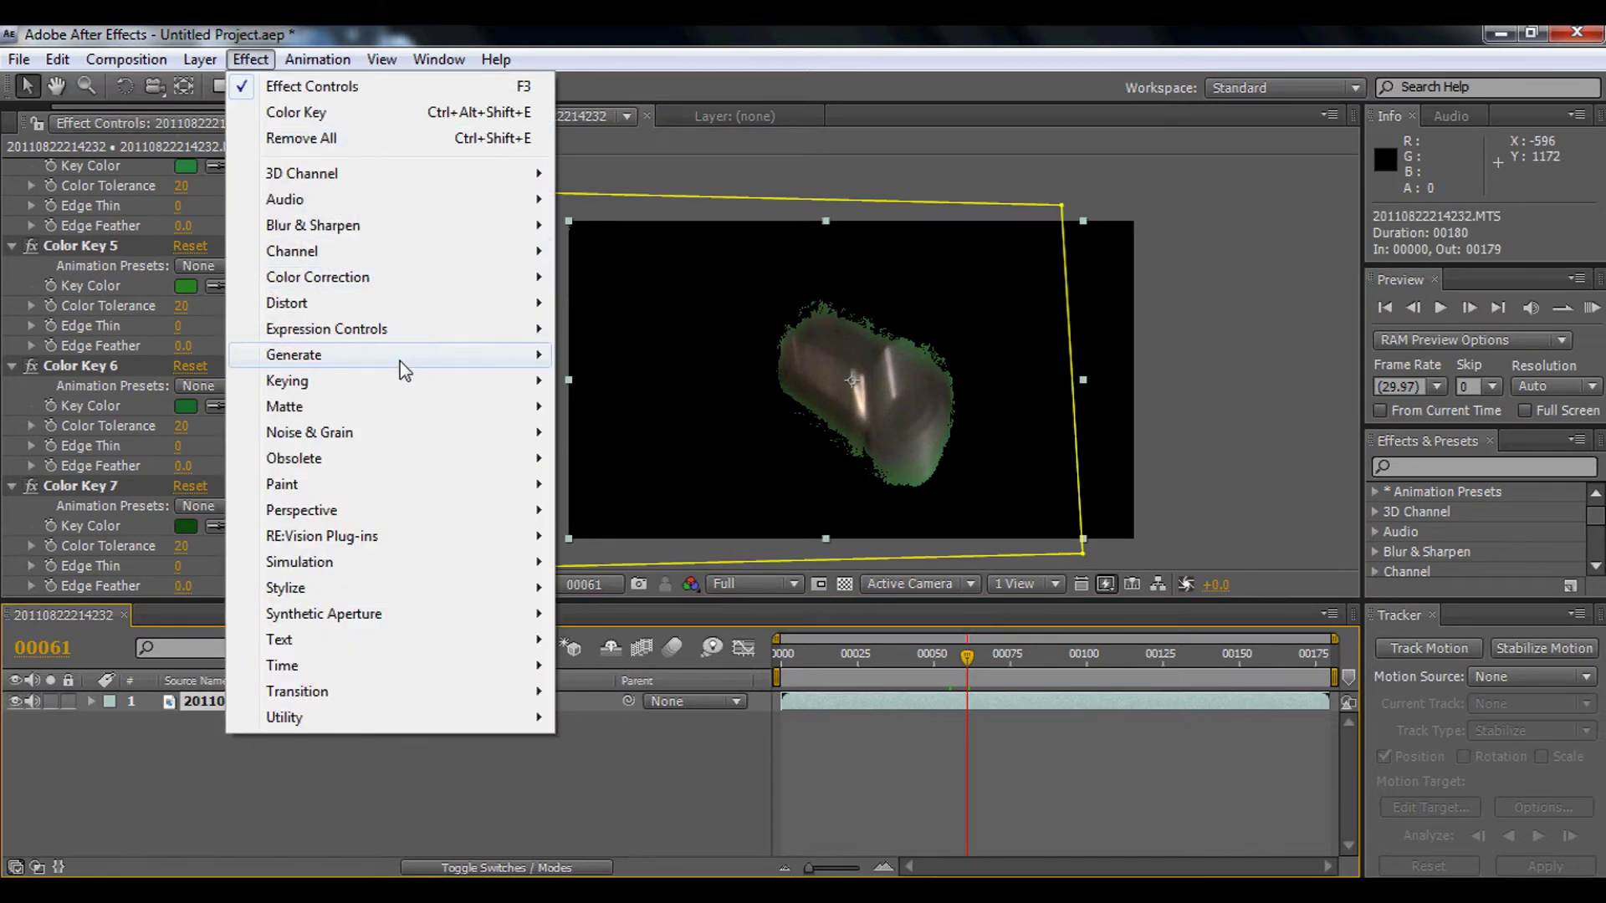
pyautogui.moveTo(404, 405)
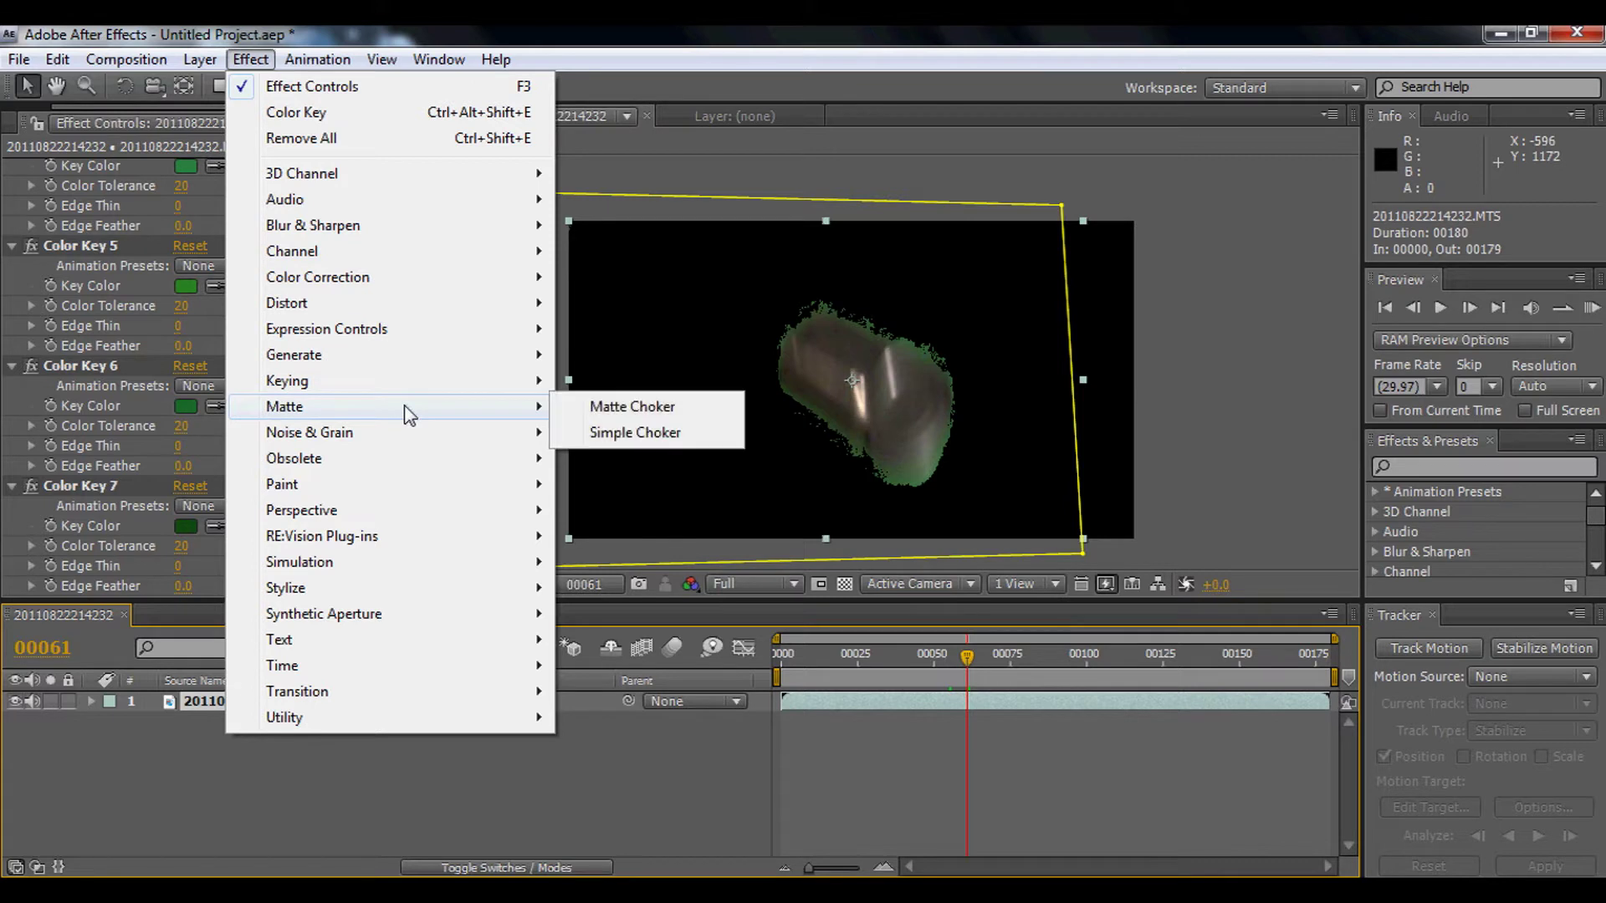
pyautogui.click(602, 431)
pyautogui.moveTo(379, 536); pyautogui.dragTo(375, 536)
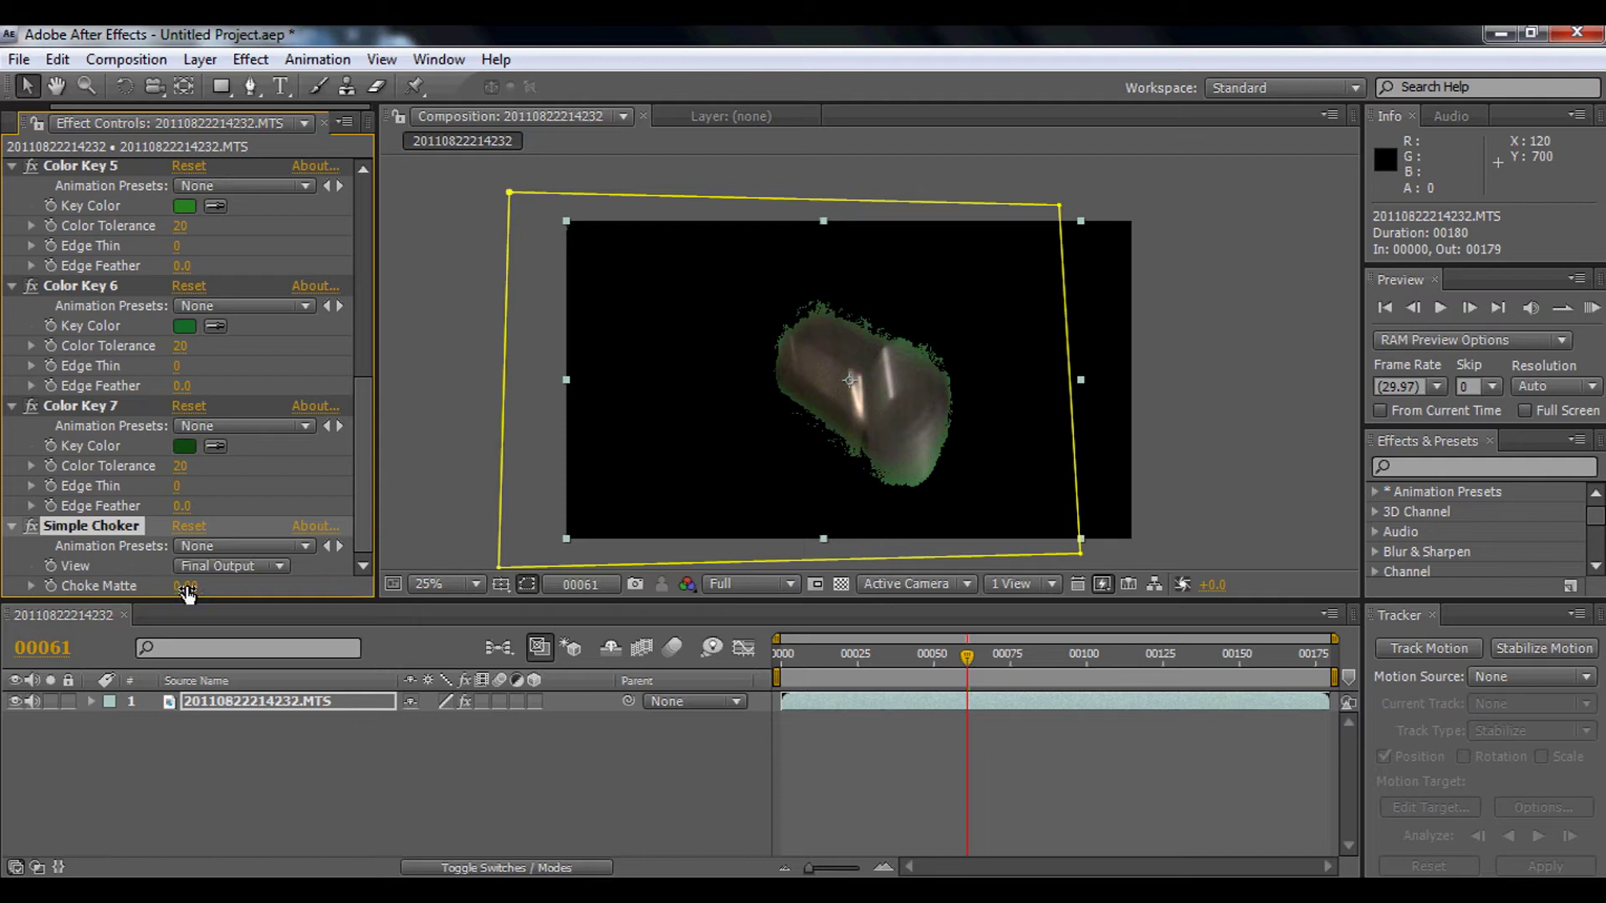
# - Try a Choke Matte value of 70 in the Simple Choker and inspect the can's edges
pyautogui.moveTo(188, 594); pyautogui.dragTo(34, 606)
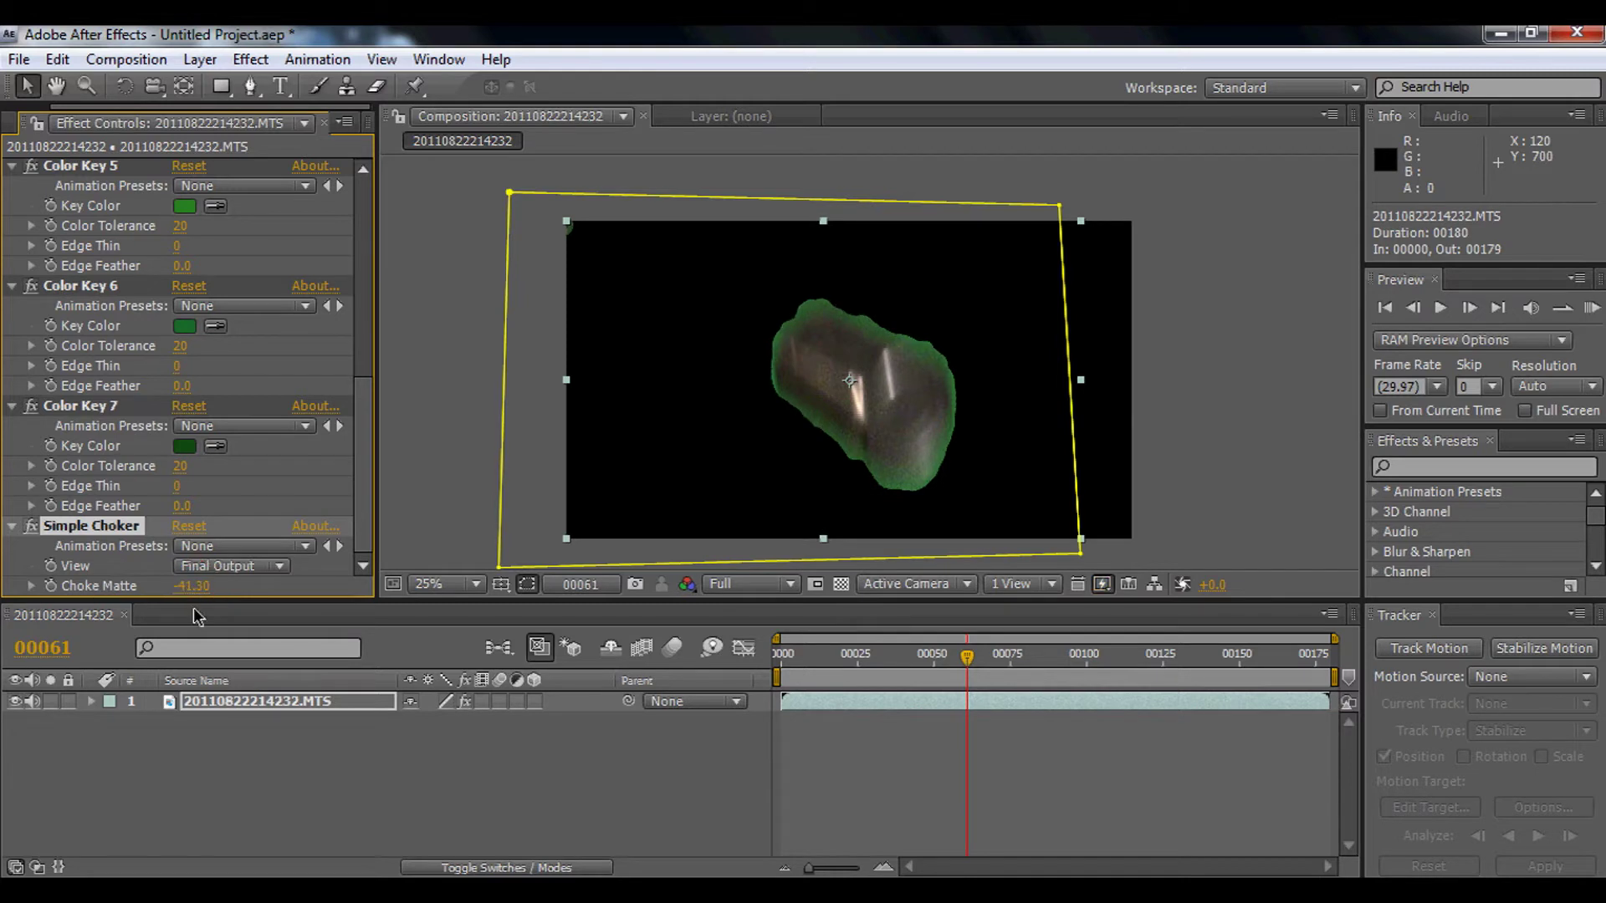
pyautogui.click(208, 589)
pyautogui.write('70')
pyautogui.click(4, 555)
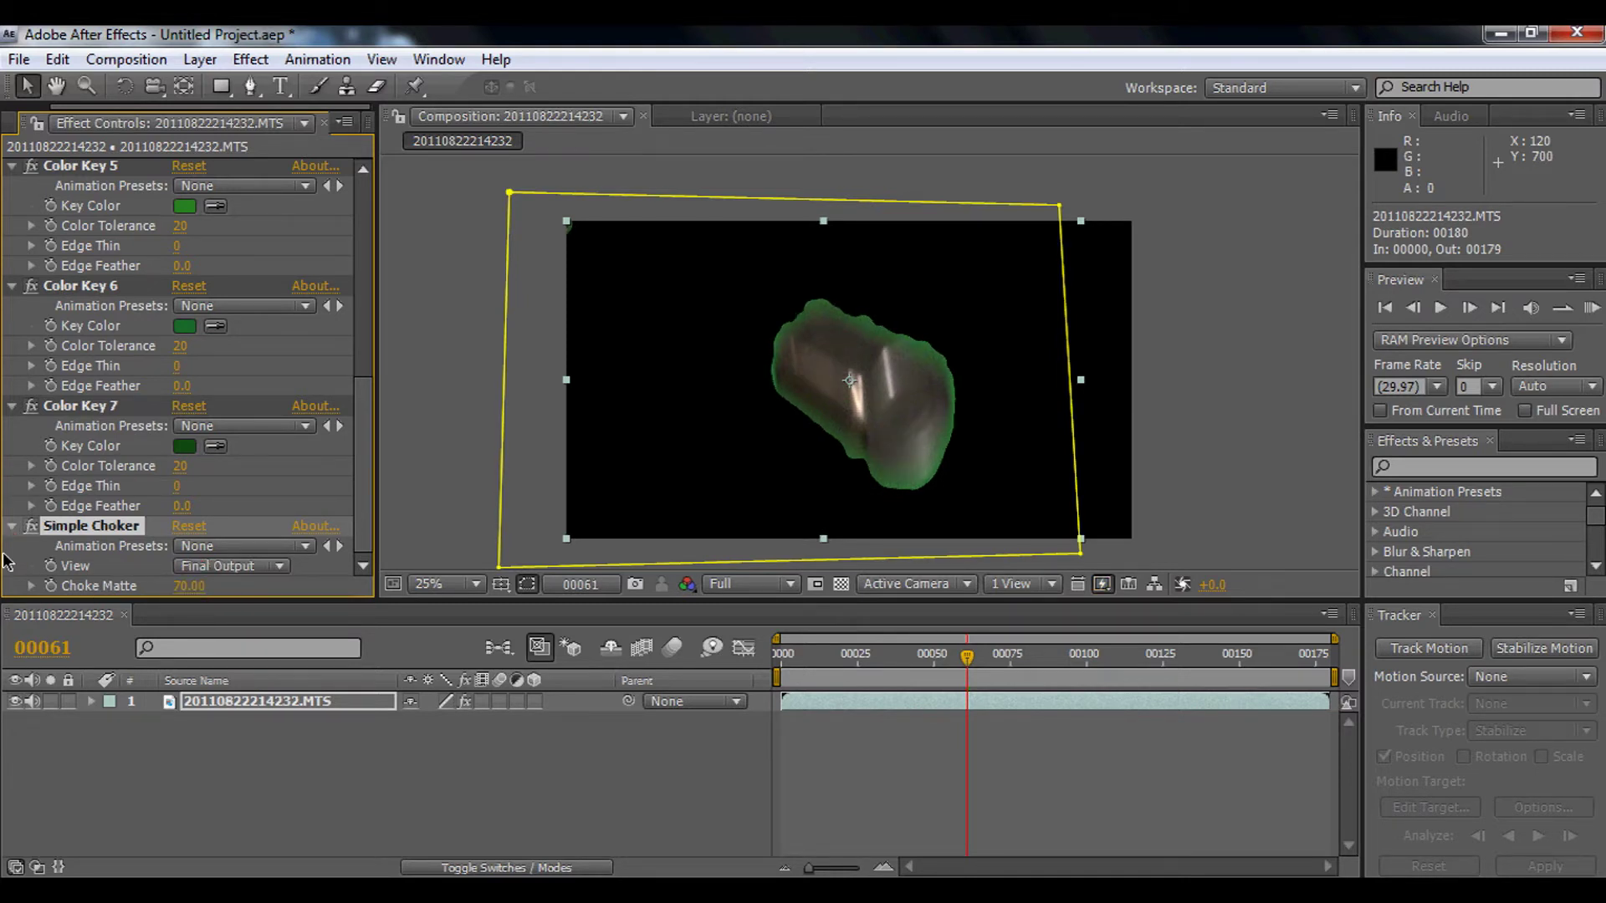
pyautogui.press('.')
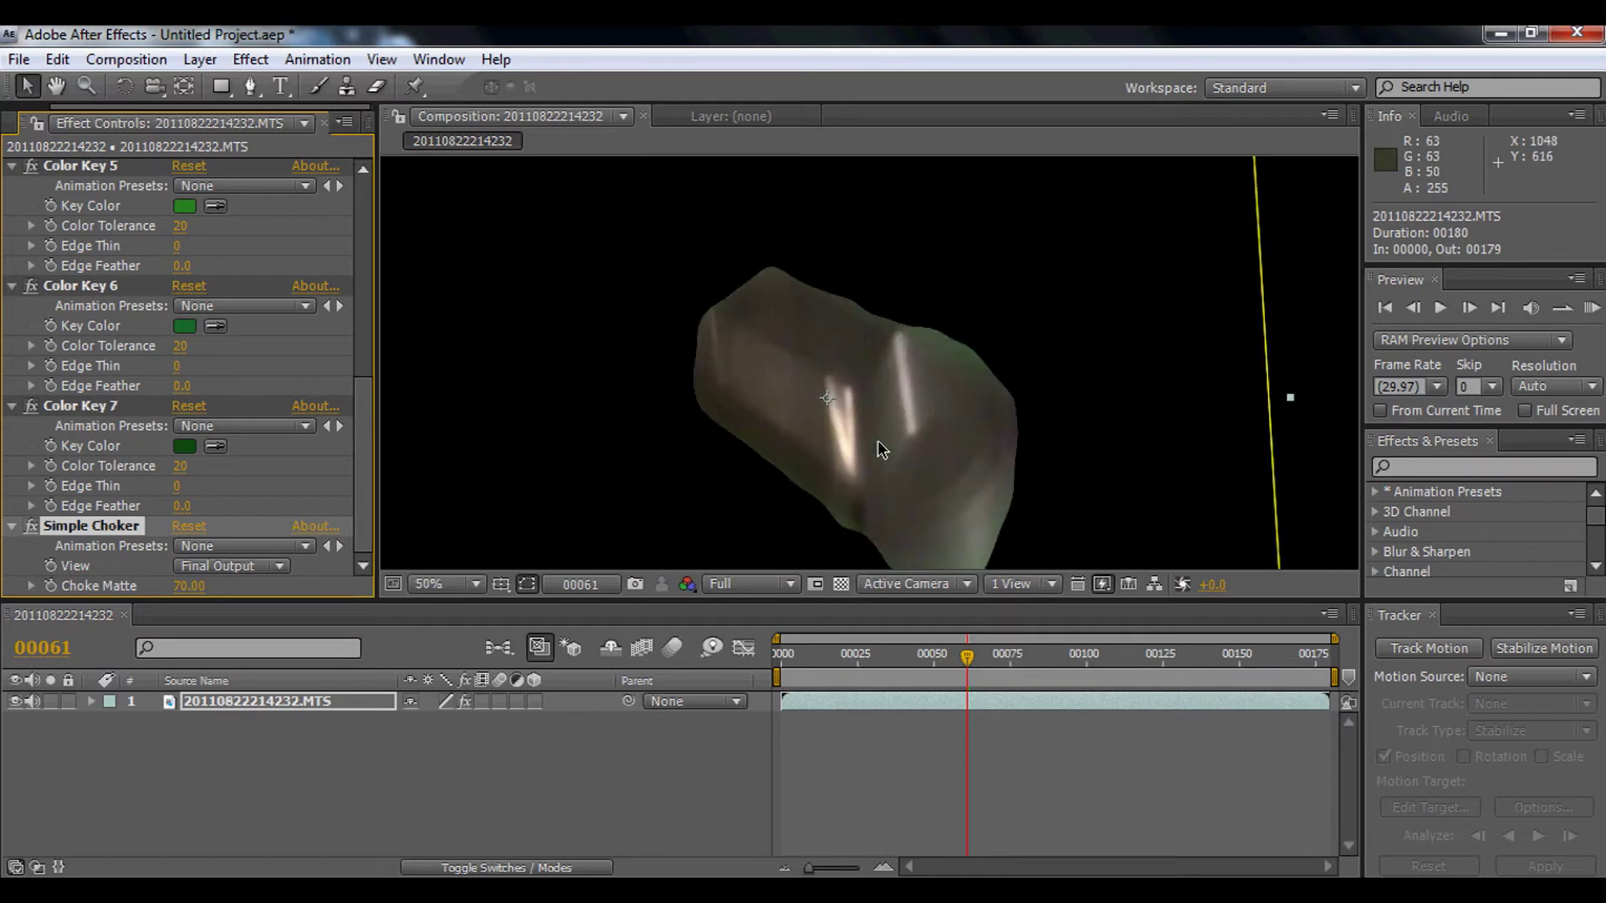
# - Set the Simple Choker's Choke Matte to -70
pyautogui.click(185, 588)
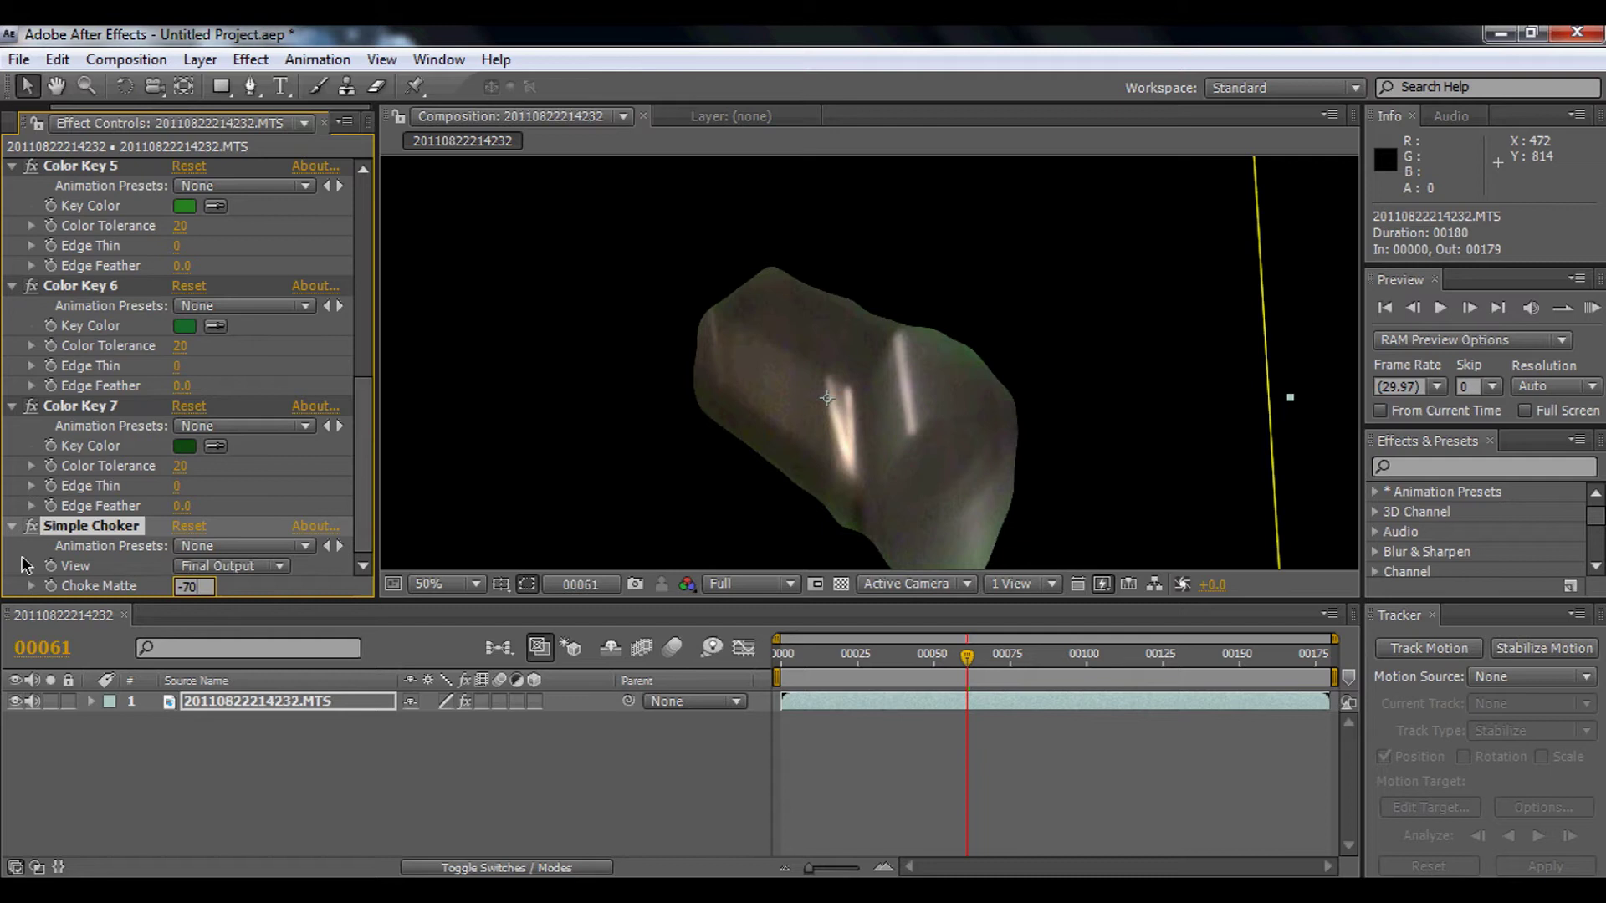
pyautogui.write('-70')
pyautogui.click(24, 565)
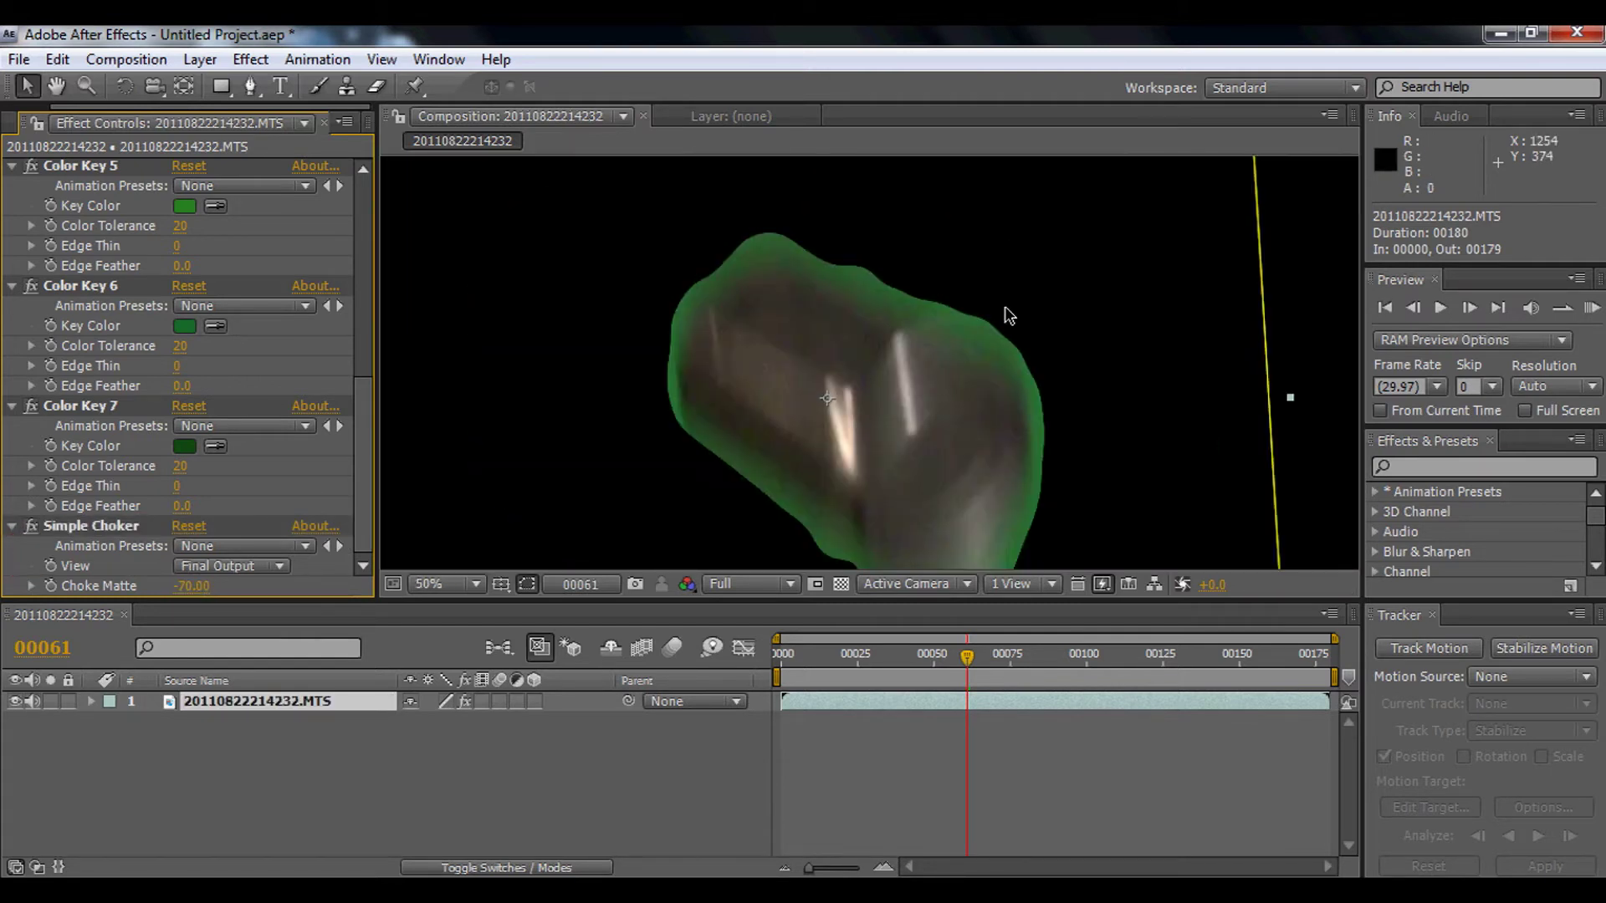
pyautogui.press('.')
pyautogui.press(',')
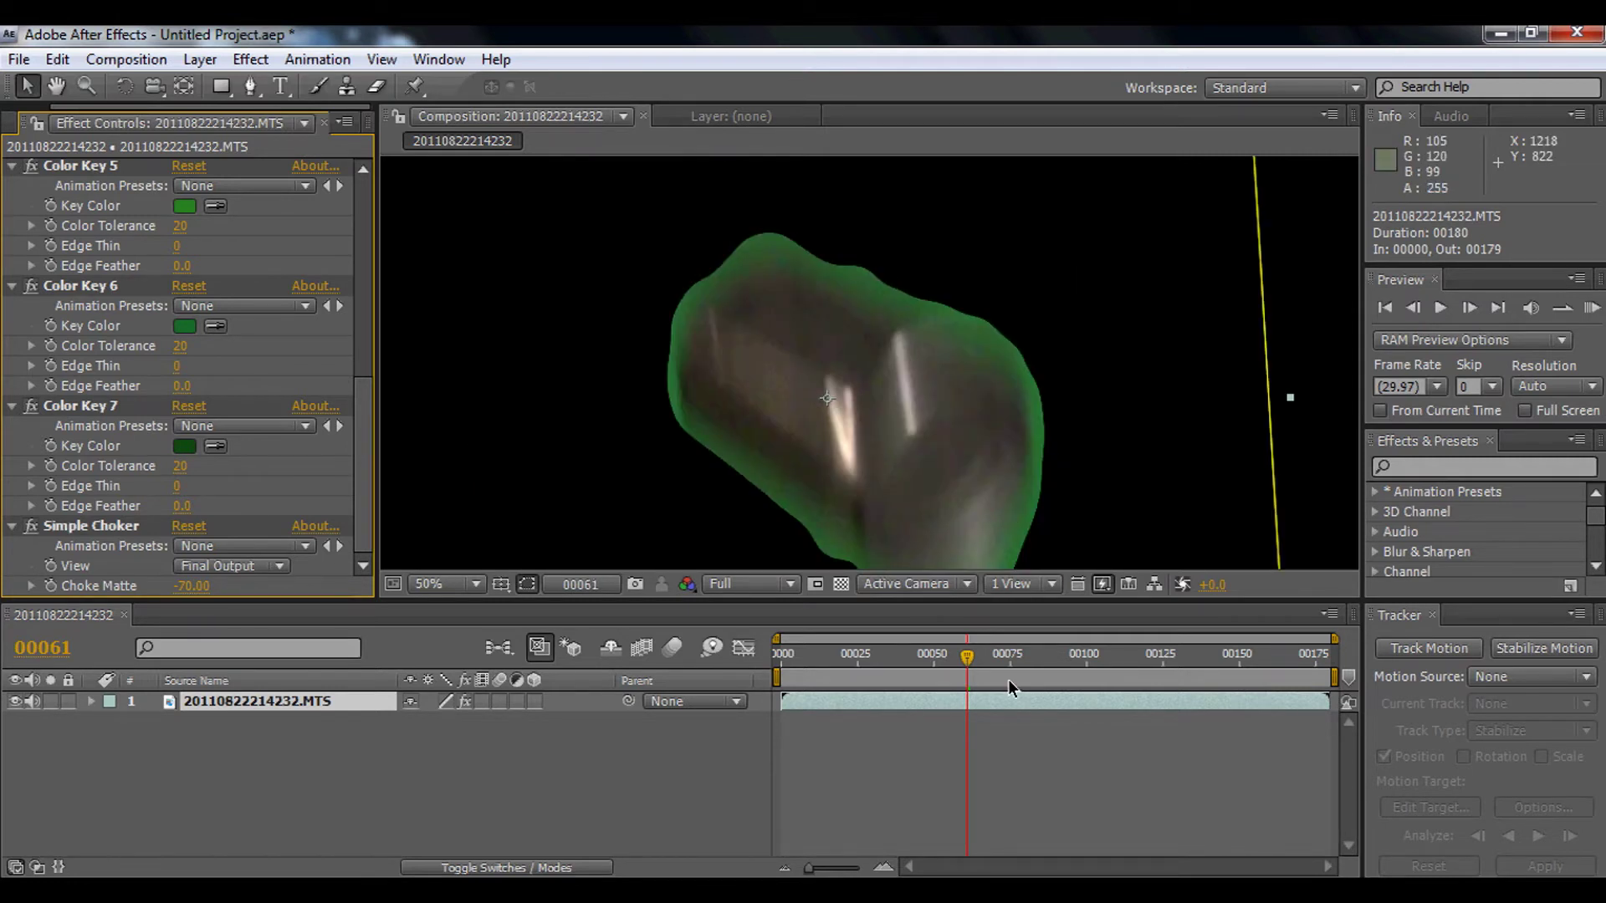
# - Go to frame 117 and apply the Keylight (1.2) effect to the footage layer
pyautogui.moveTo(1010, 659); pyautogui.dragTo(1139, 672)
pyautogui.press(',')
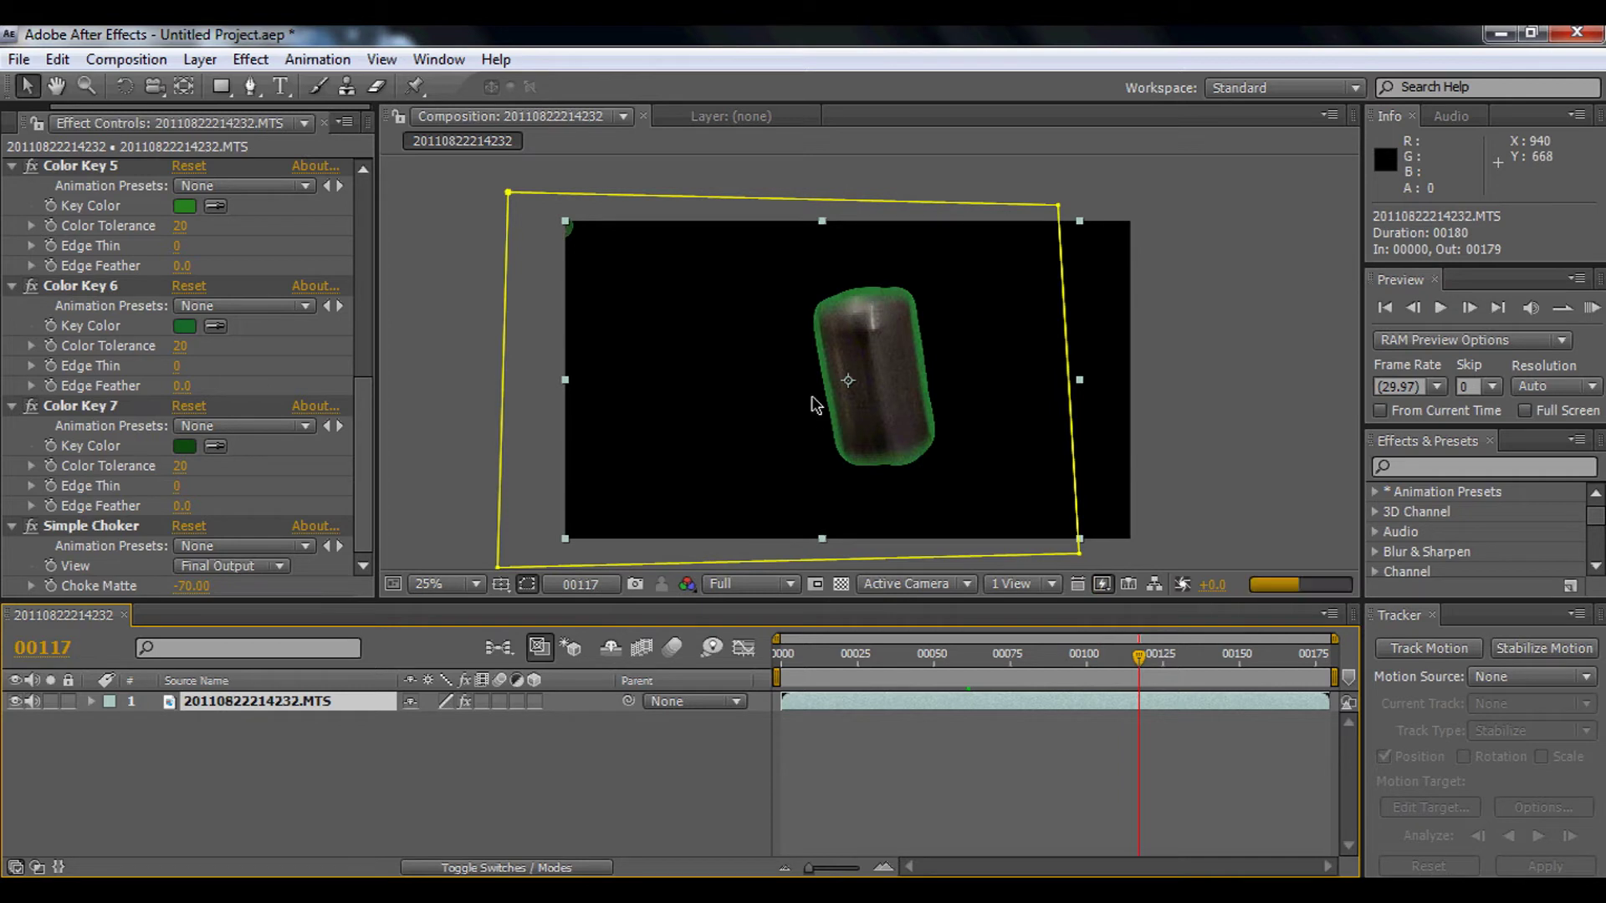
pyautogui.press('.')
pyautogui.press('.')
pyautogui.press('.')
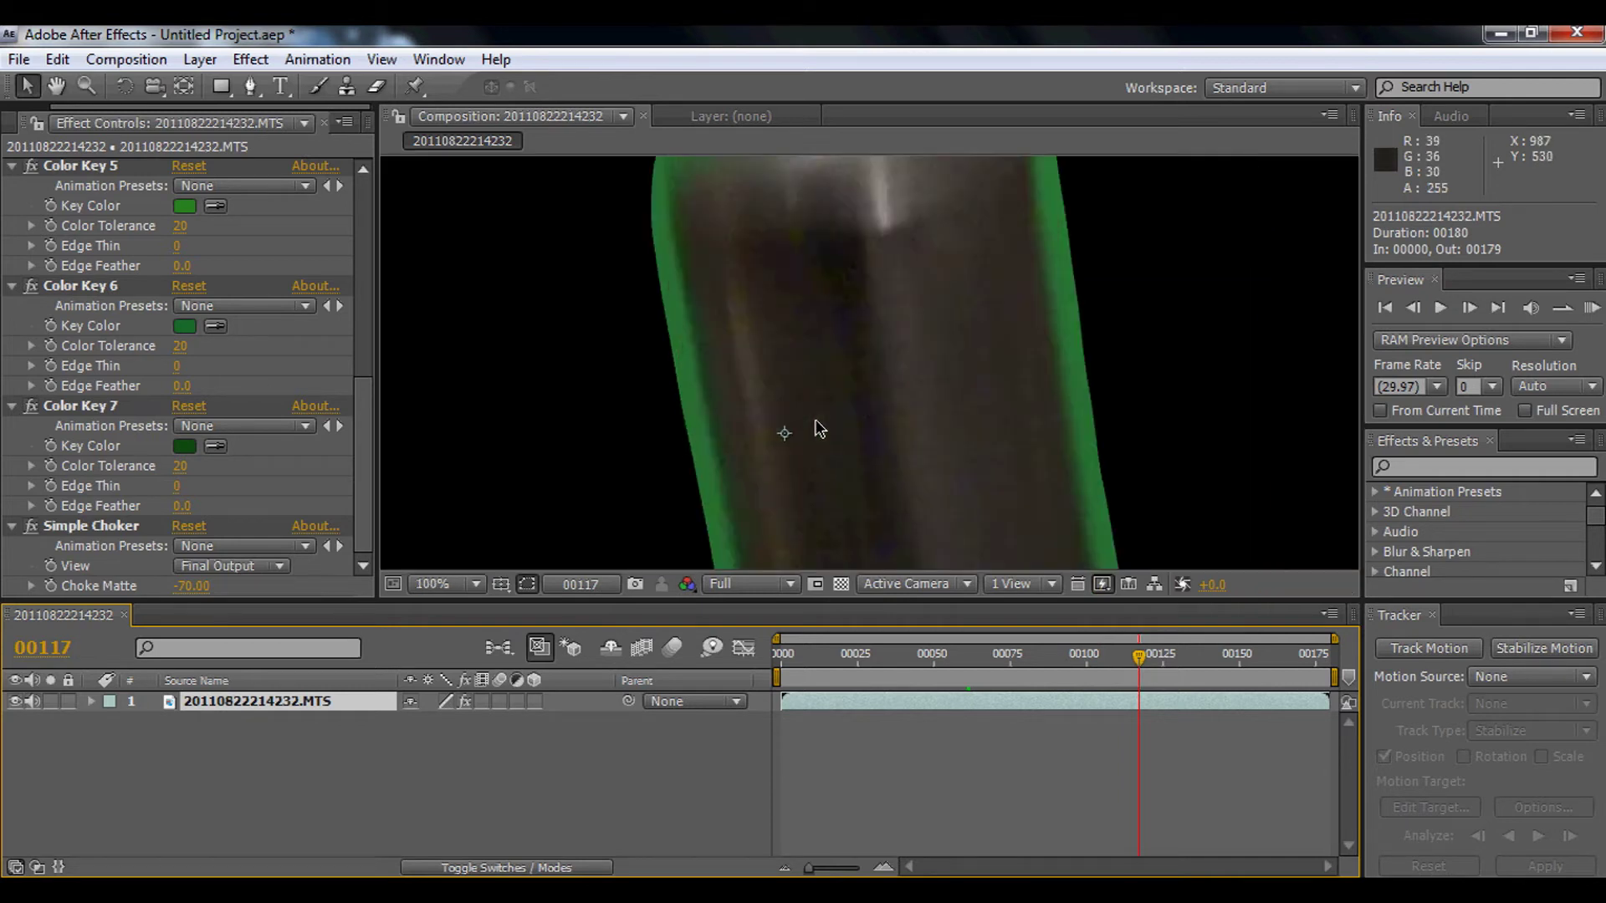
pyautogui.press('h')
pyautogui.moveTo(711, 374); pyautogui.dragTo(744, 504)
pyautogui.click(251, 58)
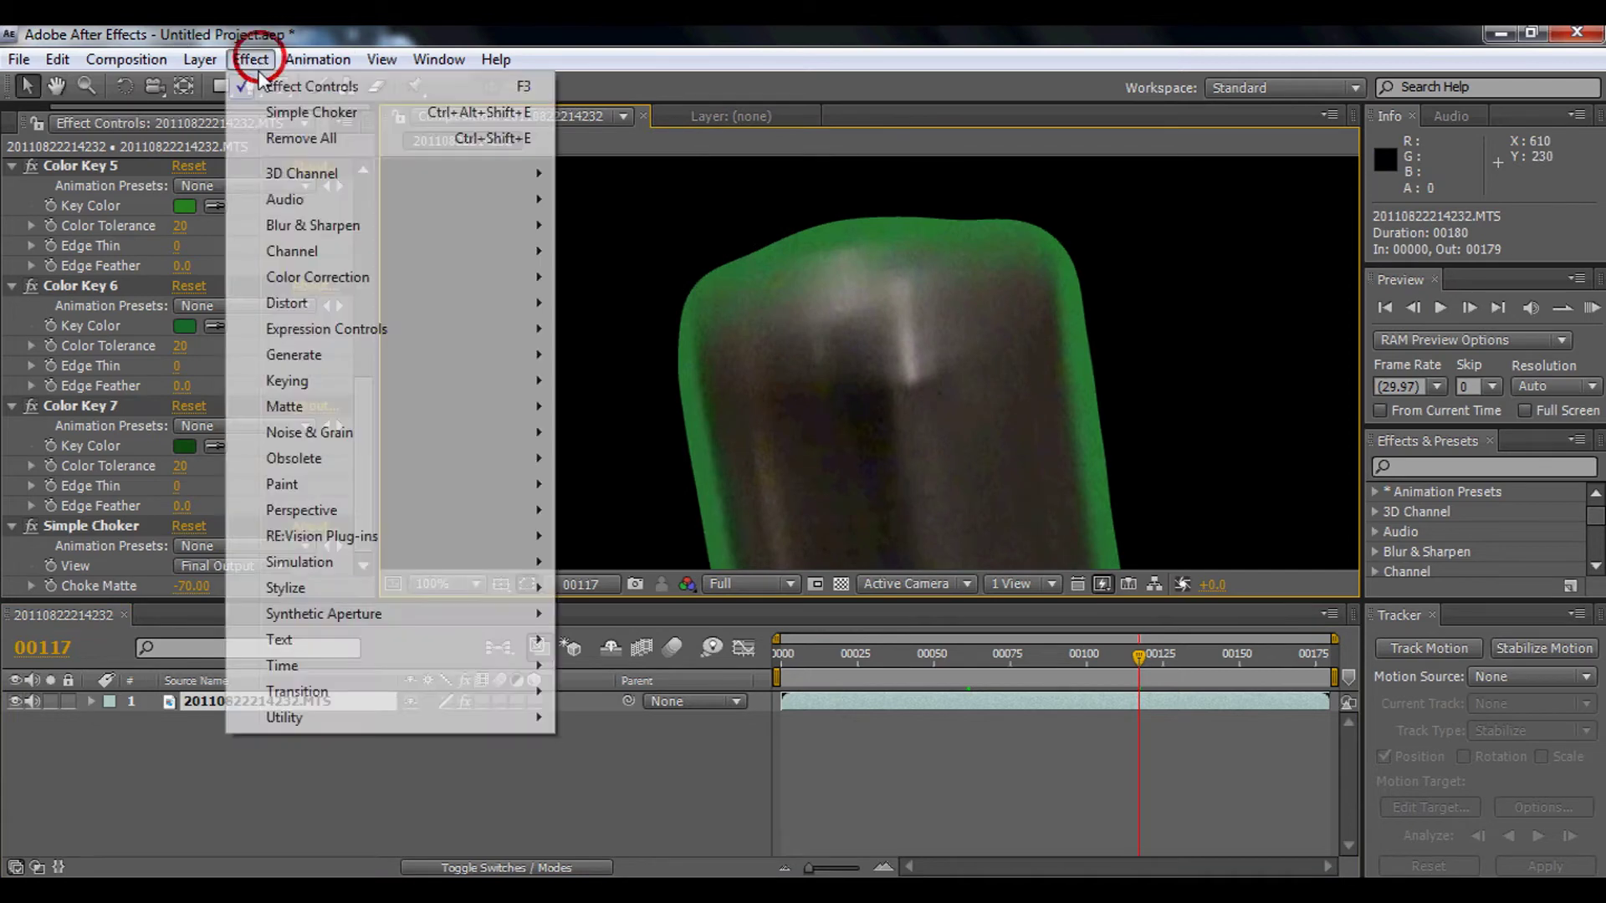
pyautogui.moveTo(391, 383)
pyautogui.click(629, 561)
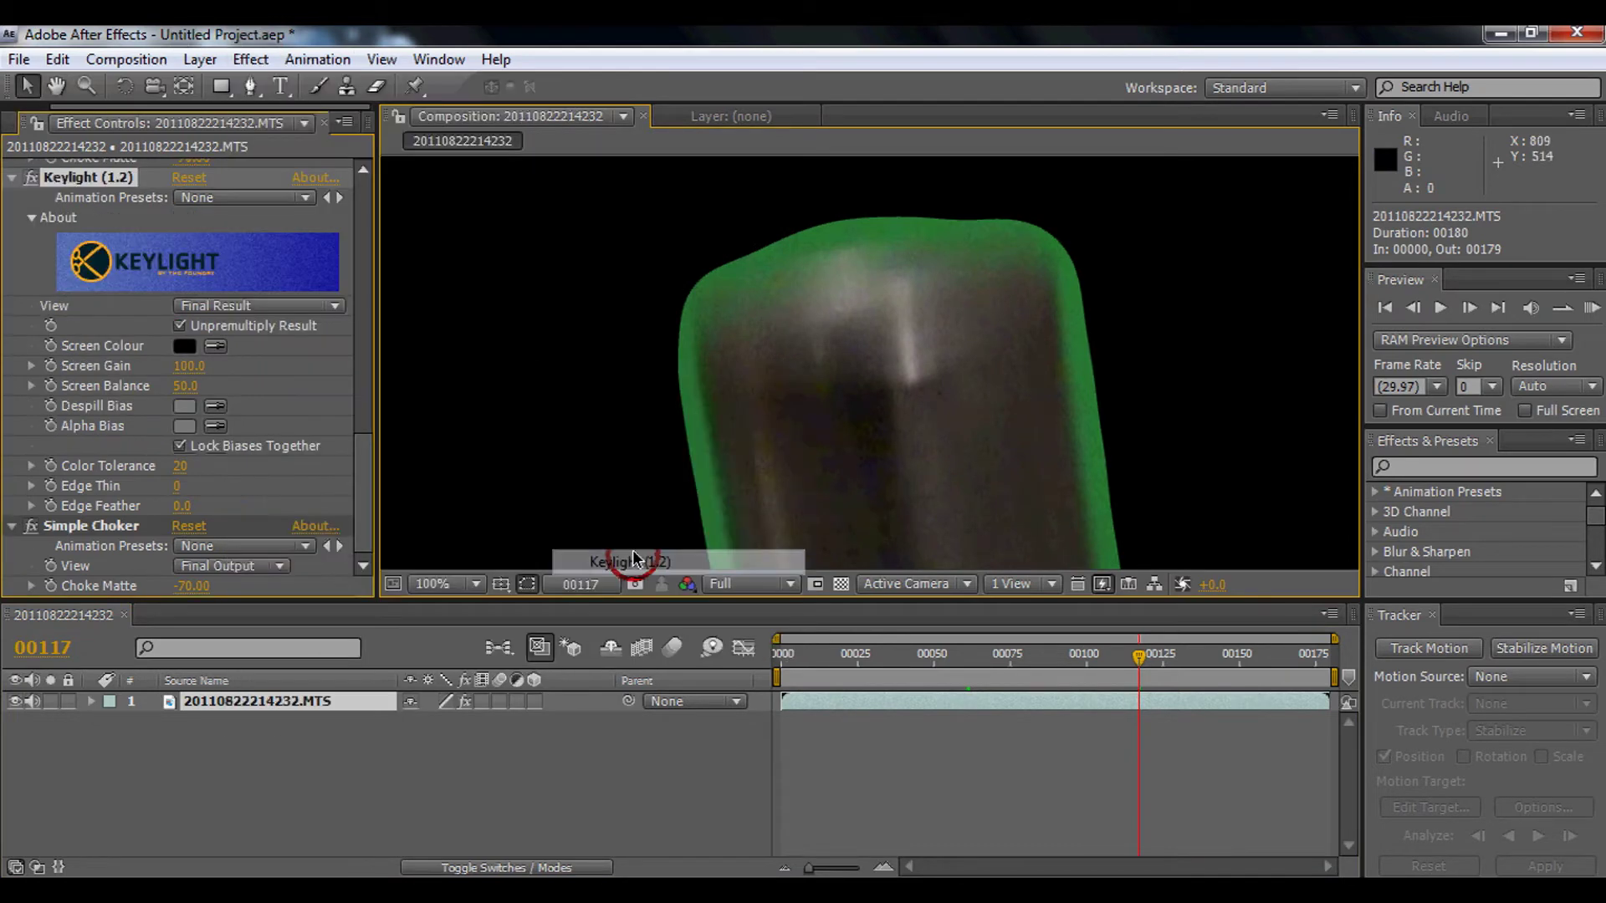
# - Sample the green rim along the can's left edge as Keylight's Screen Colour
pyautogui.click(215, 346)
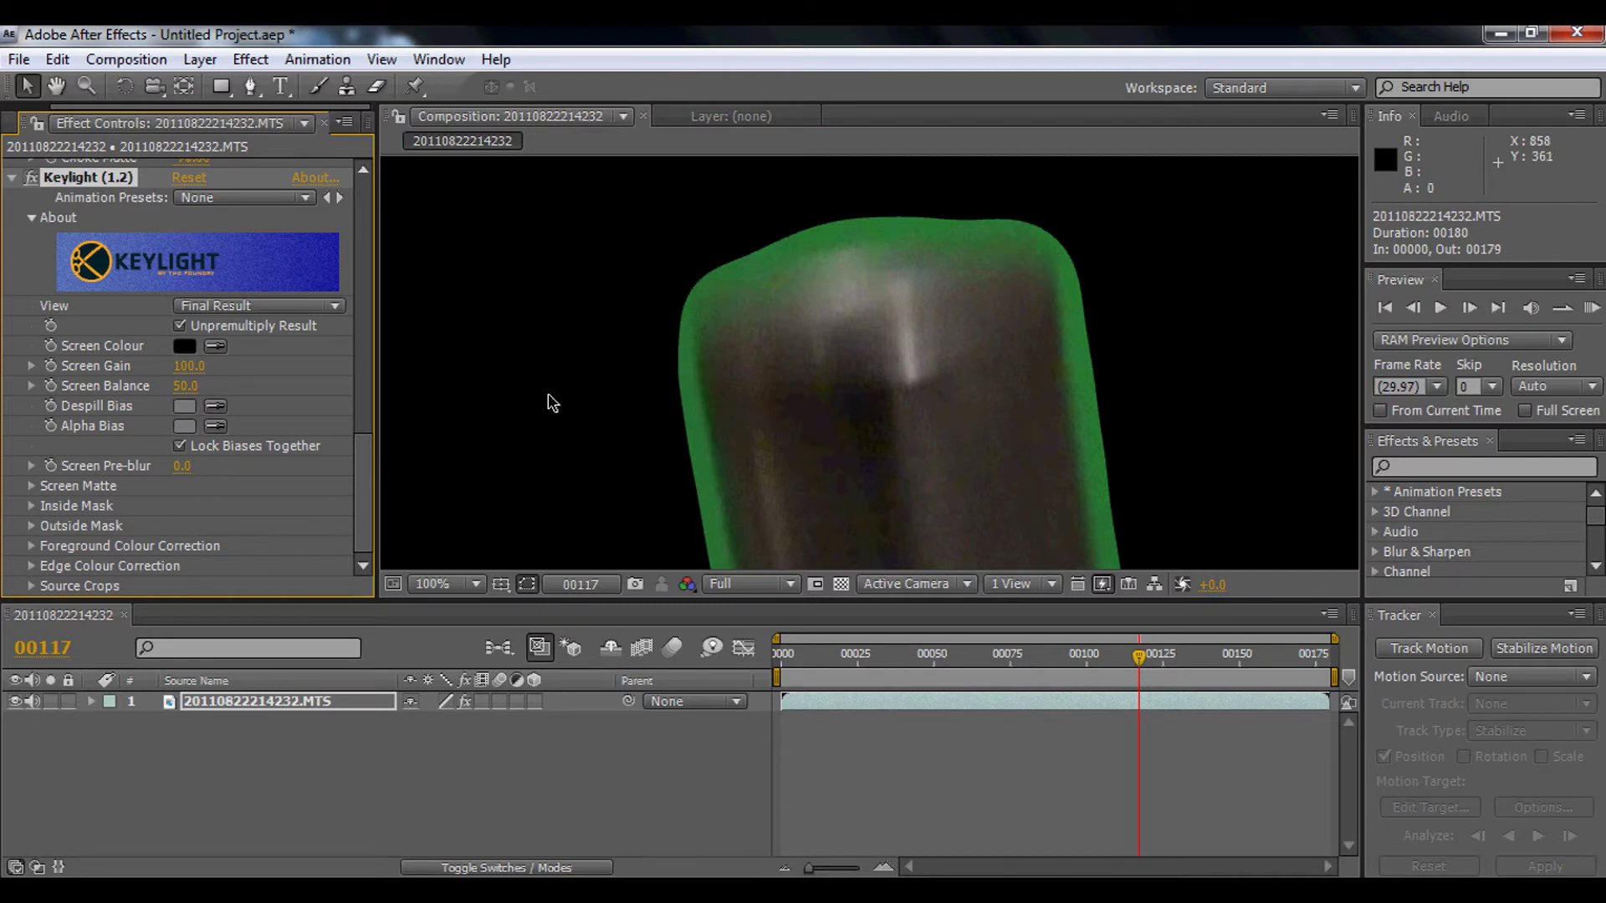
pyautogui.click(694, 422)
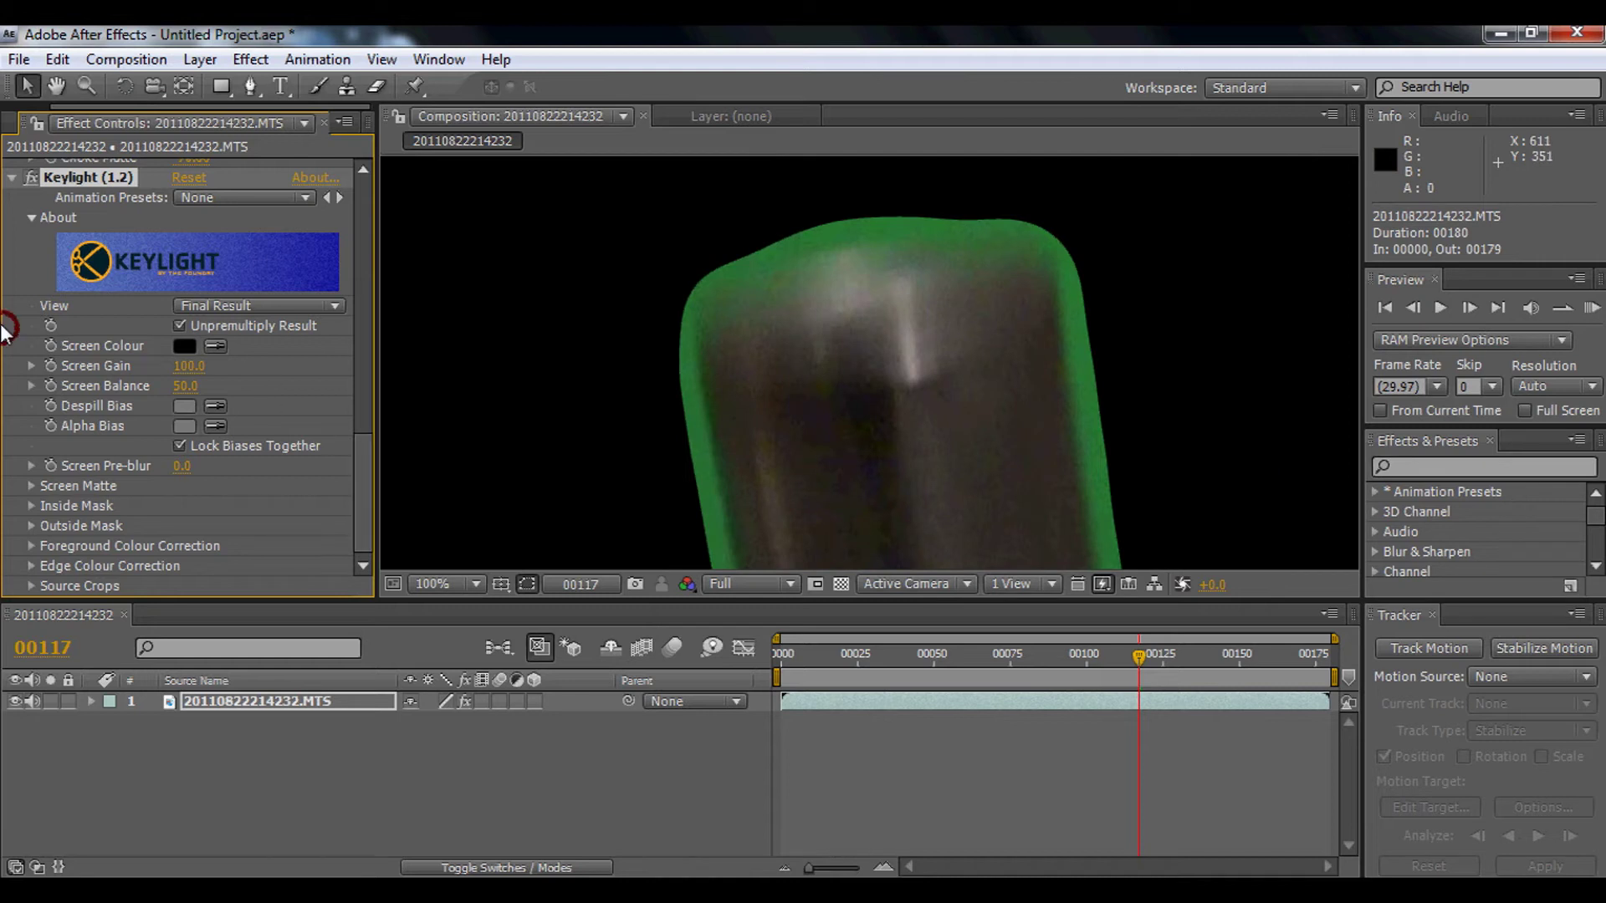
pyautogui.click(215, 348)
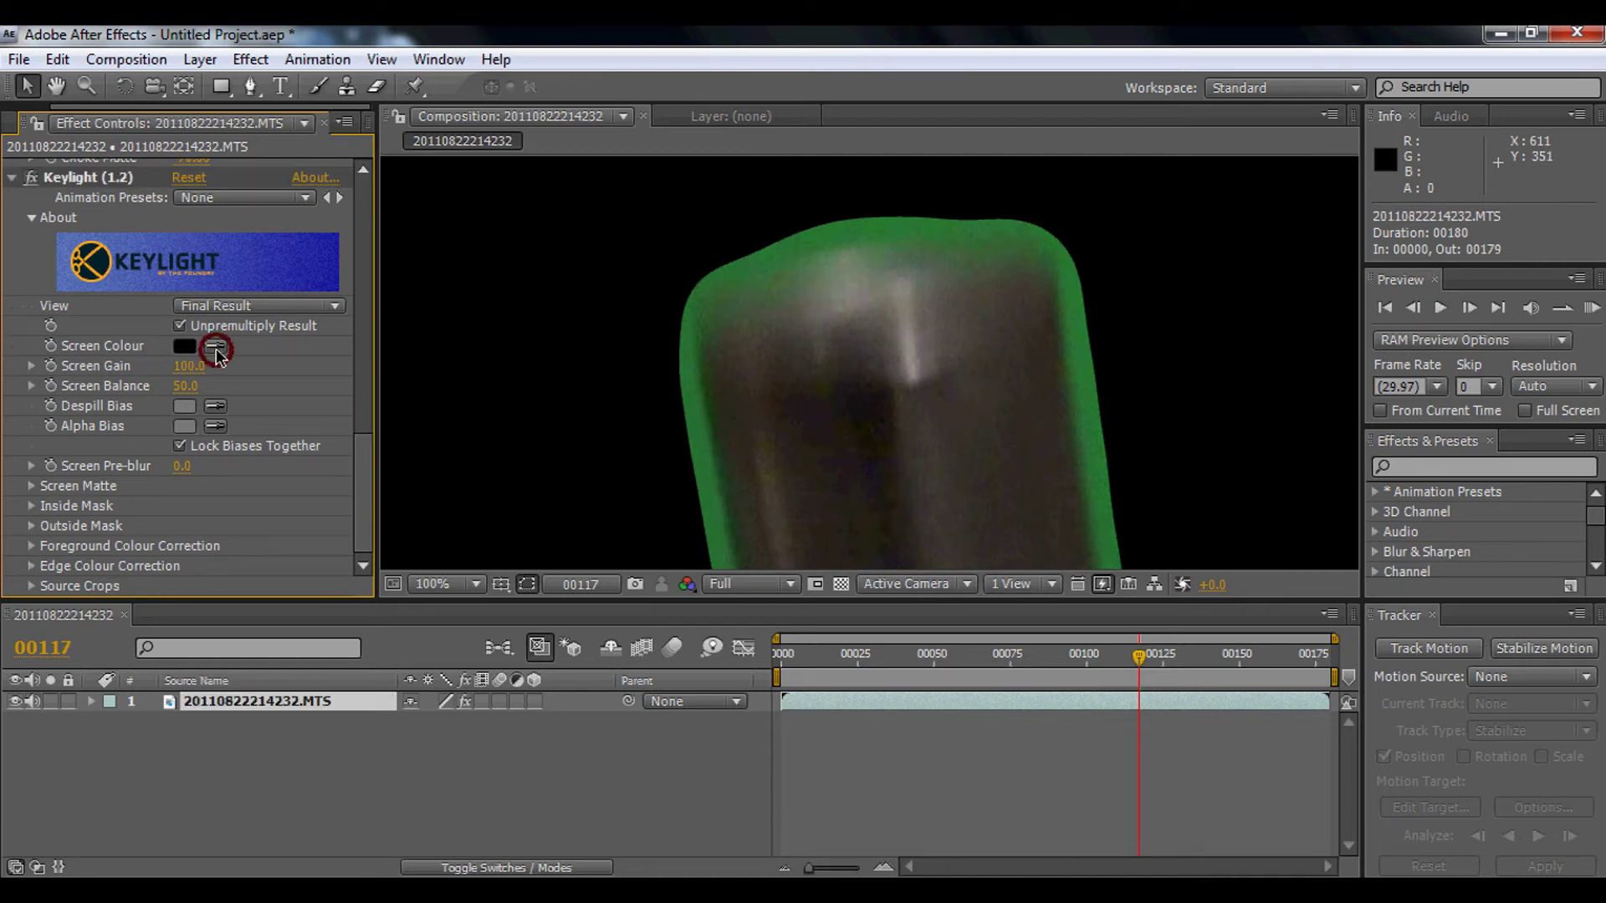
pyautogui.click(696, 417)
# - Examine the keyed can's edges and surface up close at frame 117
pyautogui.scroll(-6, 946, 416)
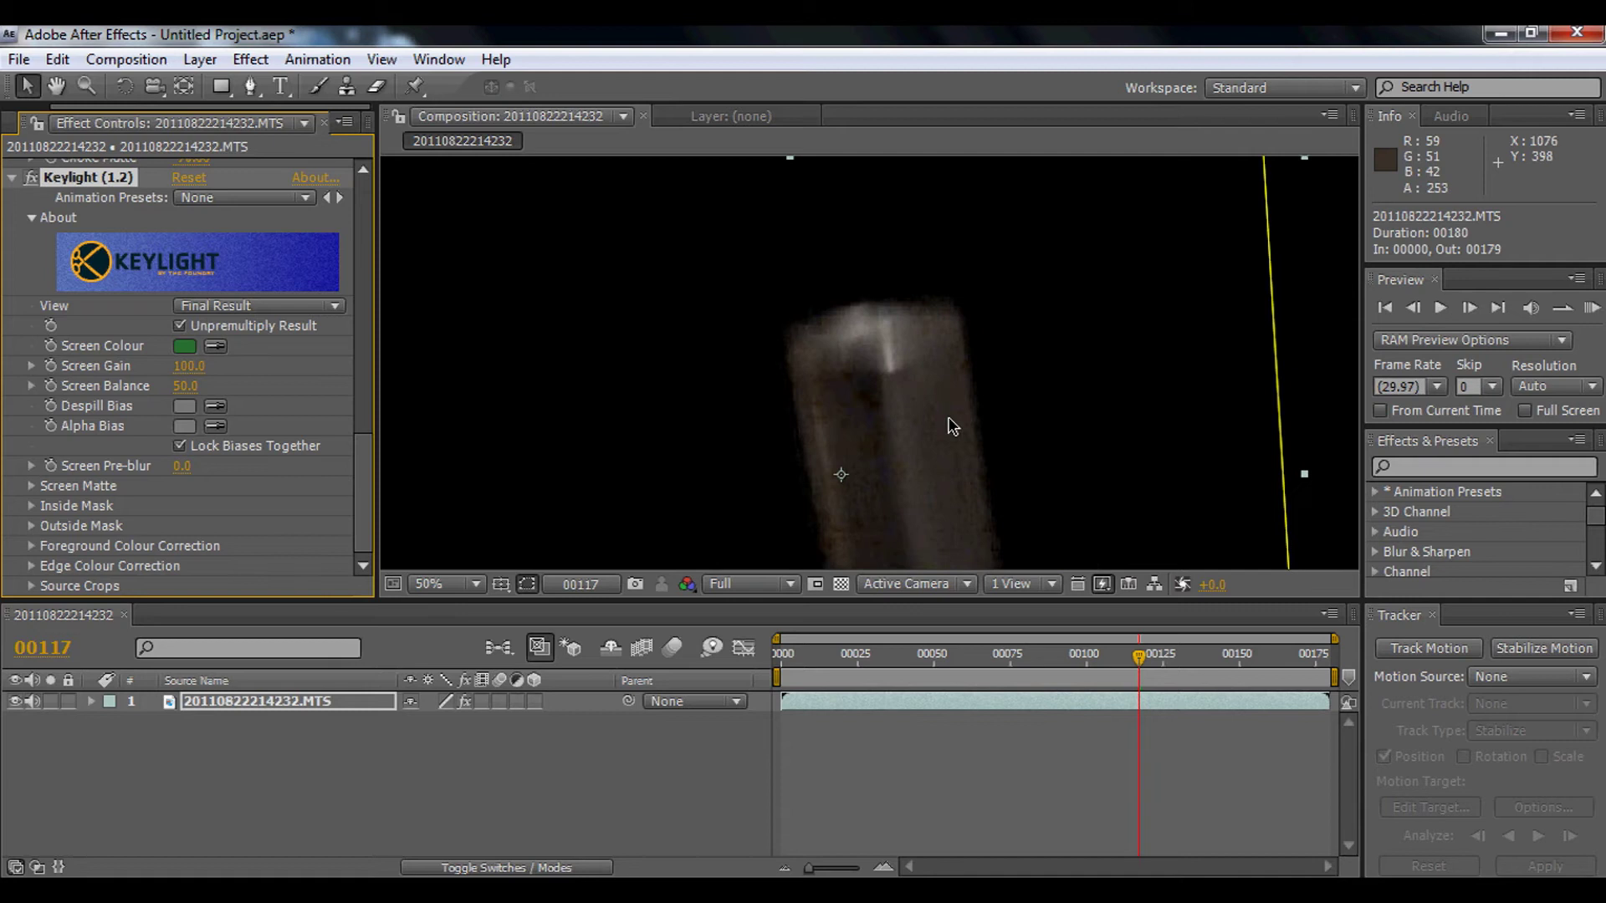
pyautogui.scroll(2, 953, 443)
pyautogui.press('h')
pyautogui.moveTo(882, 466); pyautogui.dragTo(817, 448)
pyautogui.scroll(2, 779, 363)
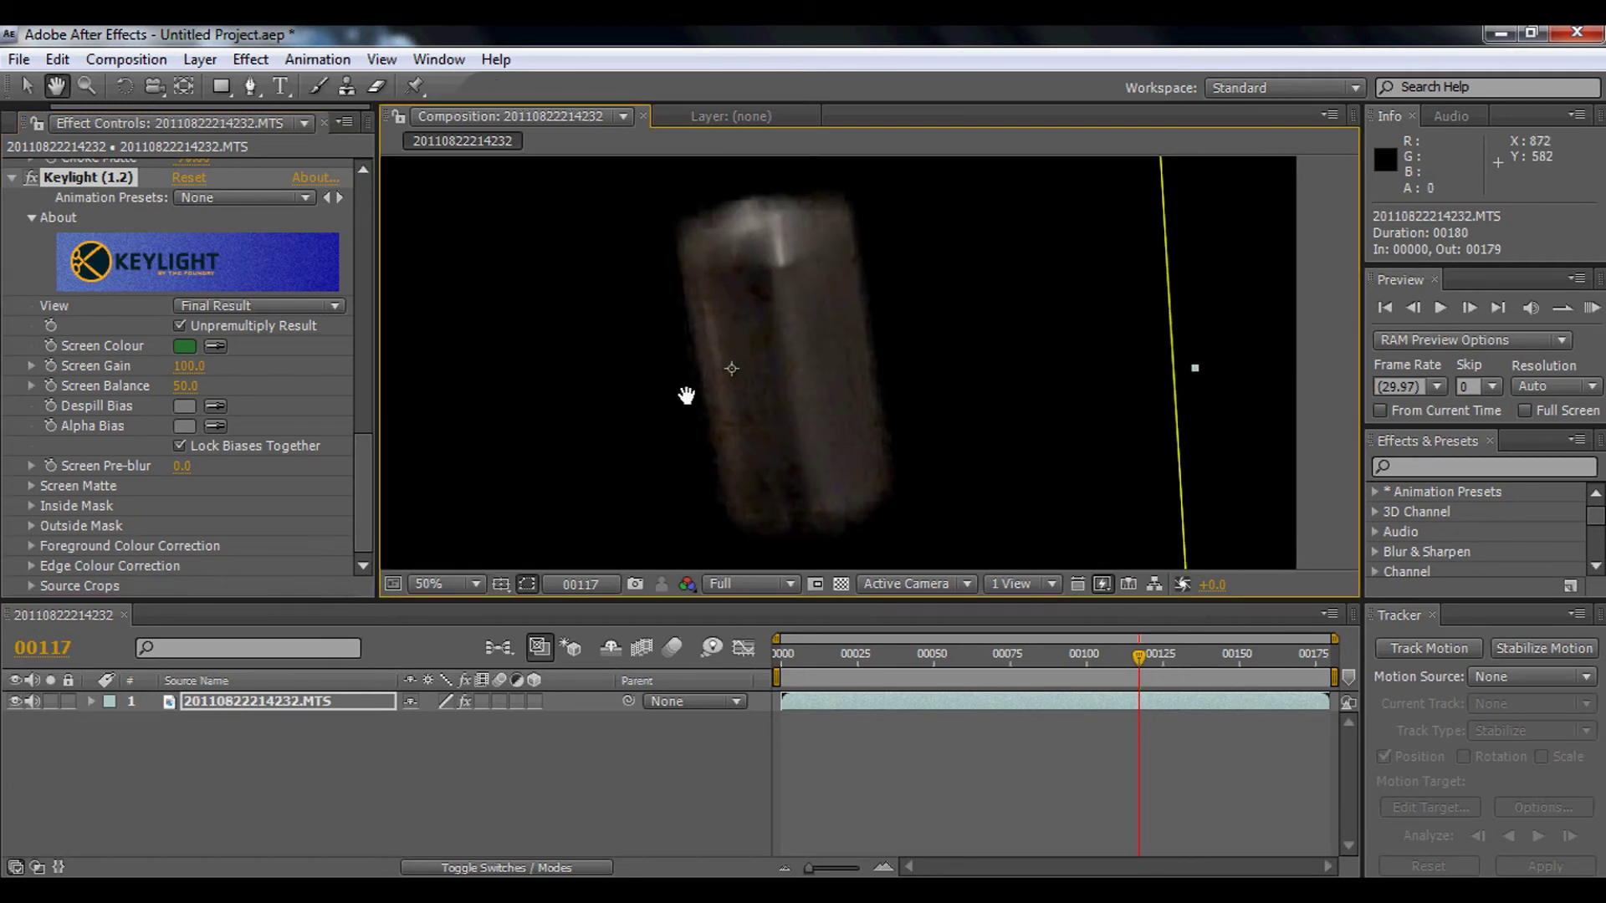
pyautogui.scroll(2, 683, 385)
pyautogui.moveTo(683, 385); pyautogui.dragTo(845, 419)
pyautogui.press('v')
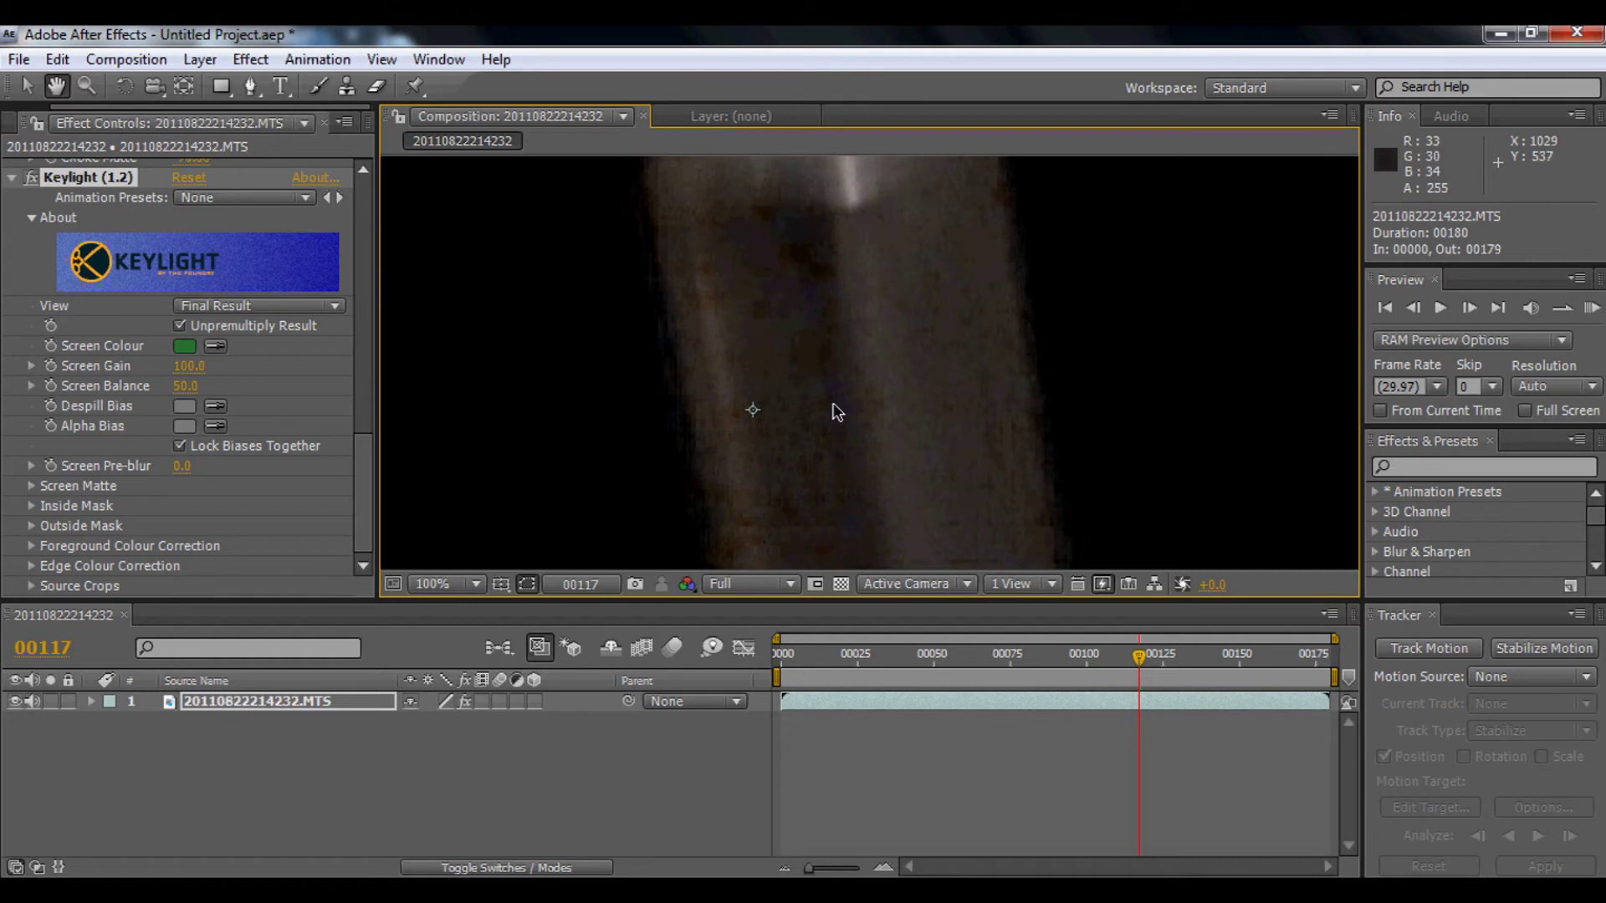
pyautogui.scroll(-2, 816, 406)
pyautogui.scroll(2, 724, 383)
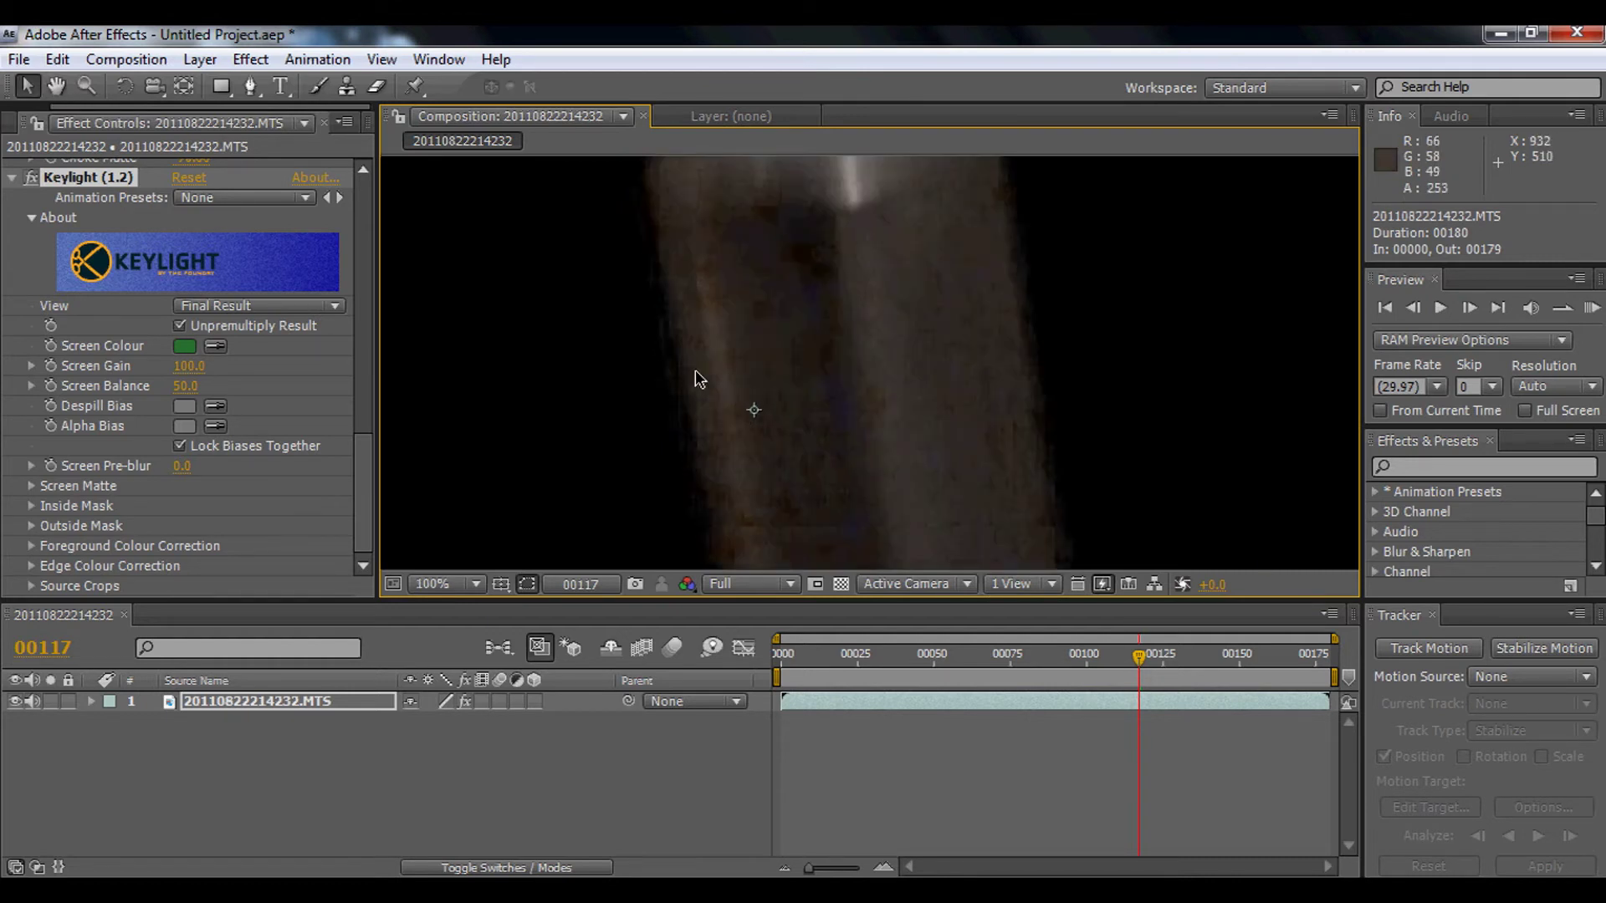
pyautogui.scroll(-2, 679, 388)
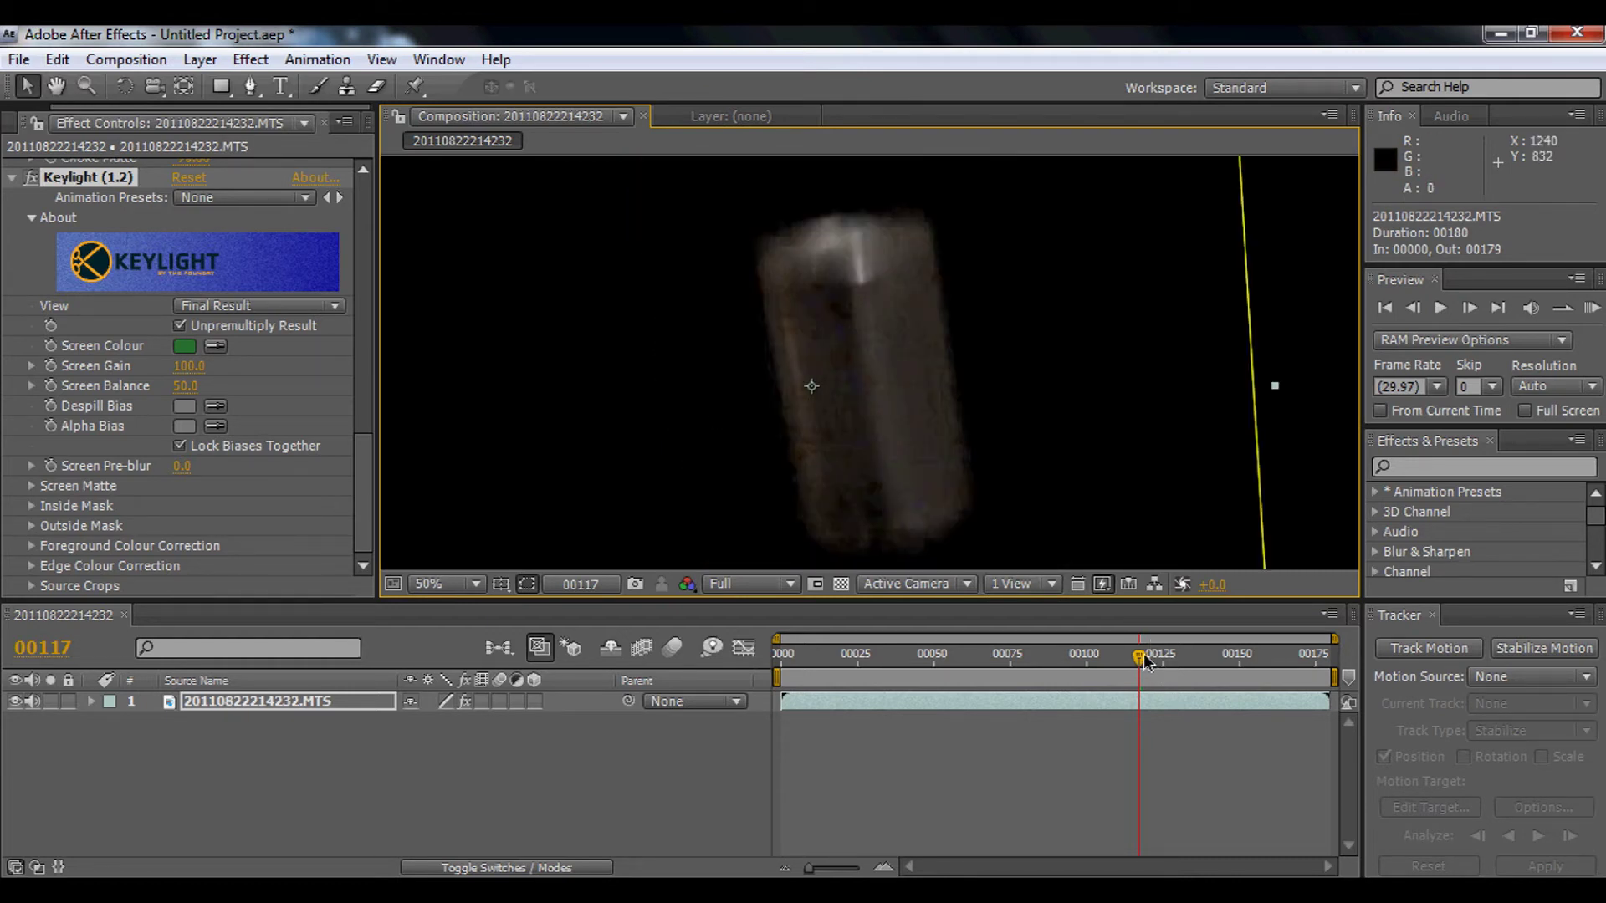
# - Go to frame 112 and set Keylight's Screen Gain to 105
pyautogui.moveTo(1145, 661); pyautogui.dragTo(1114, 660)
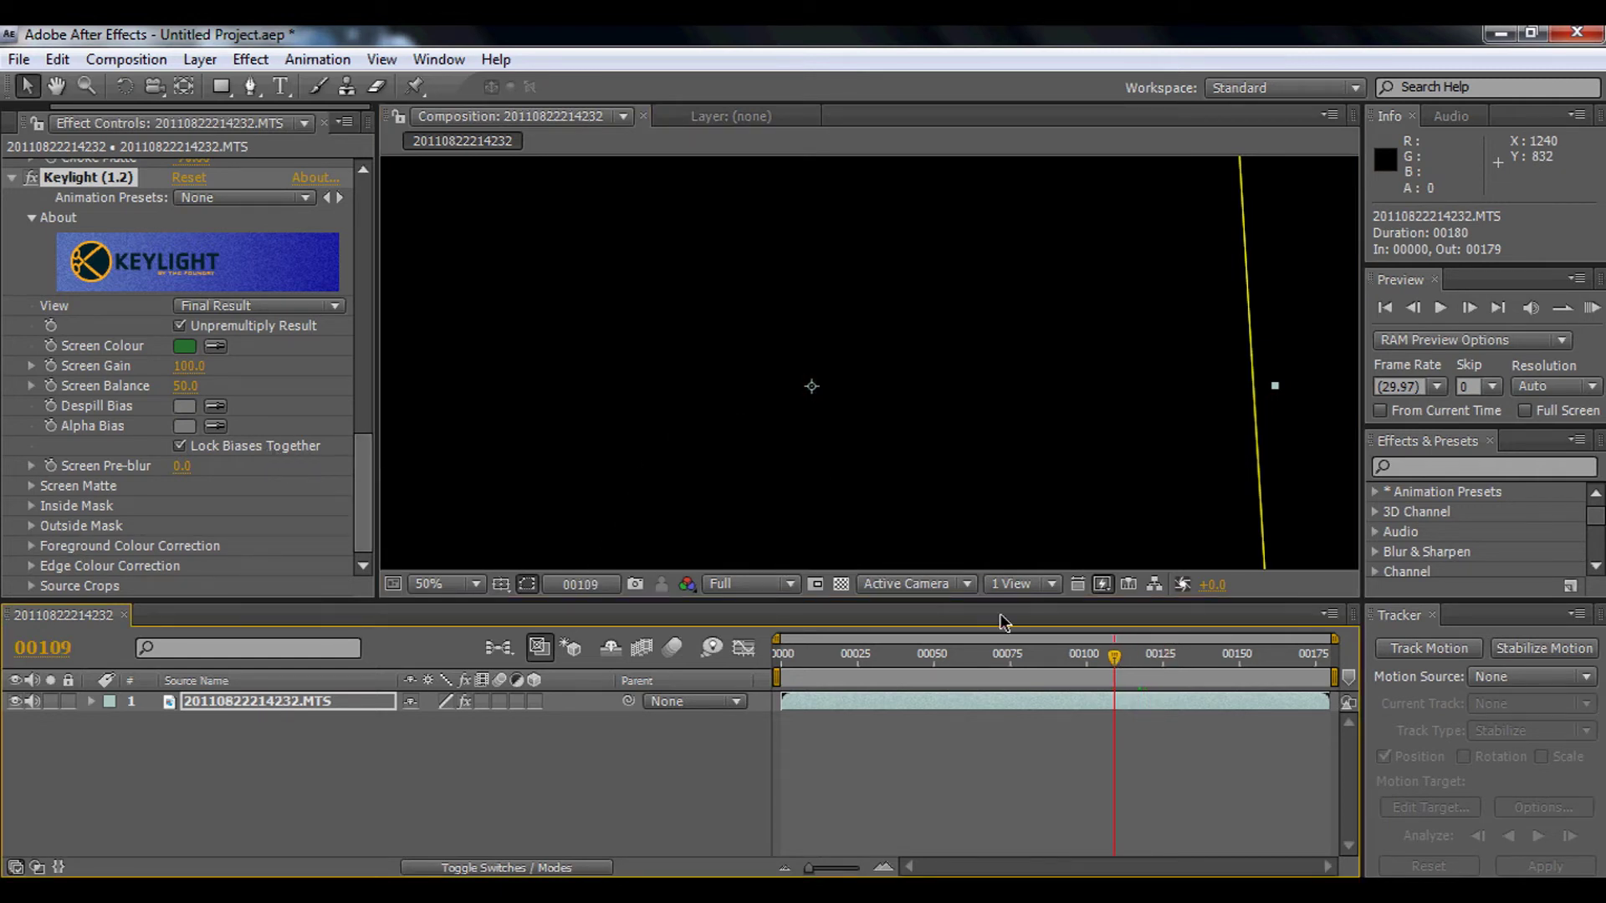
pyautogui.click(1121, 658)
pyautogui.moveTo(1122, 659); pyautogui.dragTo(1126, 659)
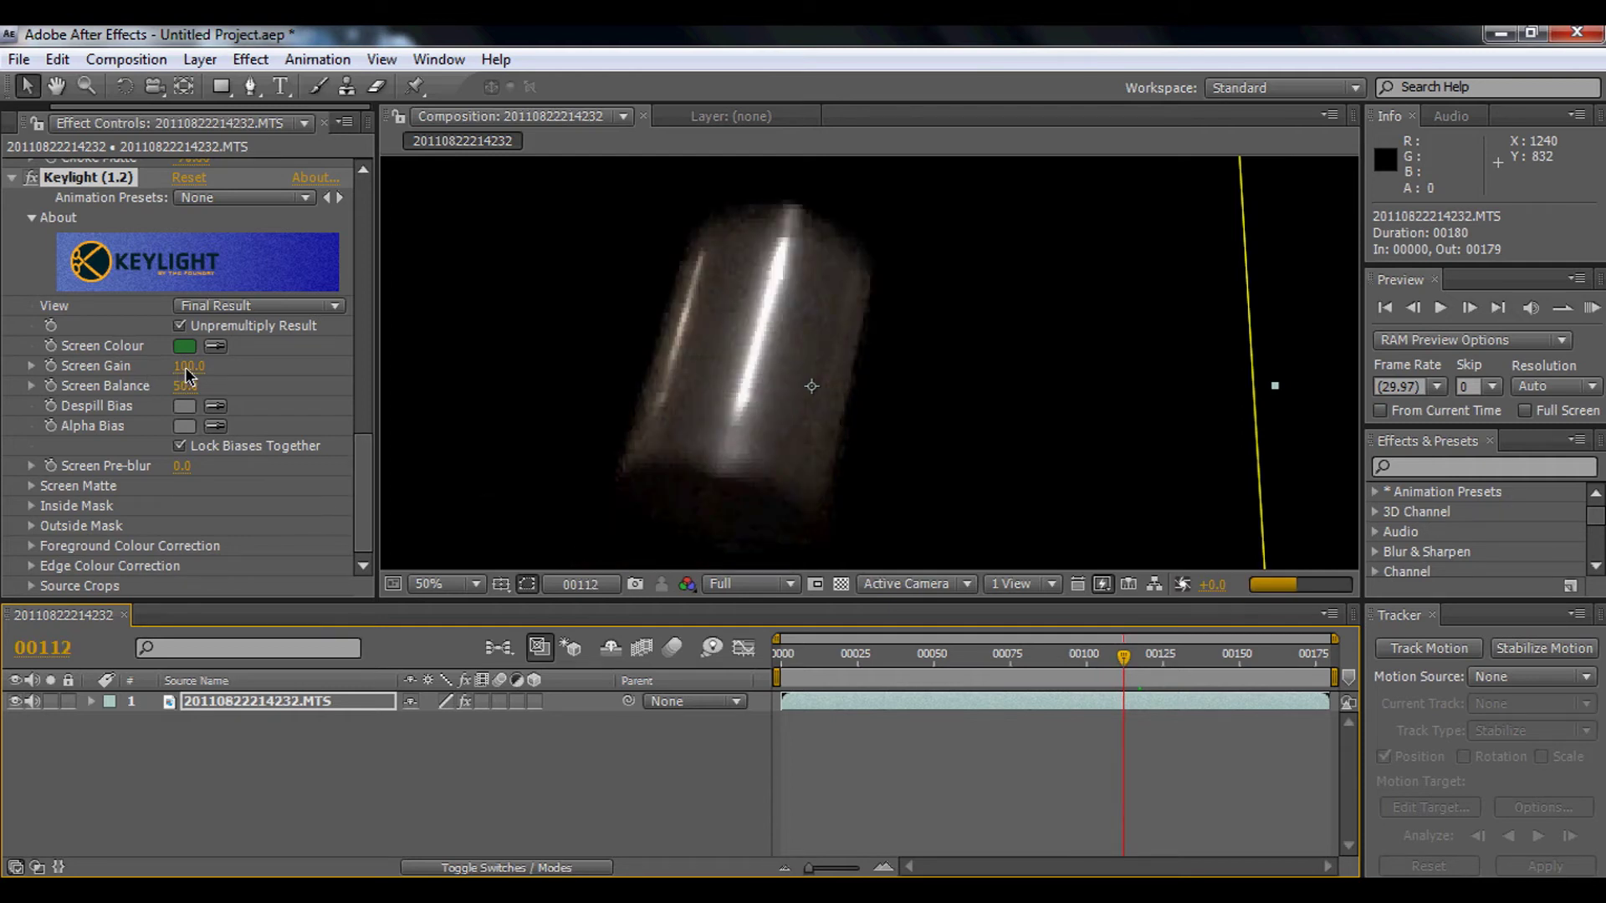
pyautogui.moveTo(188, 366); pyautogui.dragTo(194, 381)
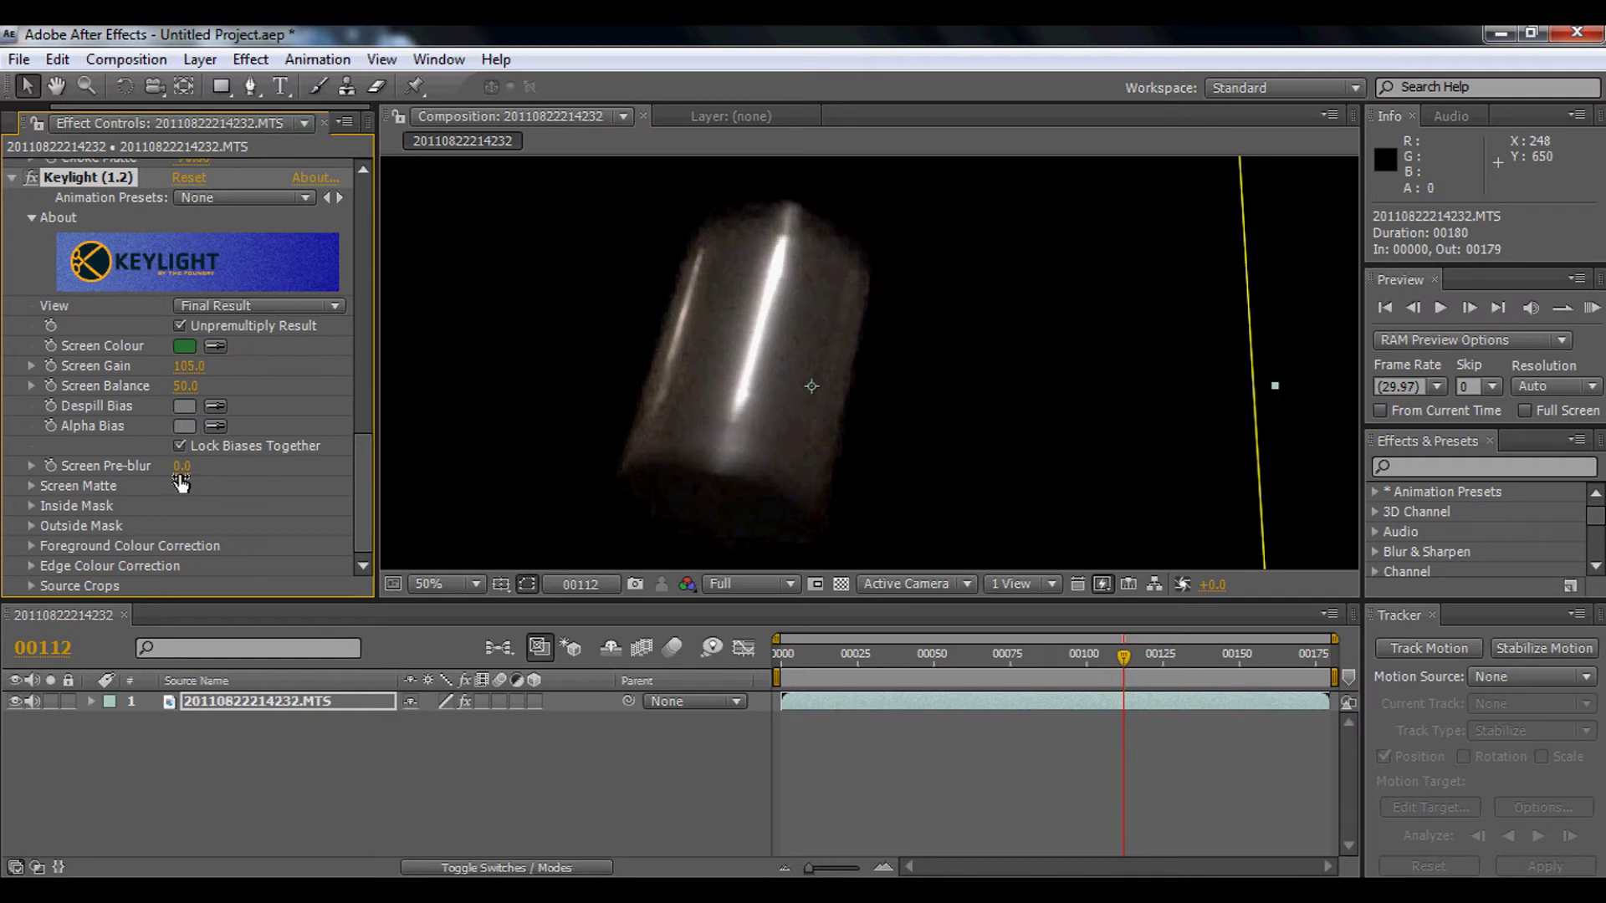
# - Set Keylight's Screen Pre-blur to 1.0 and expand its Screen Matte settings
pyautogui.moveTo(181, 466); pyautogui.dragTo(189, 473)
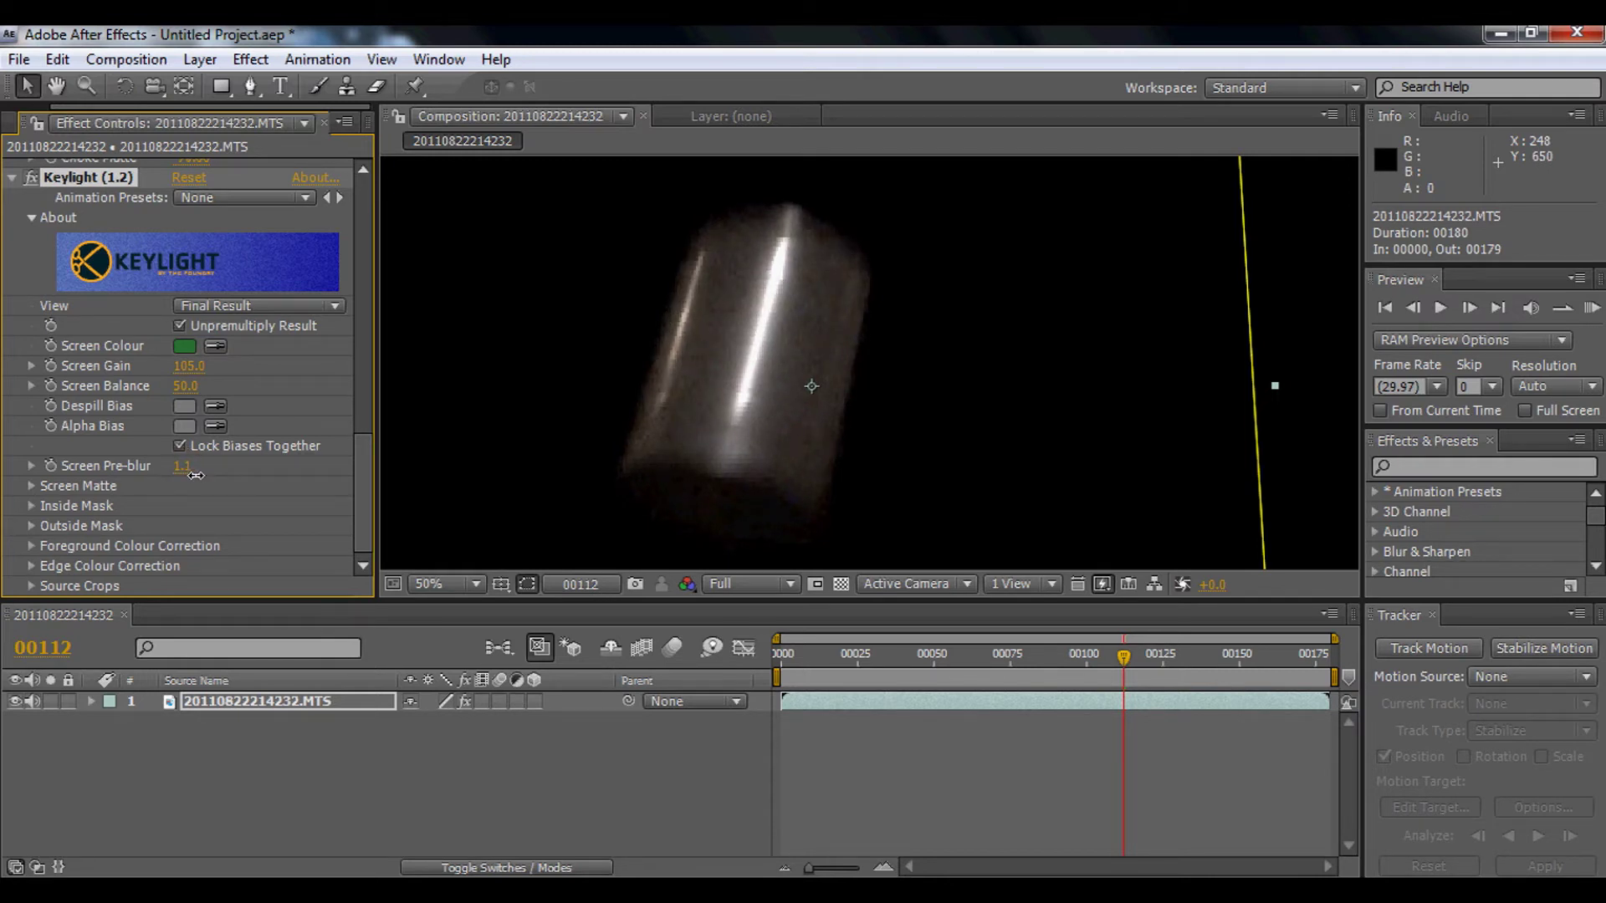
pyautogui.press(',')
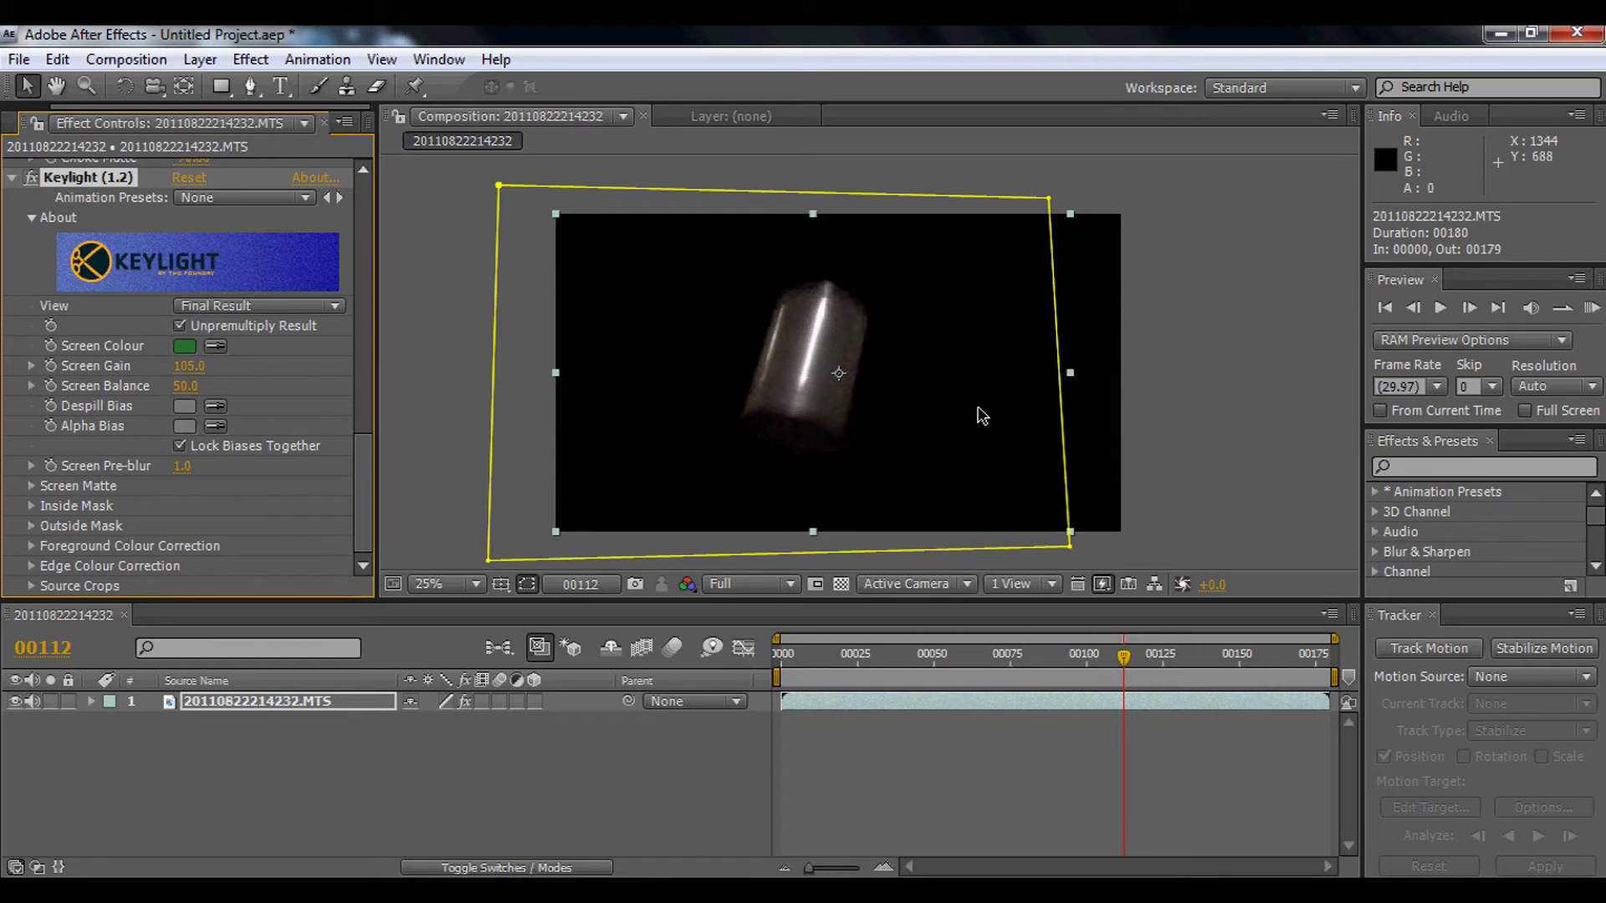
pyautogui.press('.')
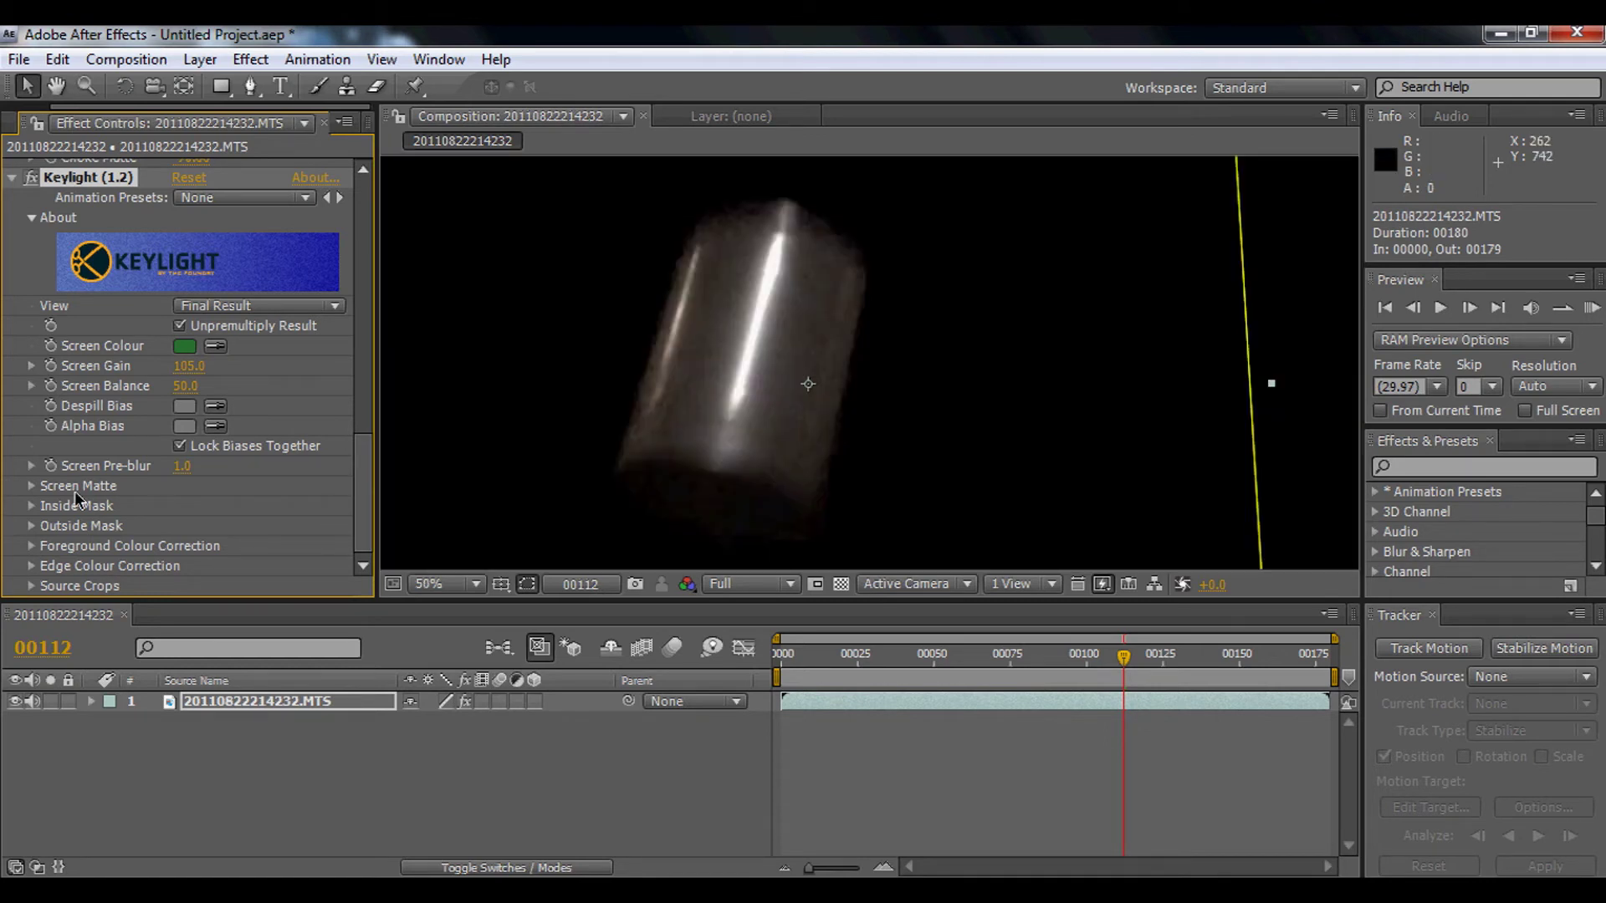
pyautogui.click(31, 486)
pyautogui.scroll(-2, 34, 489)
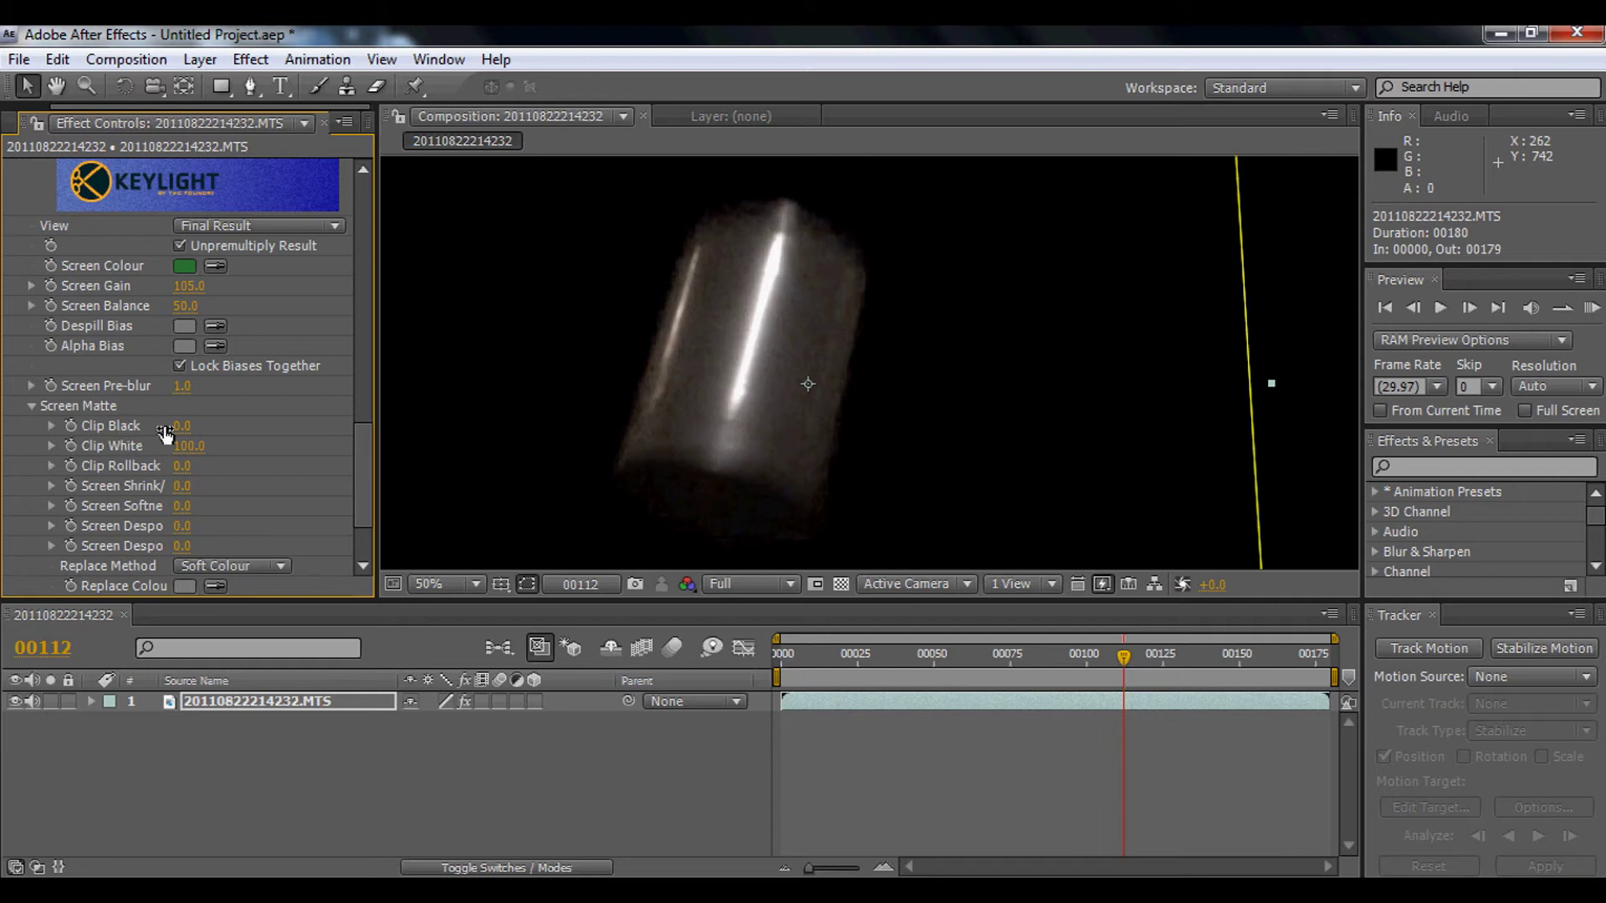
# - Create a white (FFFFFF) solid layer and place it beneath the footage layer as a background
pyautogui.rightClick(276, 799)
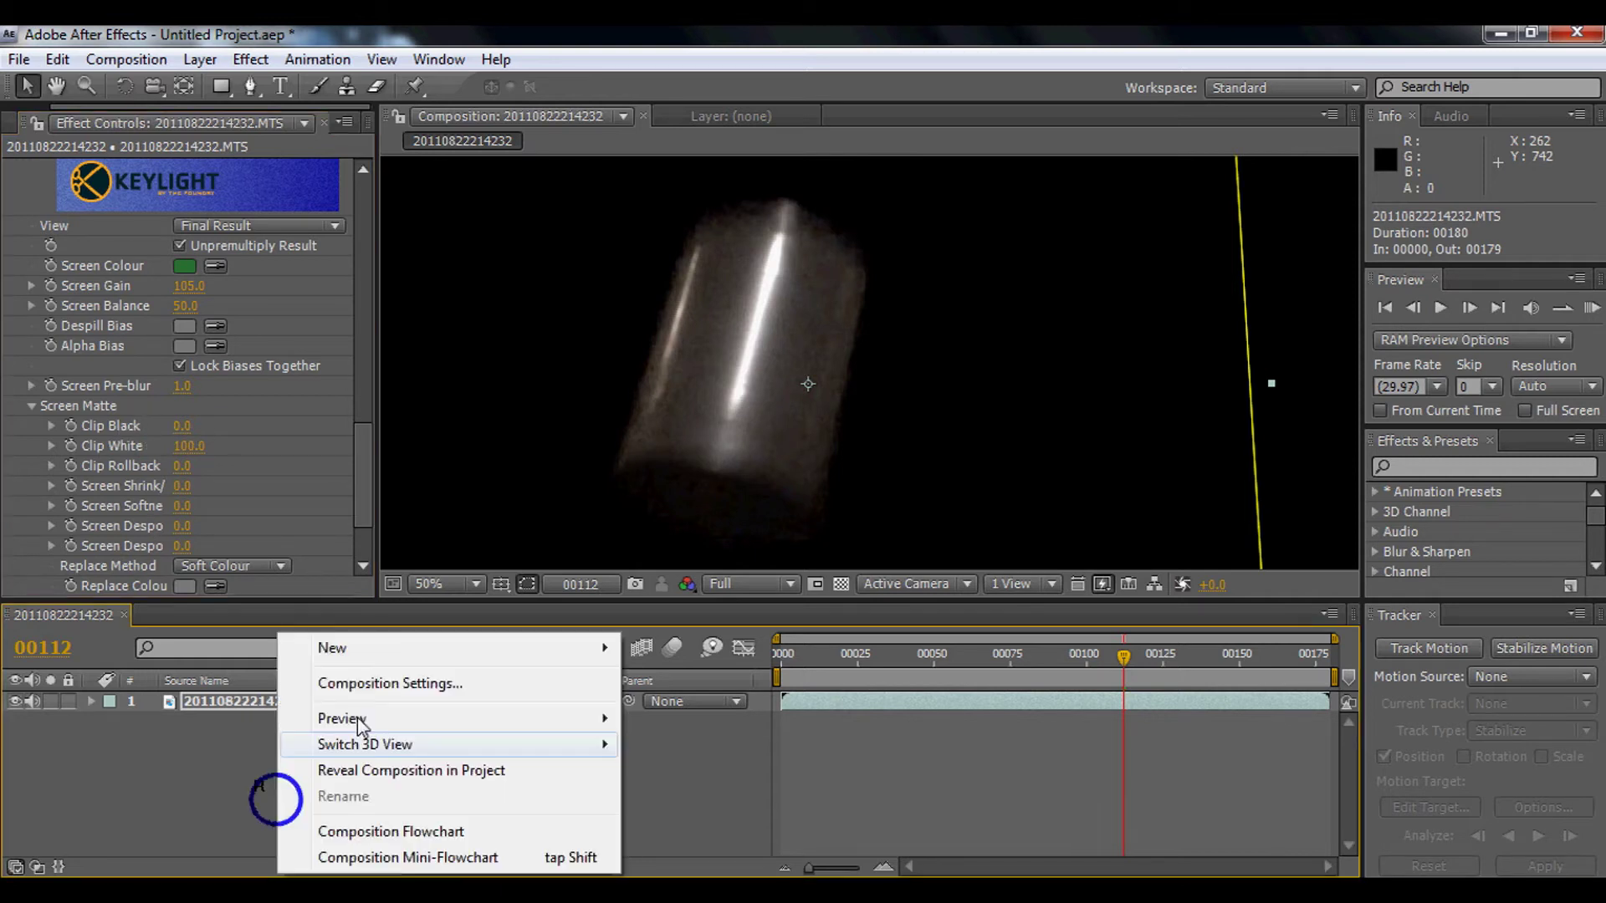
pyautogui.moveTo(524, 655)
pyautogui.click(676, 709)
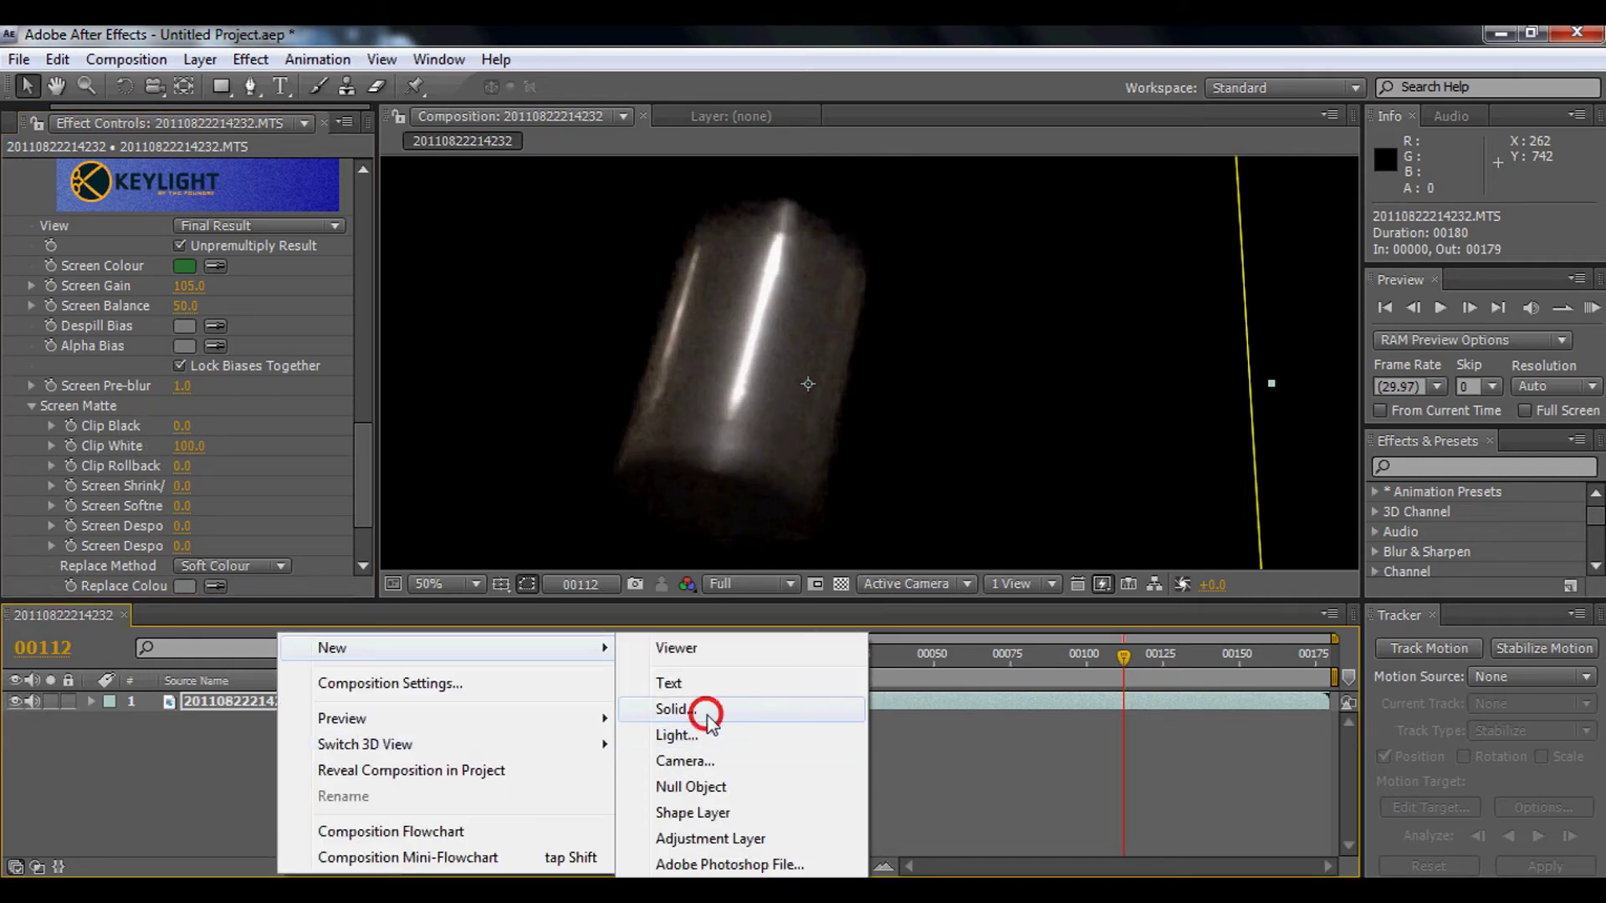
pyautogui.click(789, 592)
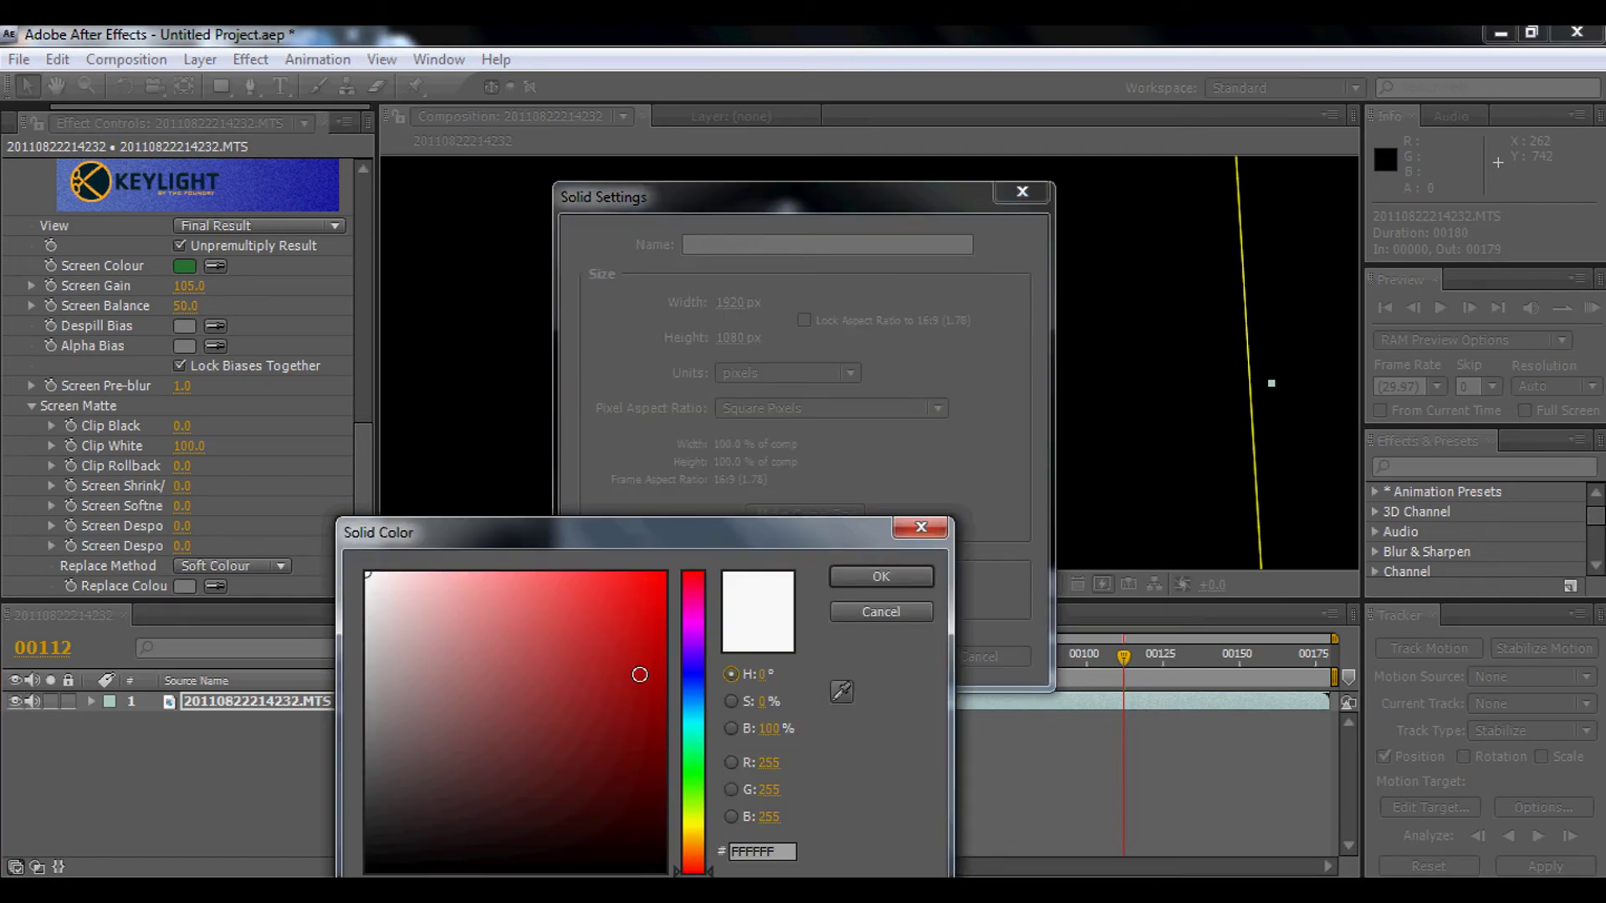
pyautogui.click(880, 576)
pyautogui.click(864, 653)
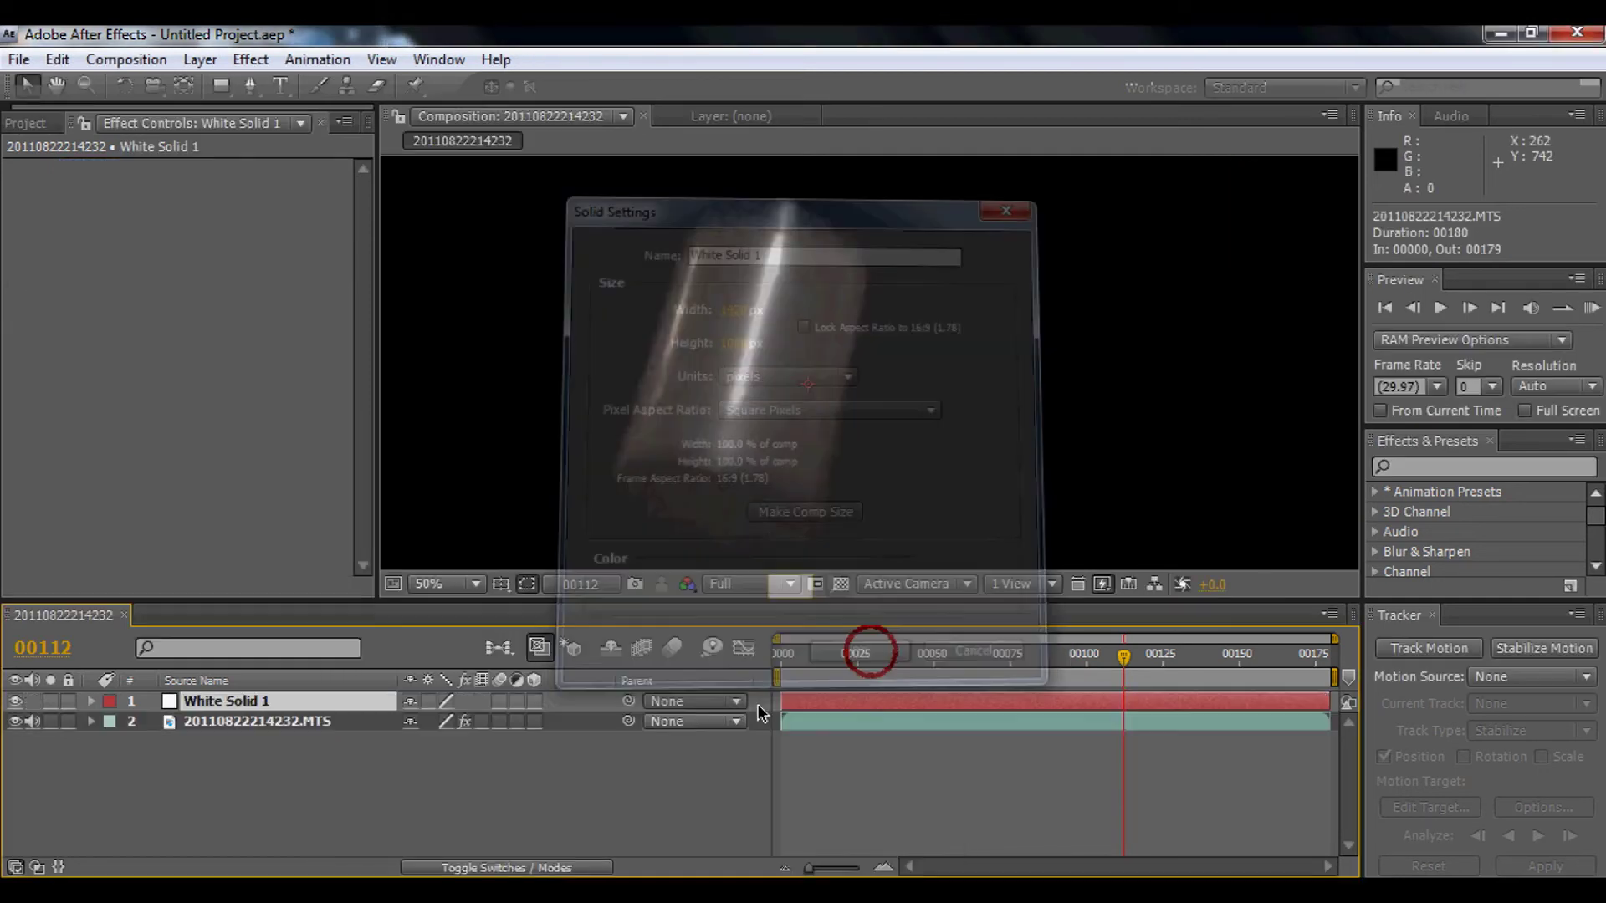
pyautogui.moveTo(316, 706); pyautogui.dragTo(323, 742)
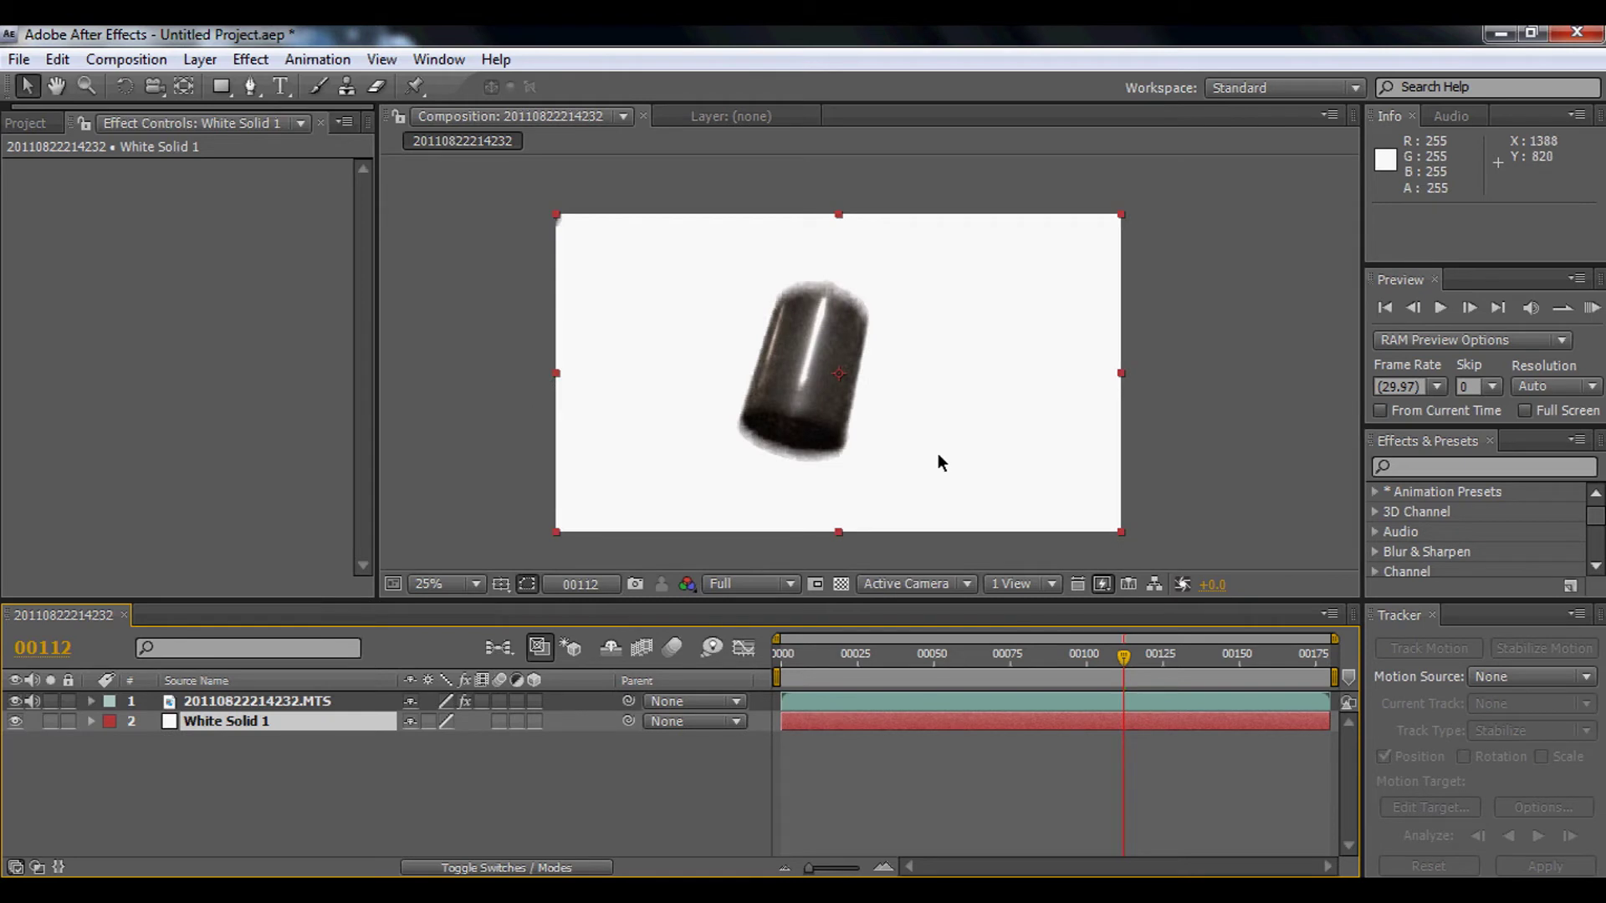
# - Set the footage layer's Keylight Screen Matte values to Clip Black 20 and Clip White 90
pyautogui.click(276, 703)
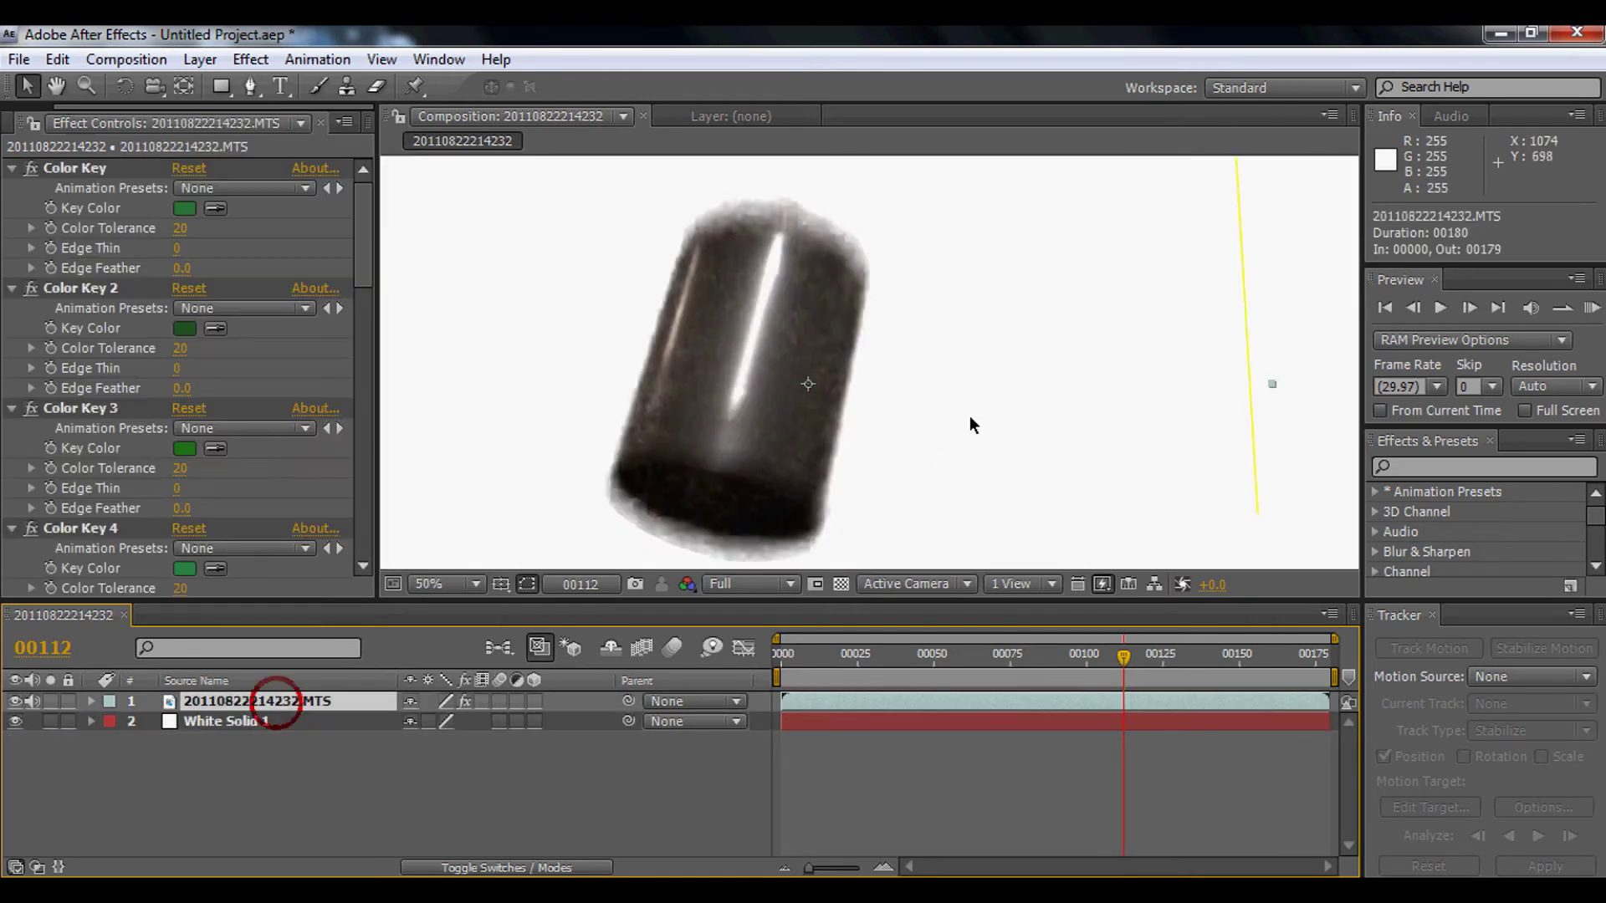
pyautogui.moveTo(378, 268); pyautogui.dragTo(368, 536)
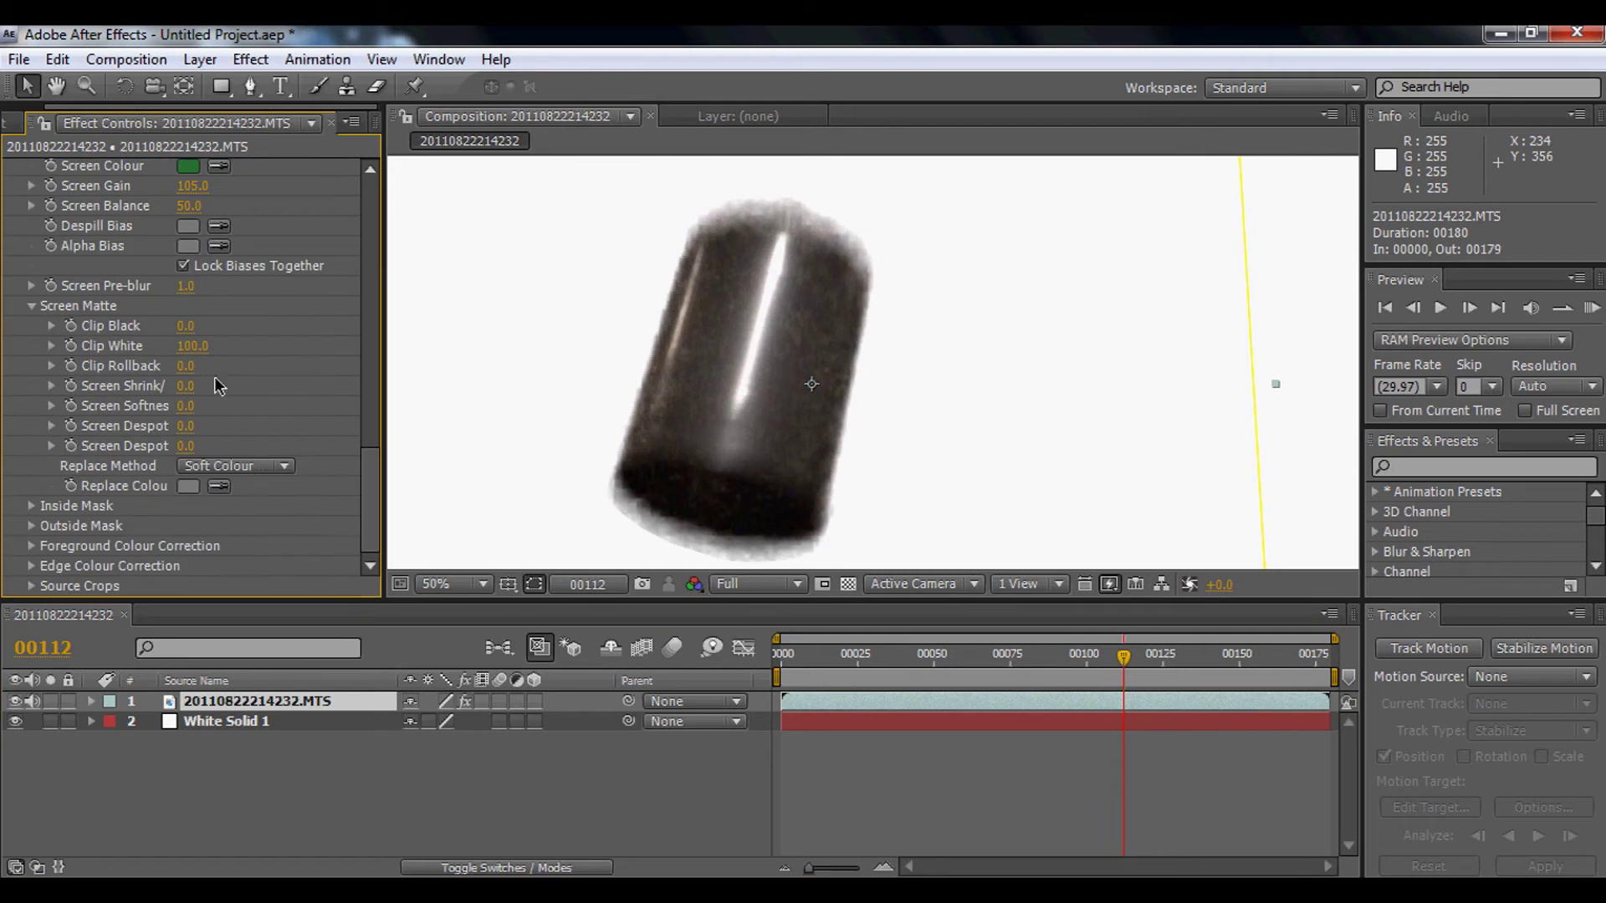
pyautogui.moveTo(184, 332); pyautogui.dragTo(261, 360)
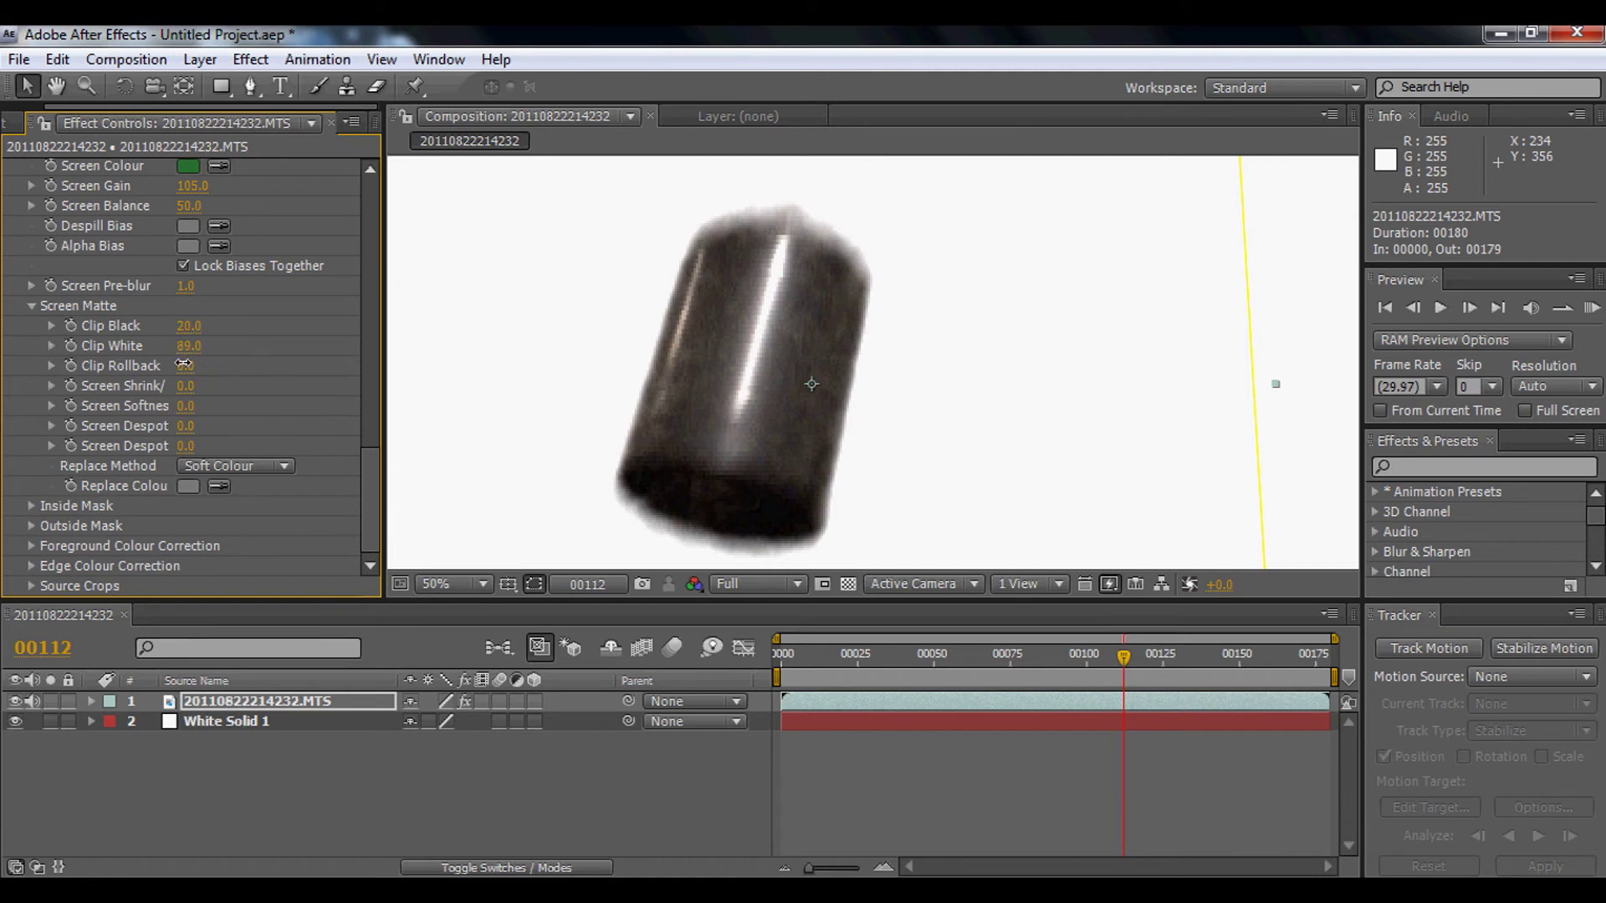
pyautogui.moveTo(182, 365); pyautogui.dragTo(254, 375)
pyautogui.moveTo(362, 381); pyautogui.dragTo(432, 386)
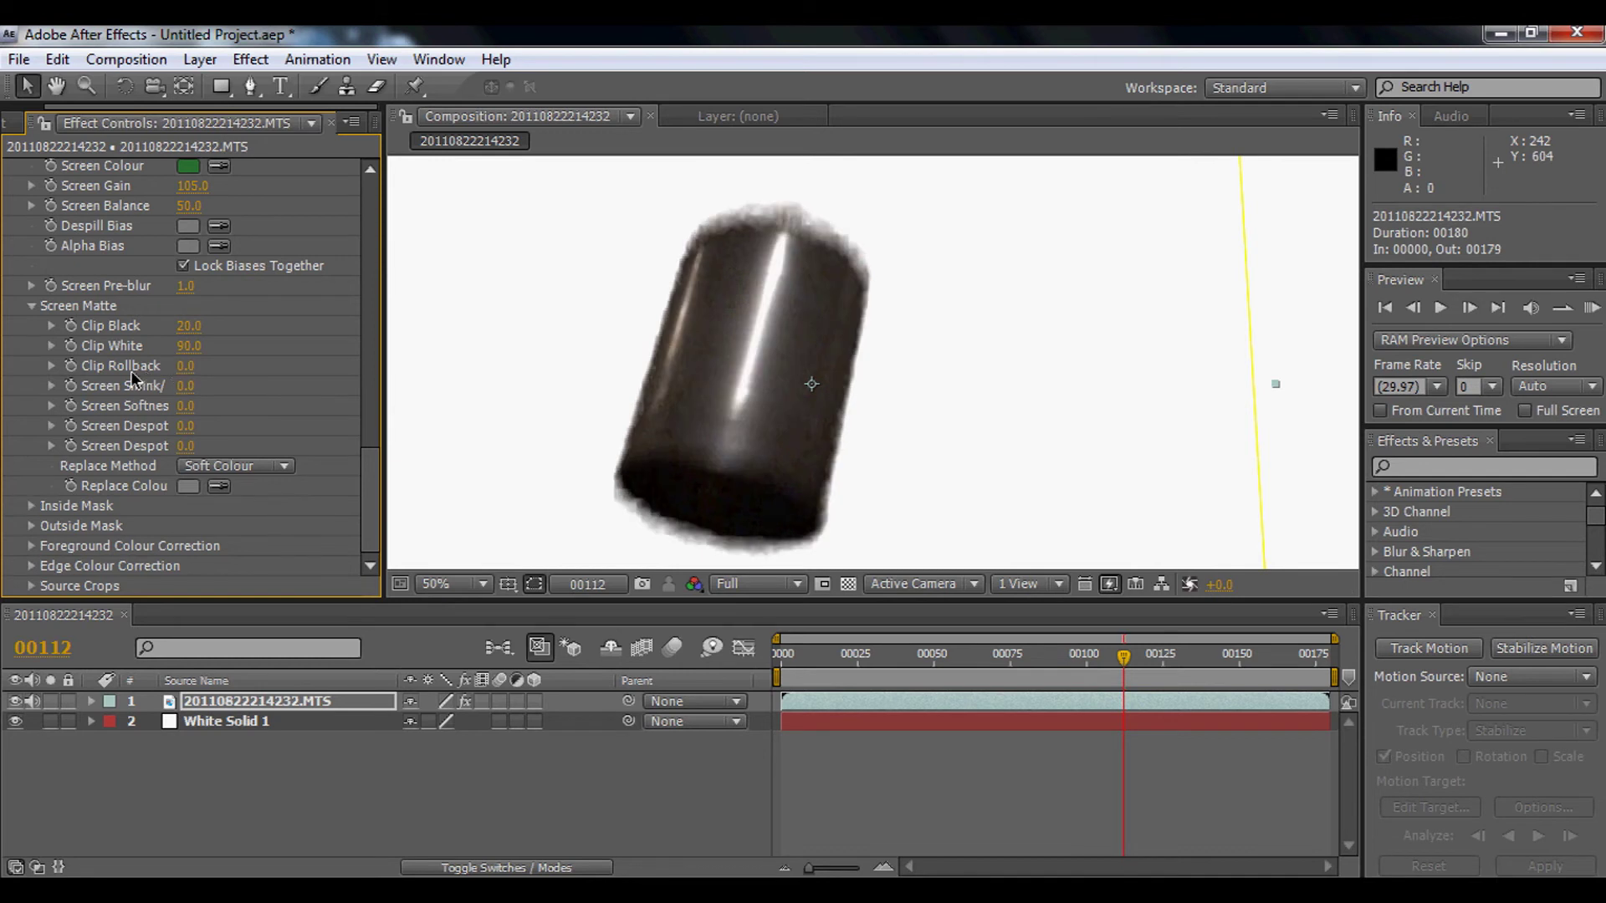
# - Try raising Clip Rollback in Keylight's Screen Matte and return it to 0
pyautogui.click(188, 368)
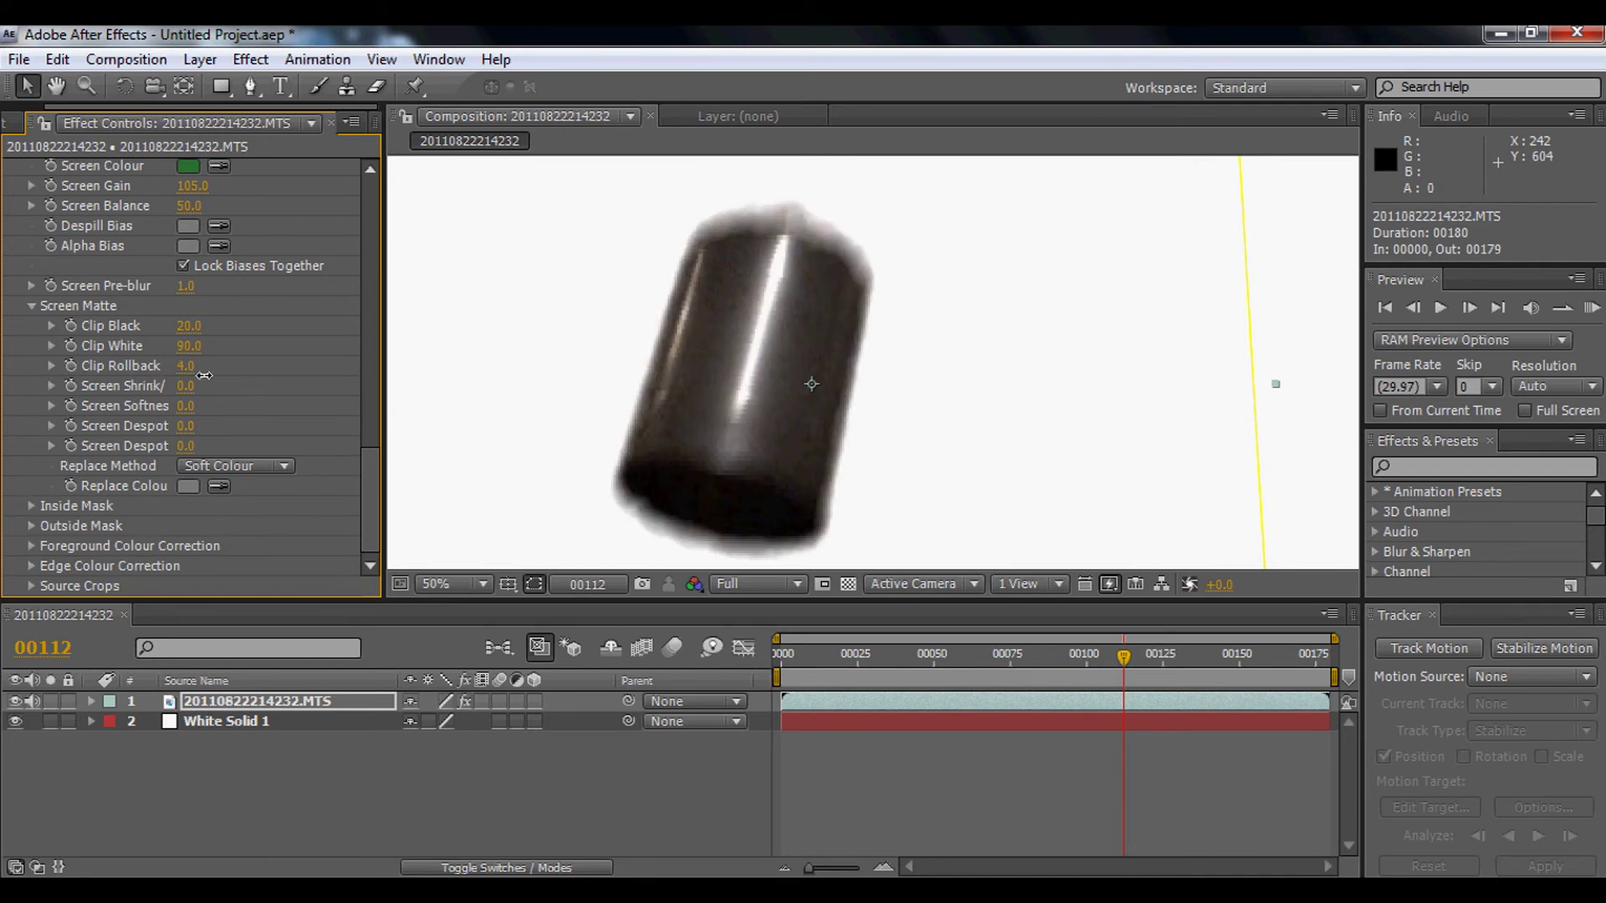
pyautogui.moveTo(167, 380); pyautogui.dragTo(239, 384)
pyautogui.moveTo(5, 369); pyautogui.dragTo(25, 376)
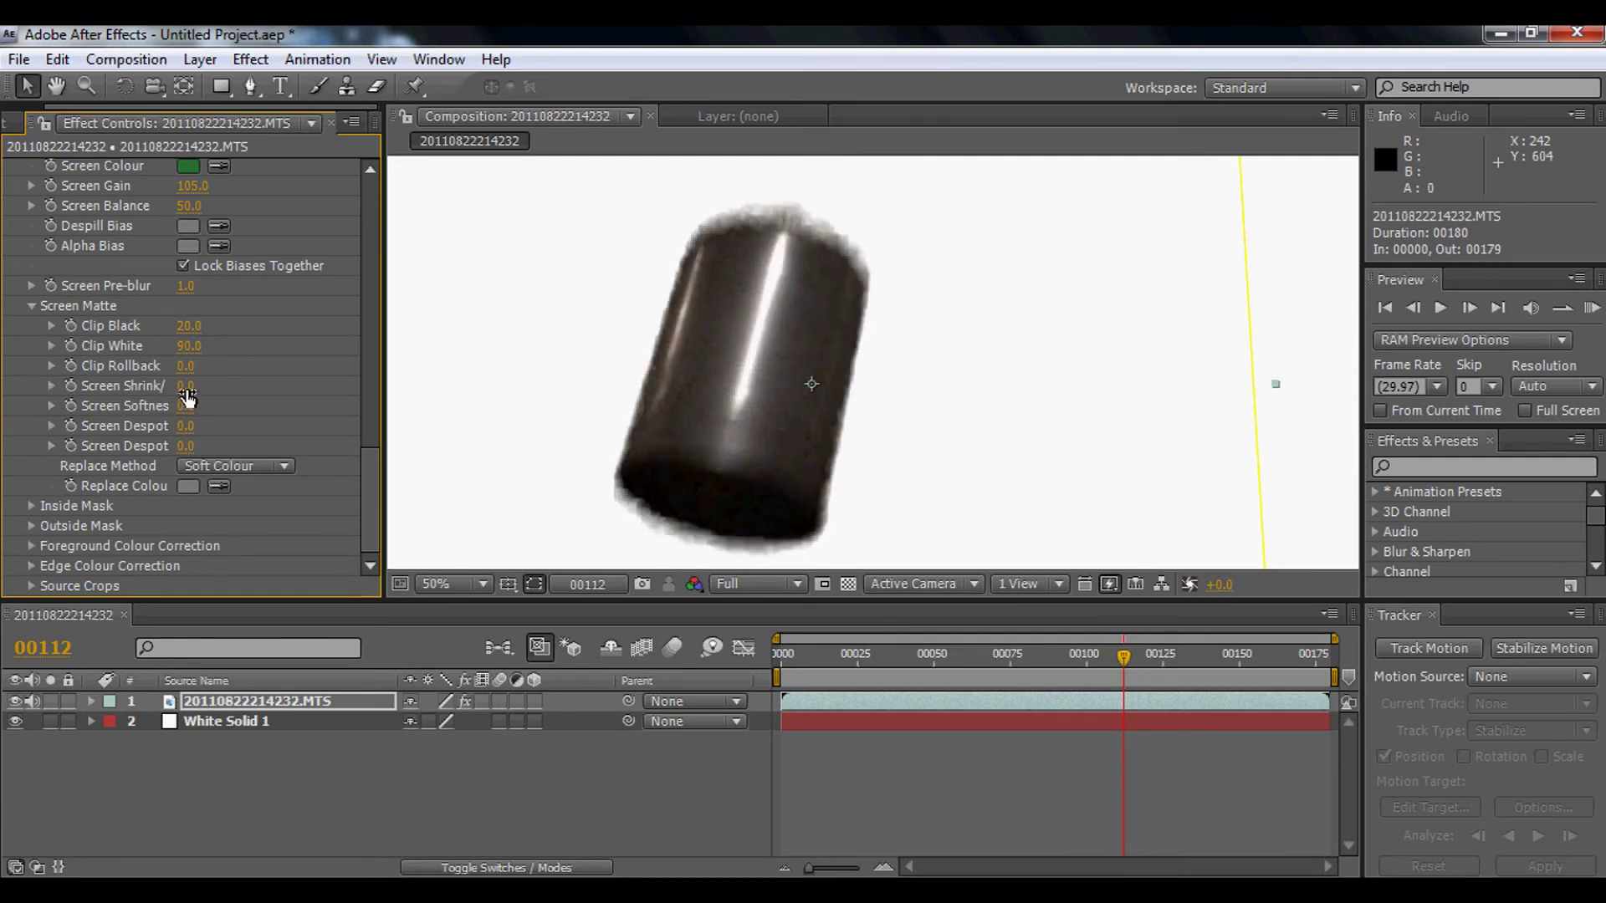
# - Set Keylight's Screen Shrink/Grow to 5.8 and check the can's edges at full view and up close
pyautogui.moveTo(200, 392); pyautogui.dragTo(452, 387)
pyautogui.moveTo(333, 390); pyautogui.dragTo(285, 418)
pyautogui.press(',')
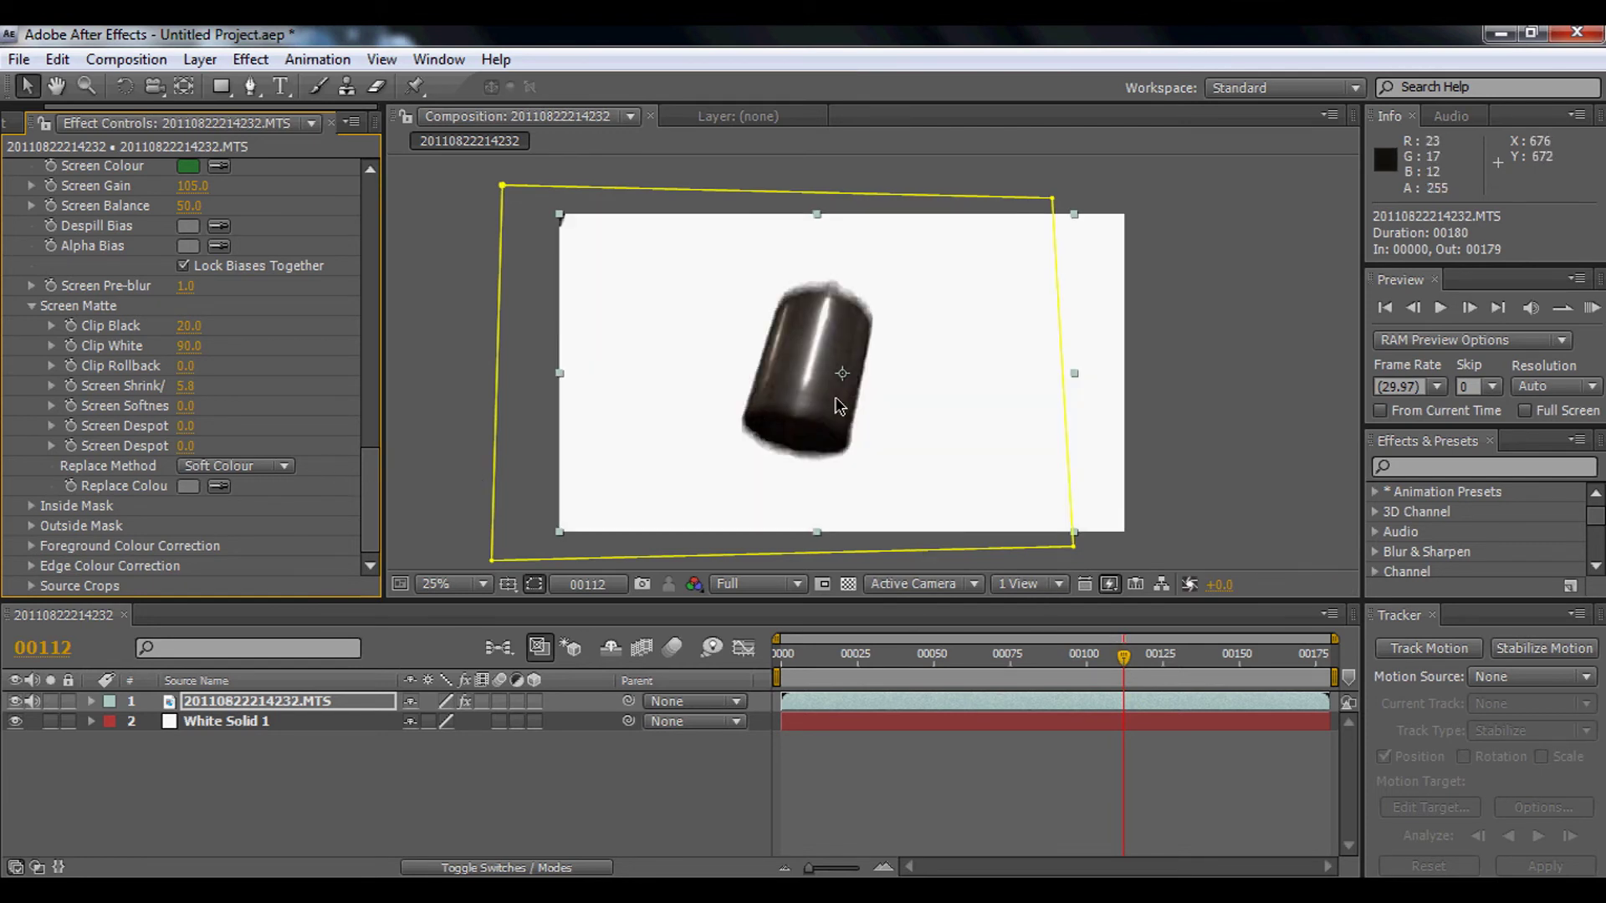
pyautogui.press('.')
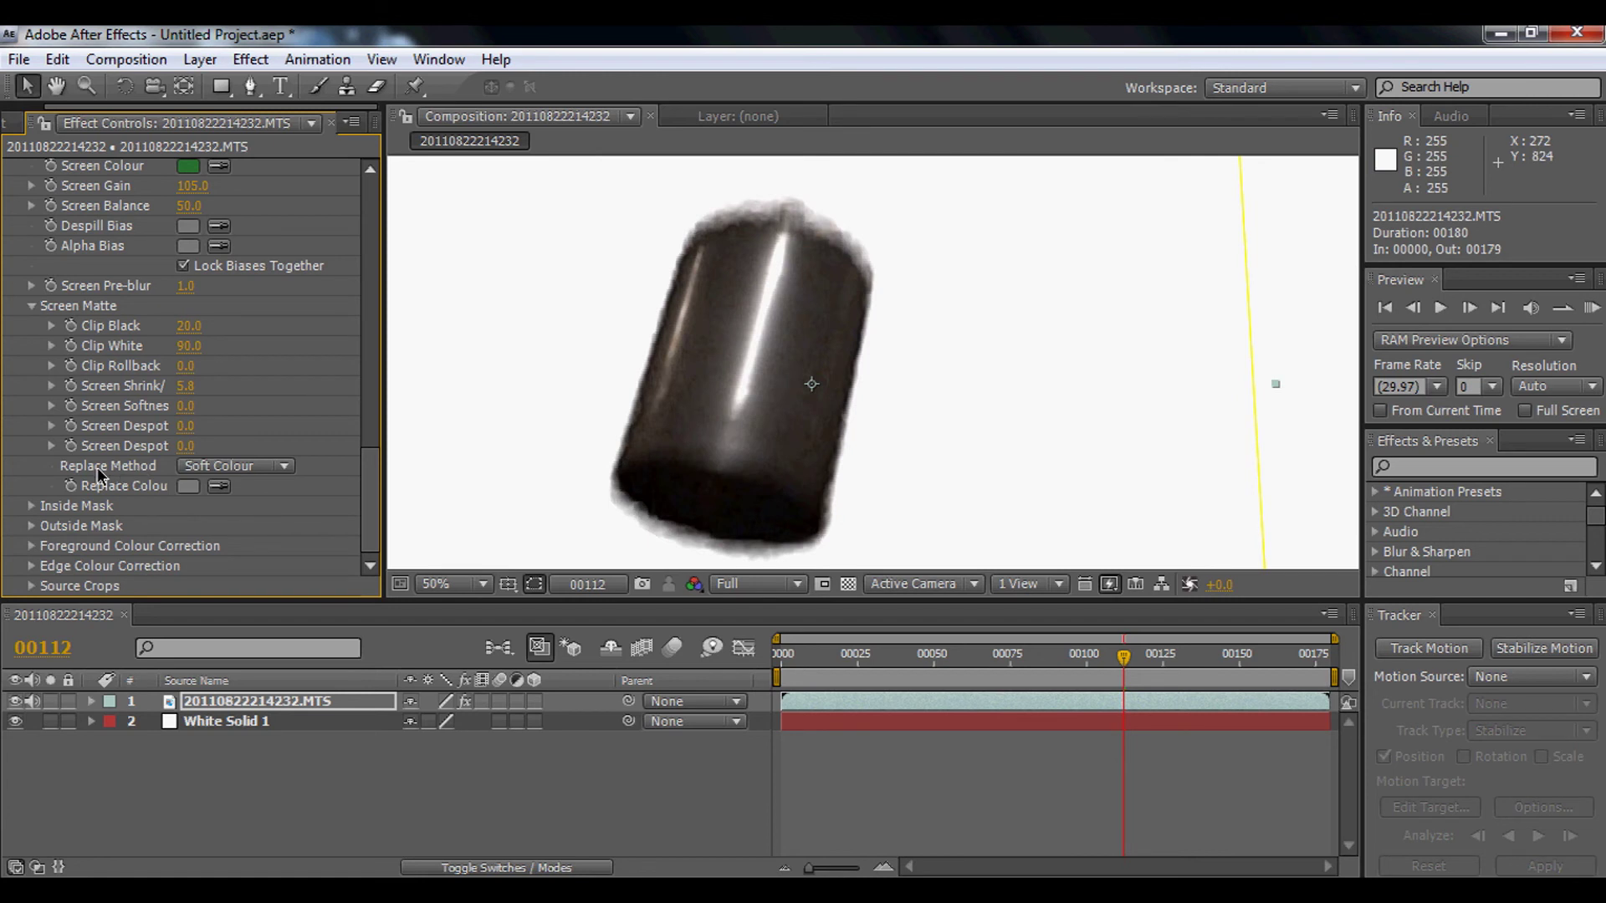
# - Change Keylight's Replace Method to Hard Colour and view the whole composition
pyautogui.click(226, 468)
pyautogui.click(239, 445)
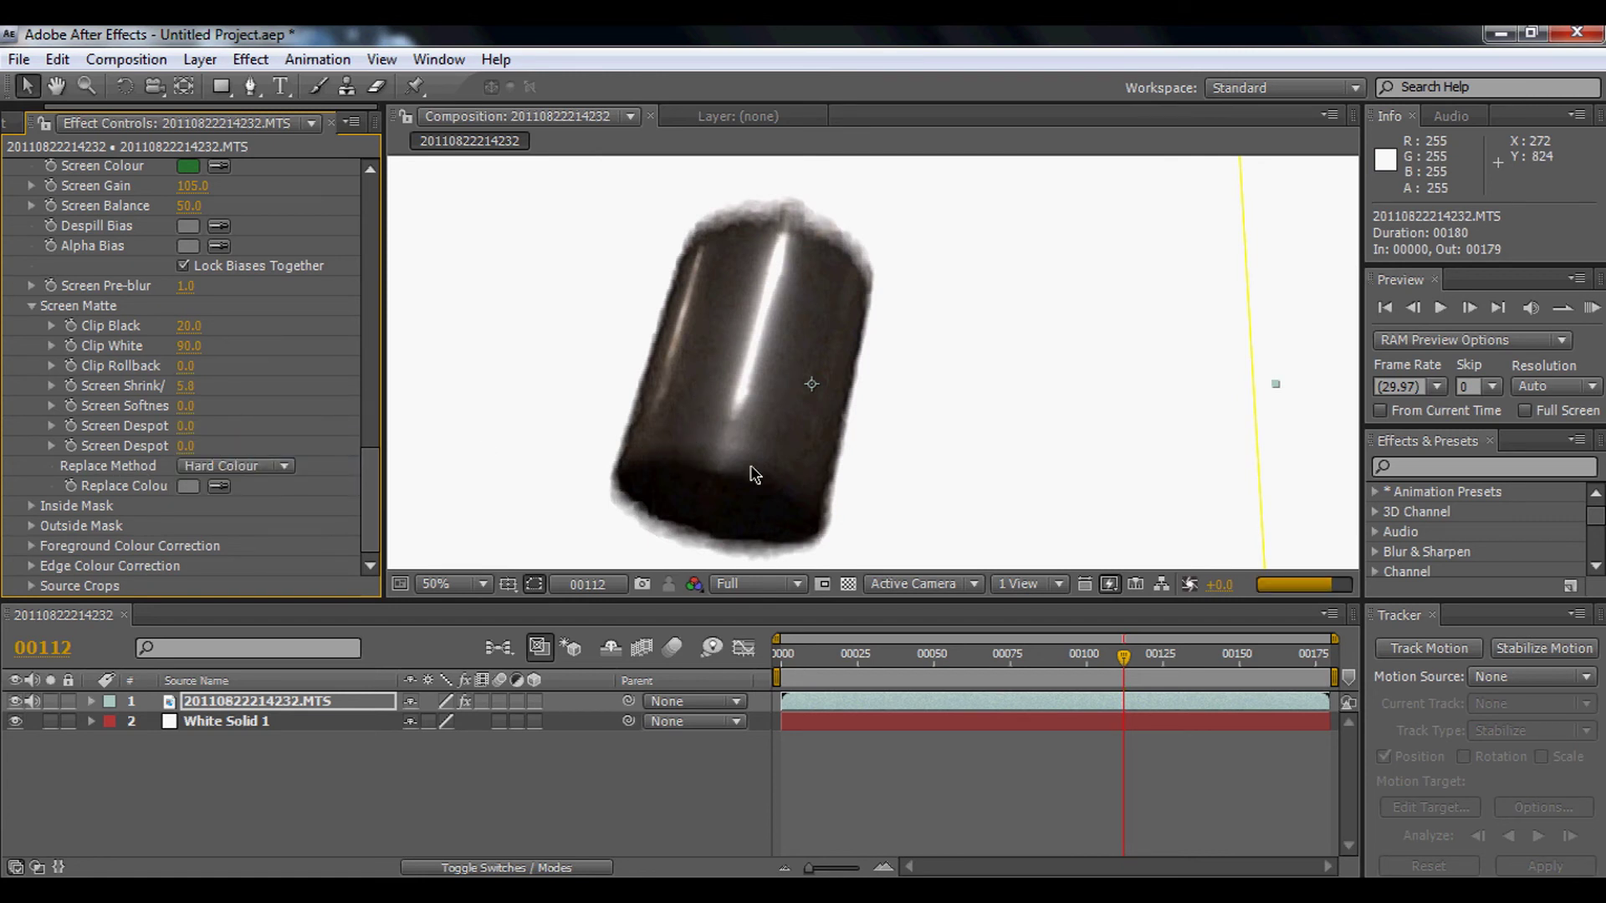
pyautogui.press(',')
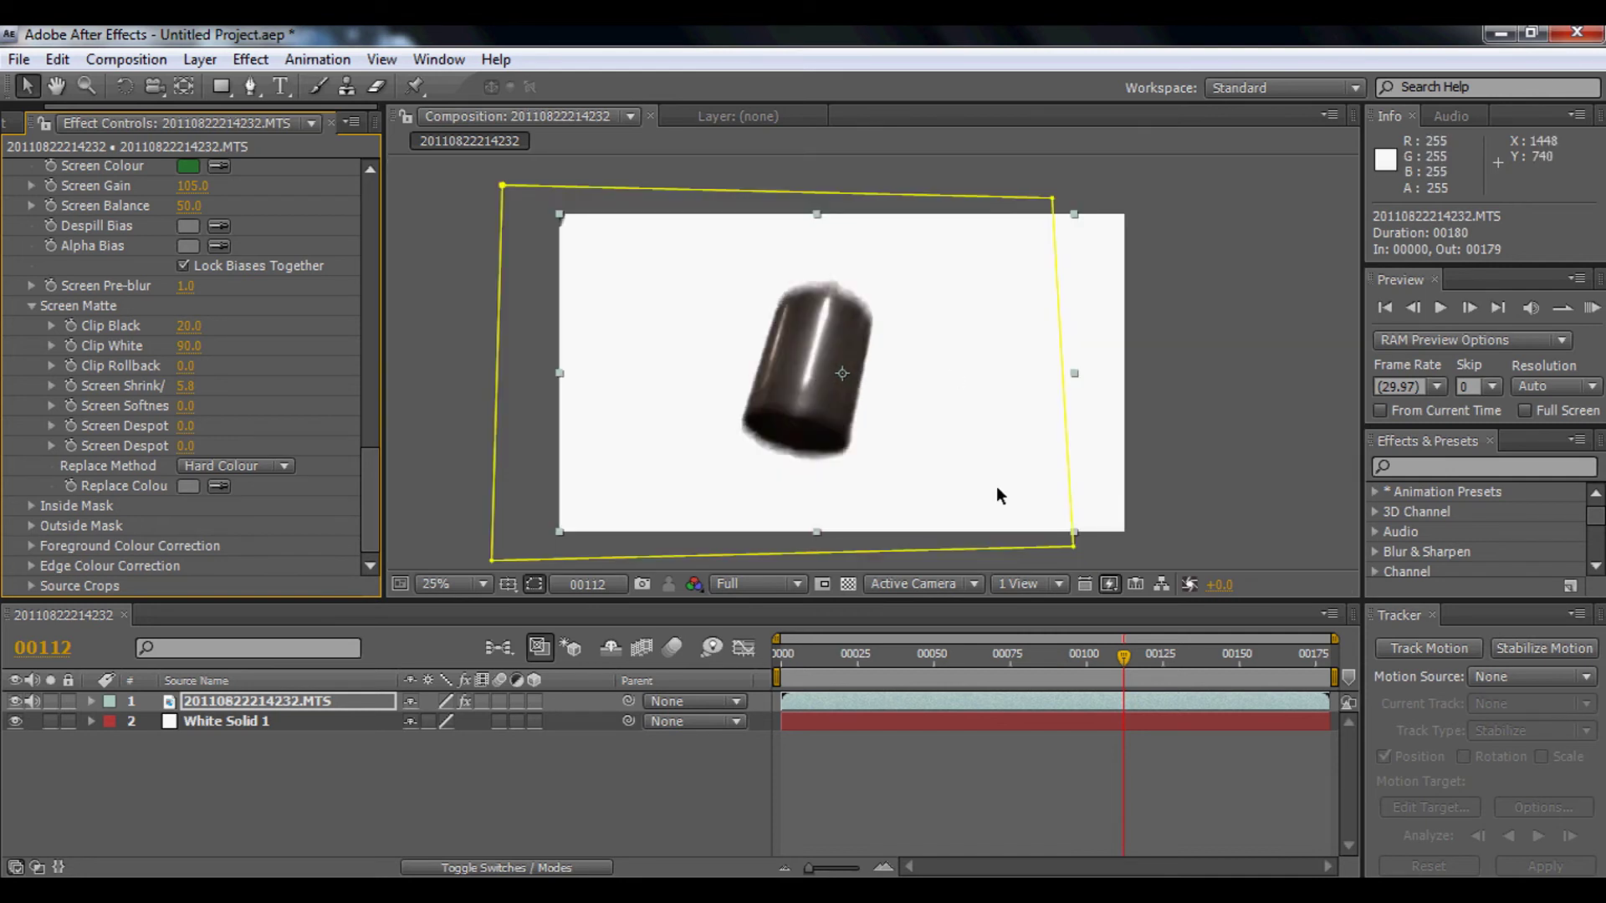
# - Go to frame 54 and bring the can entering the frame into close view to check its keyed edges
pyautogui.moveTo(1123, 663); pyautogui.dragTo(916, 665)
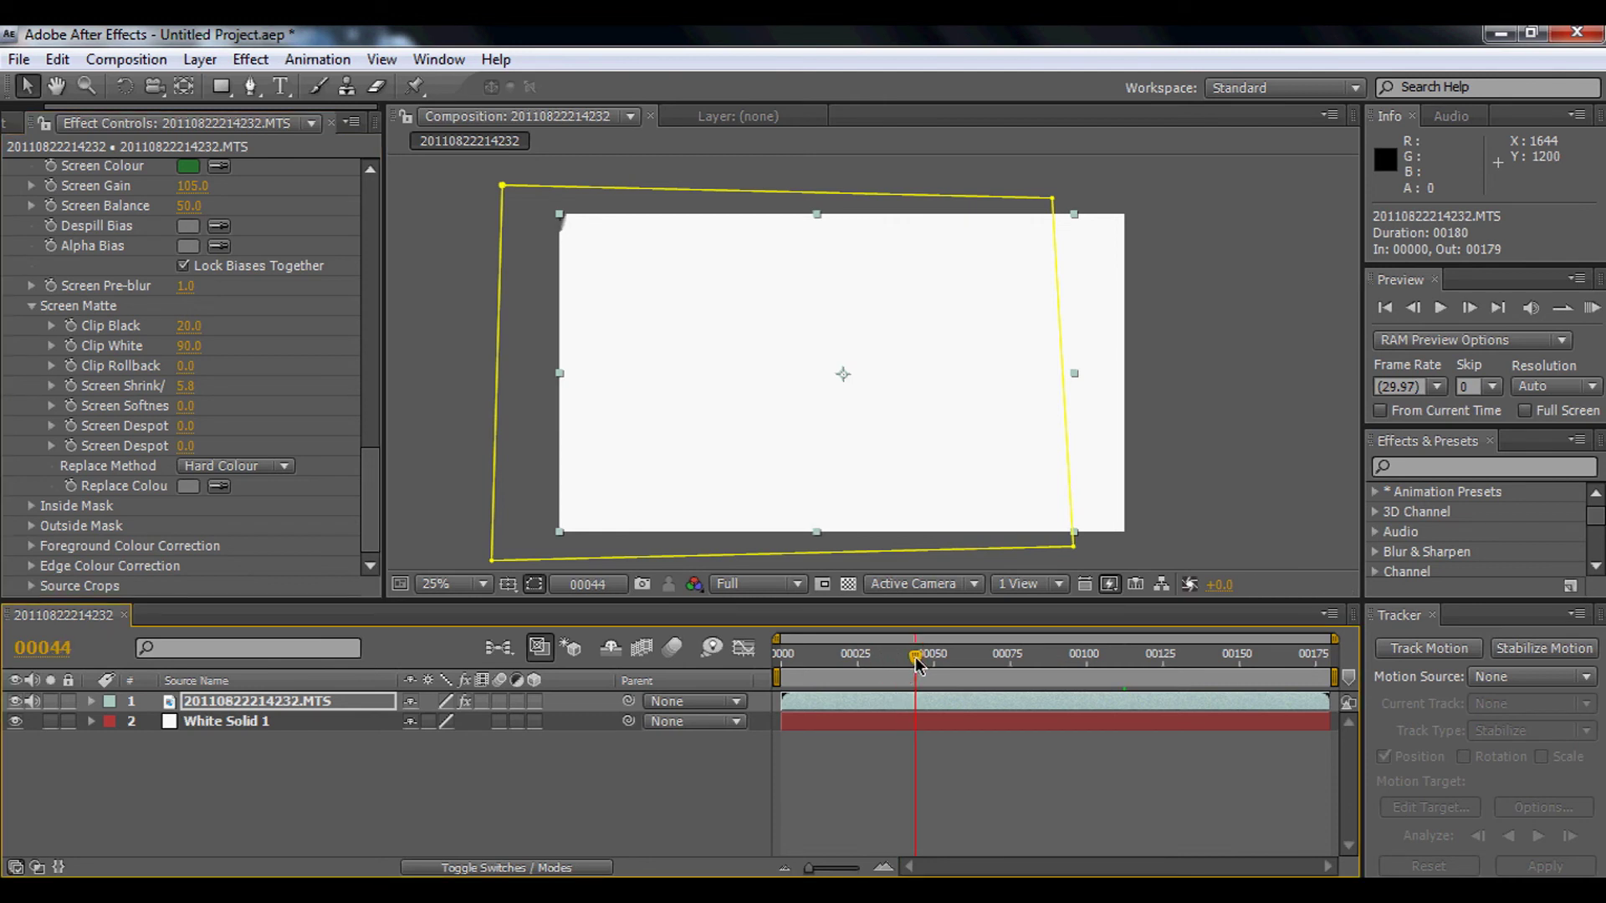
pyautogui.click(930, 665)
pyautogui.moveTo(931, 658); pyautogui.dragTo(951, 667)
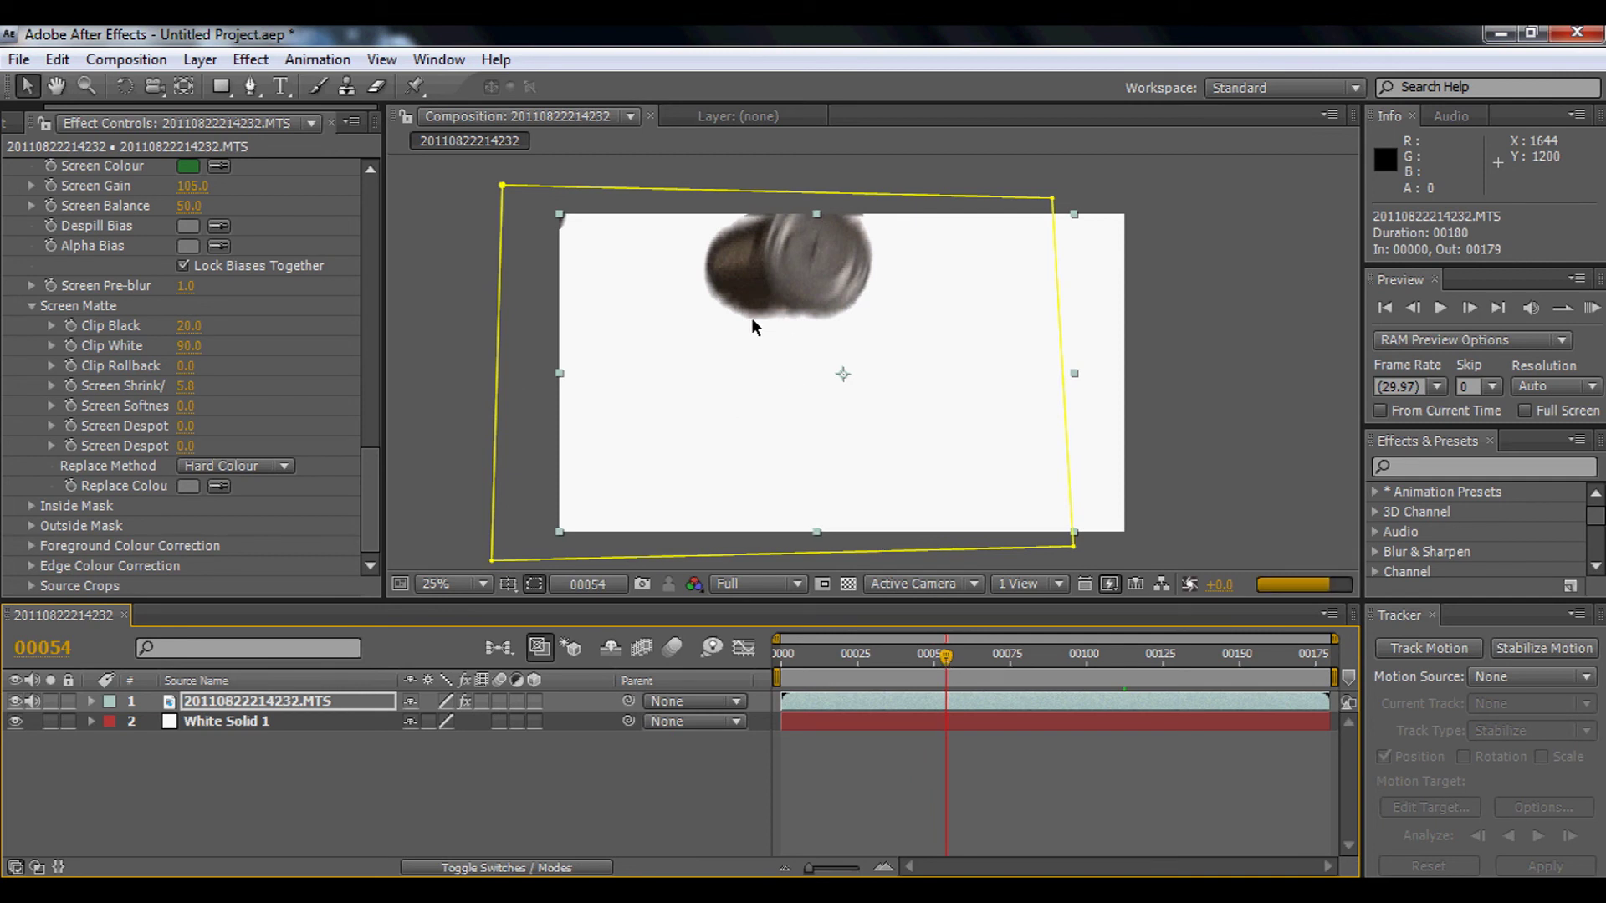
pyautogui.press('.')
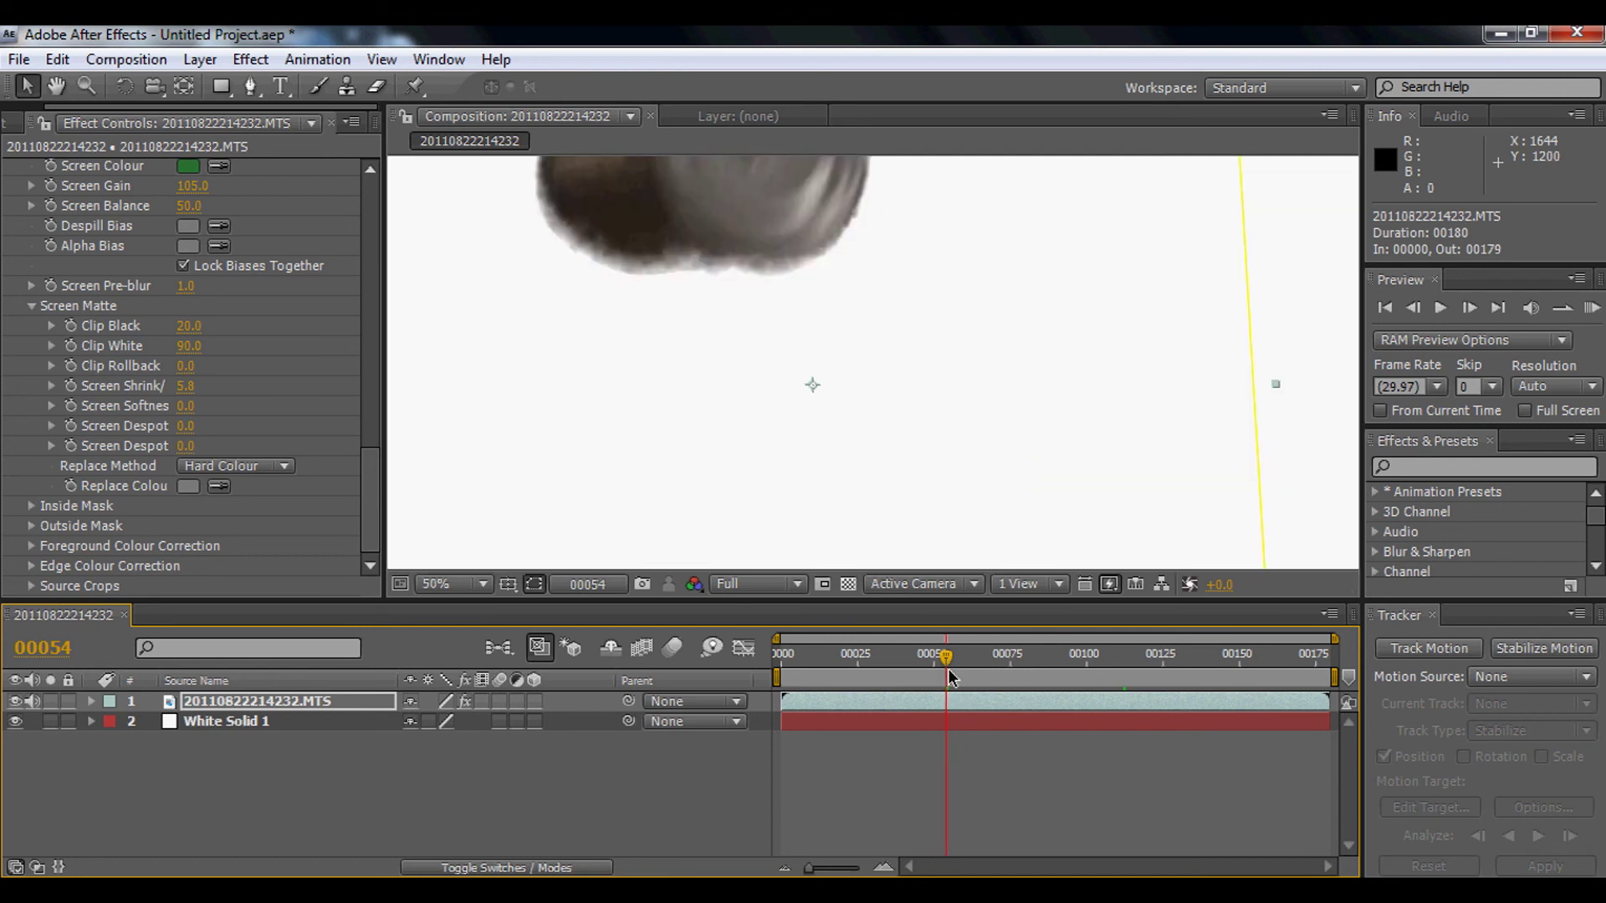
pyautogui.press('h')
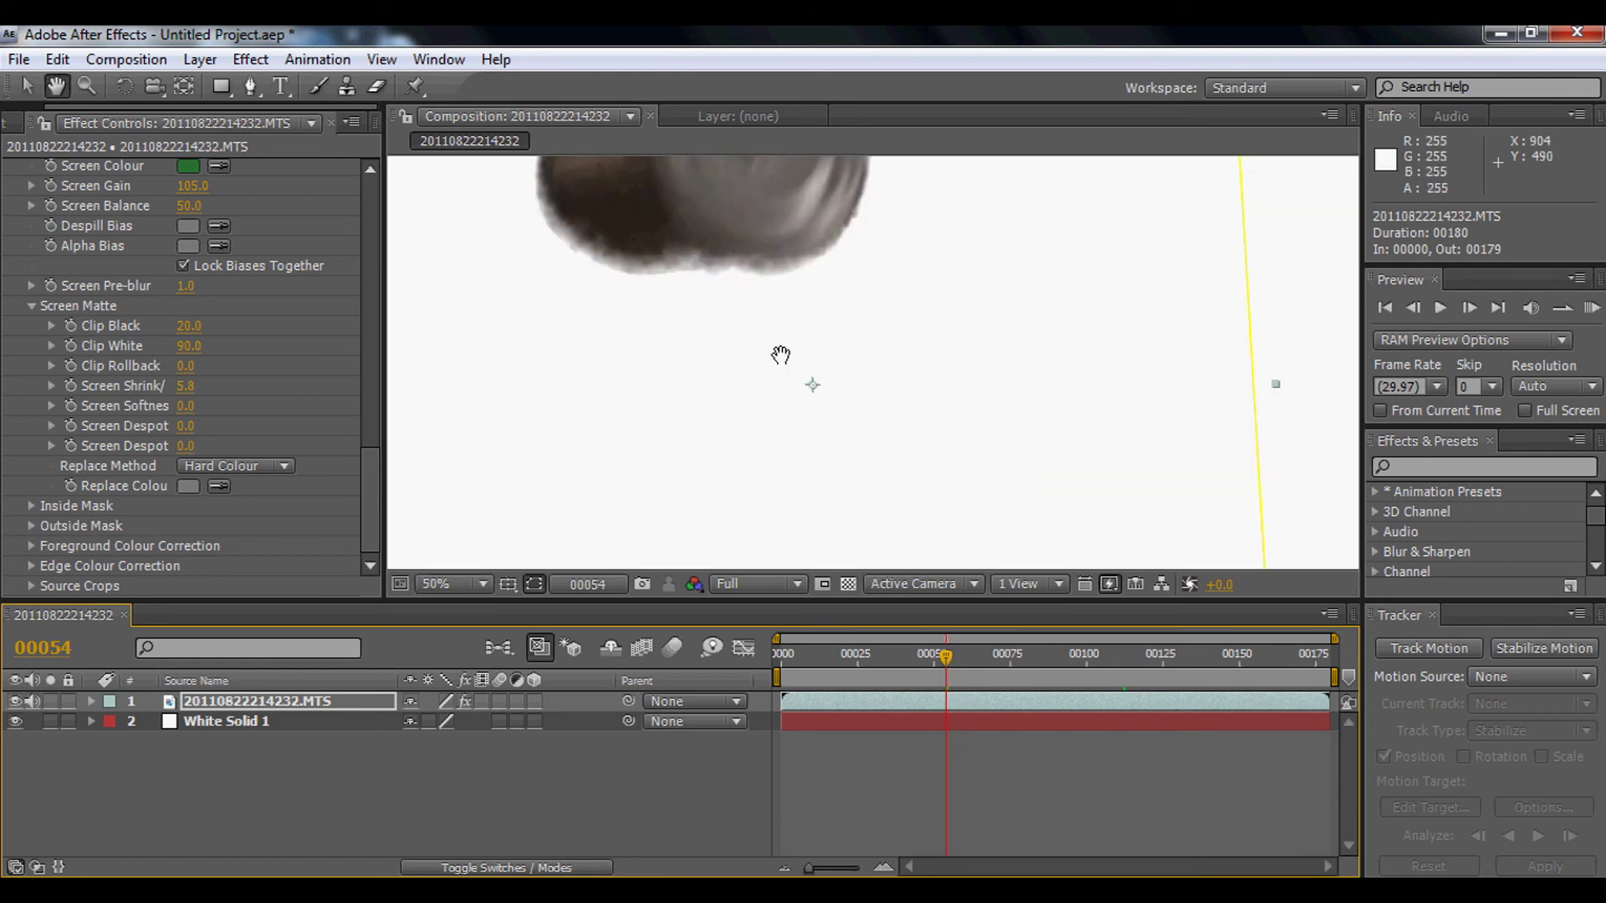
pyautogui.moveTo(778, 355); pyautogui.dragTo(768, 472)
# - Set Keylight's Screen Gain to 74 and Screen Balance to 0
pyautogui.moveTo(374, 481)
pyautogui.mouseDown()
pyautogui.moveTo(383, 351)
pyautogui.moveTo(381, 451)
pyautogui.mouseUp()
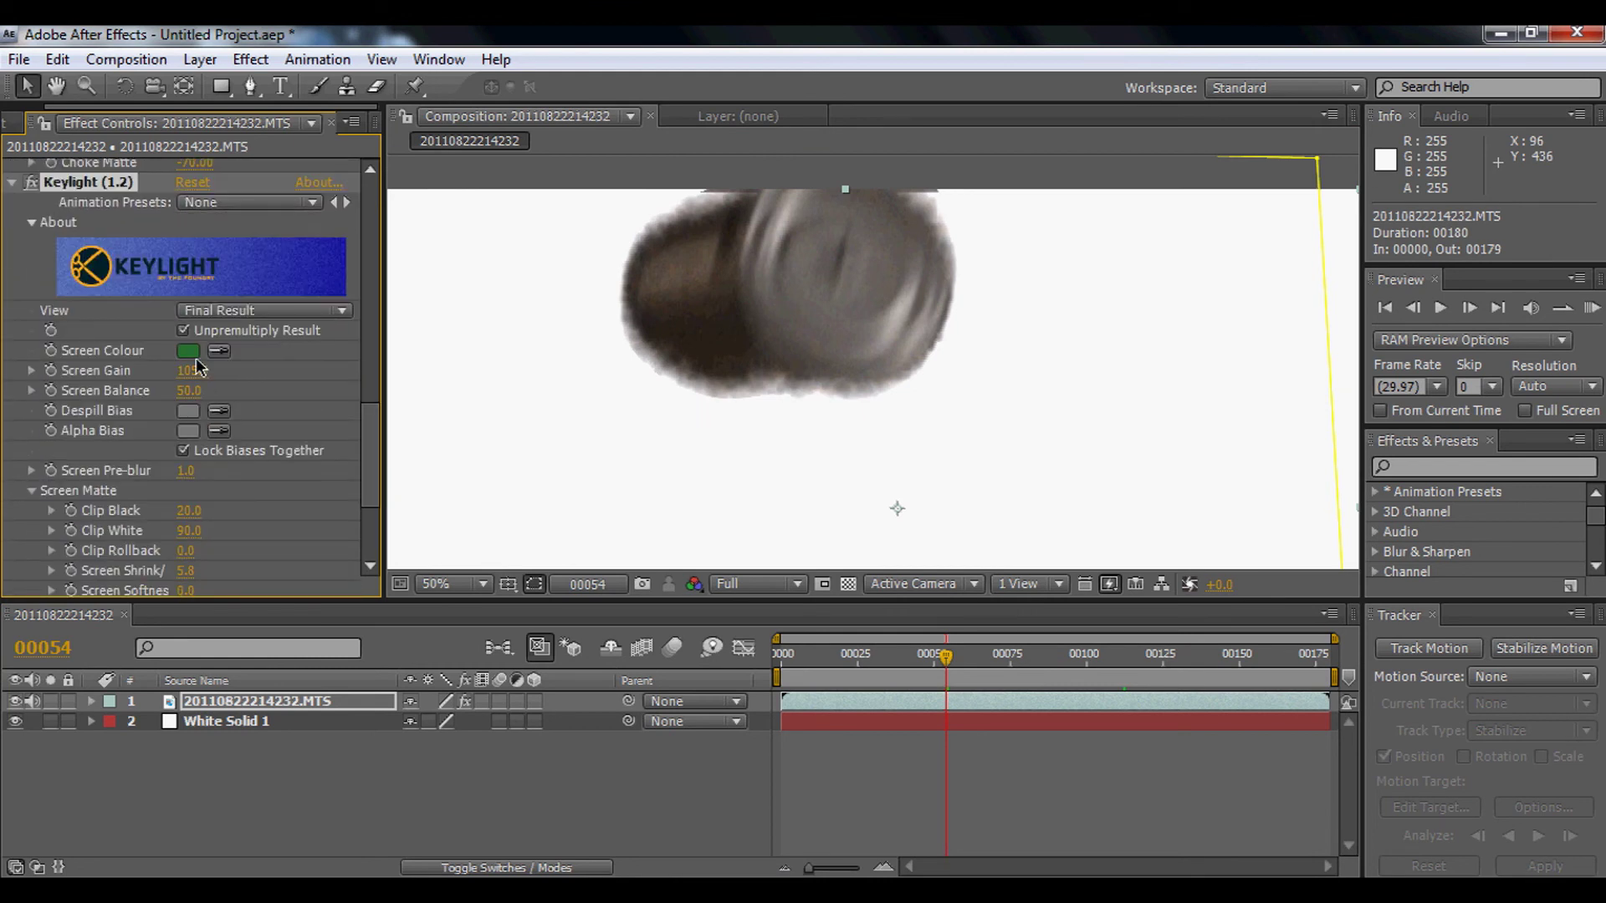
pyautogui.moveTo(194, 371); pyautogui.dragTo(200, 416)
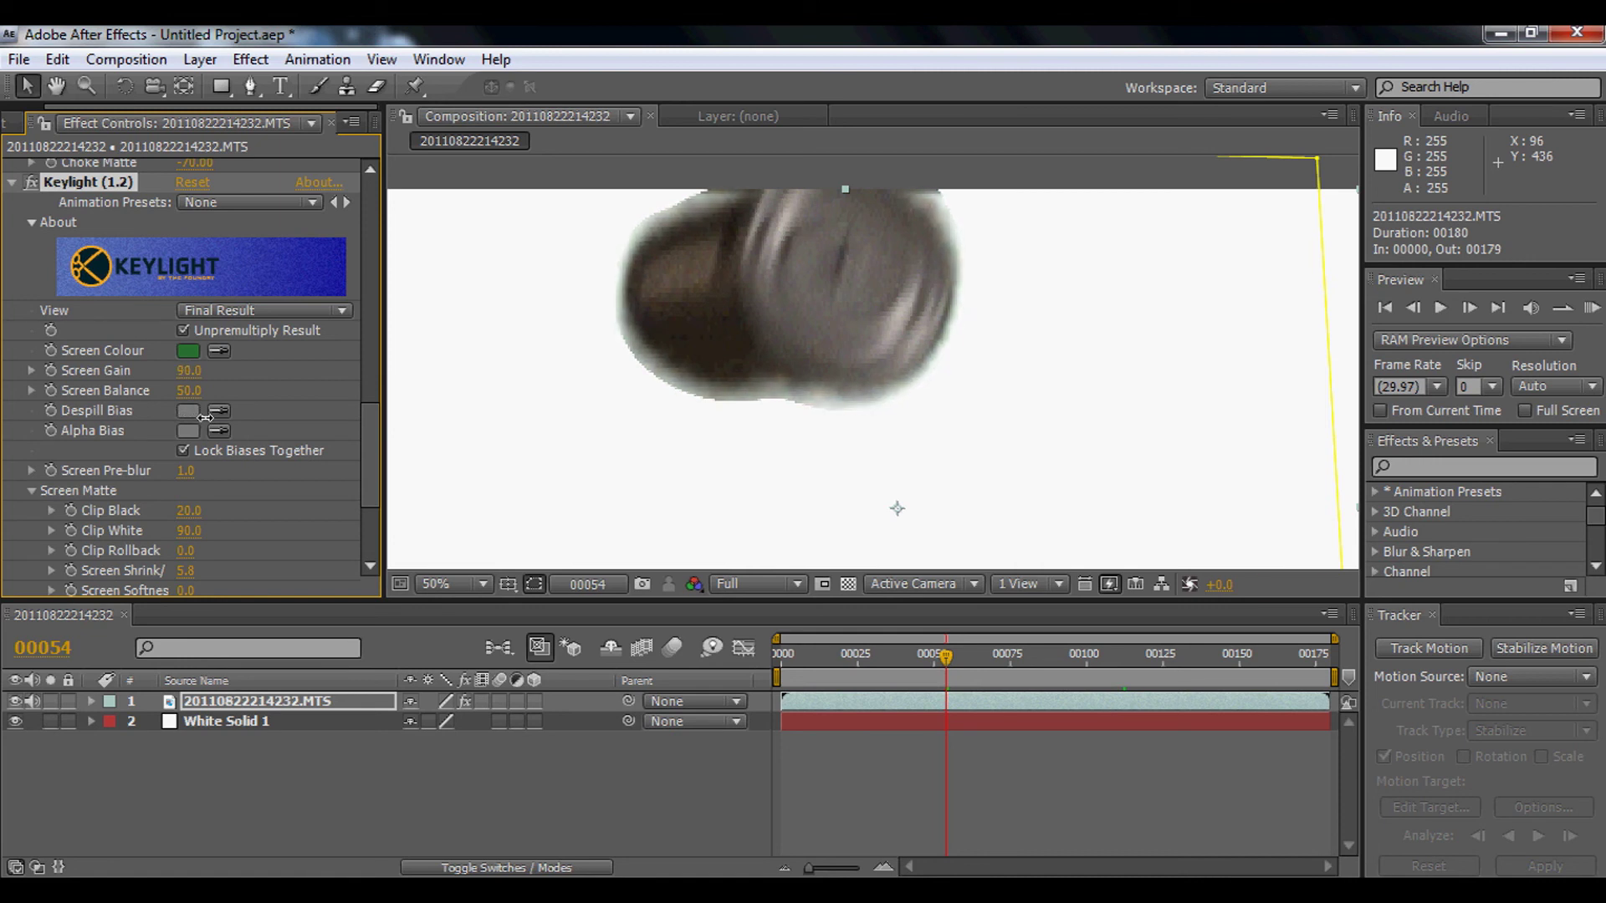
pyautogui.moveTo(210, 419)
pyautogui.mouseDown()
pyautogui.moveTo(191, 424)
pyautogui.moveTo(205, 392)
pyautogui.mouseUp()
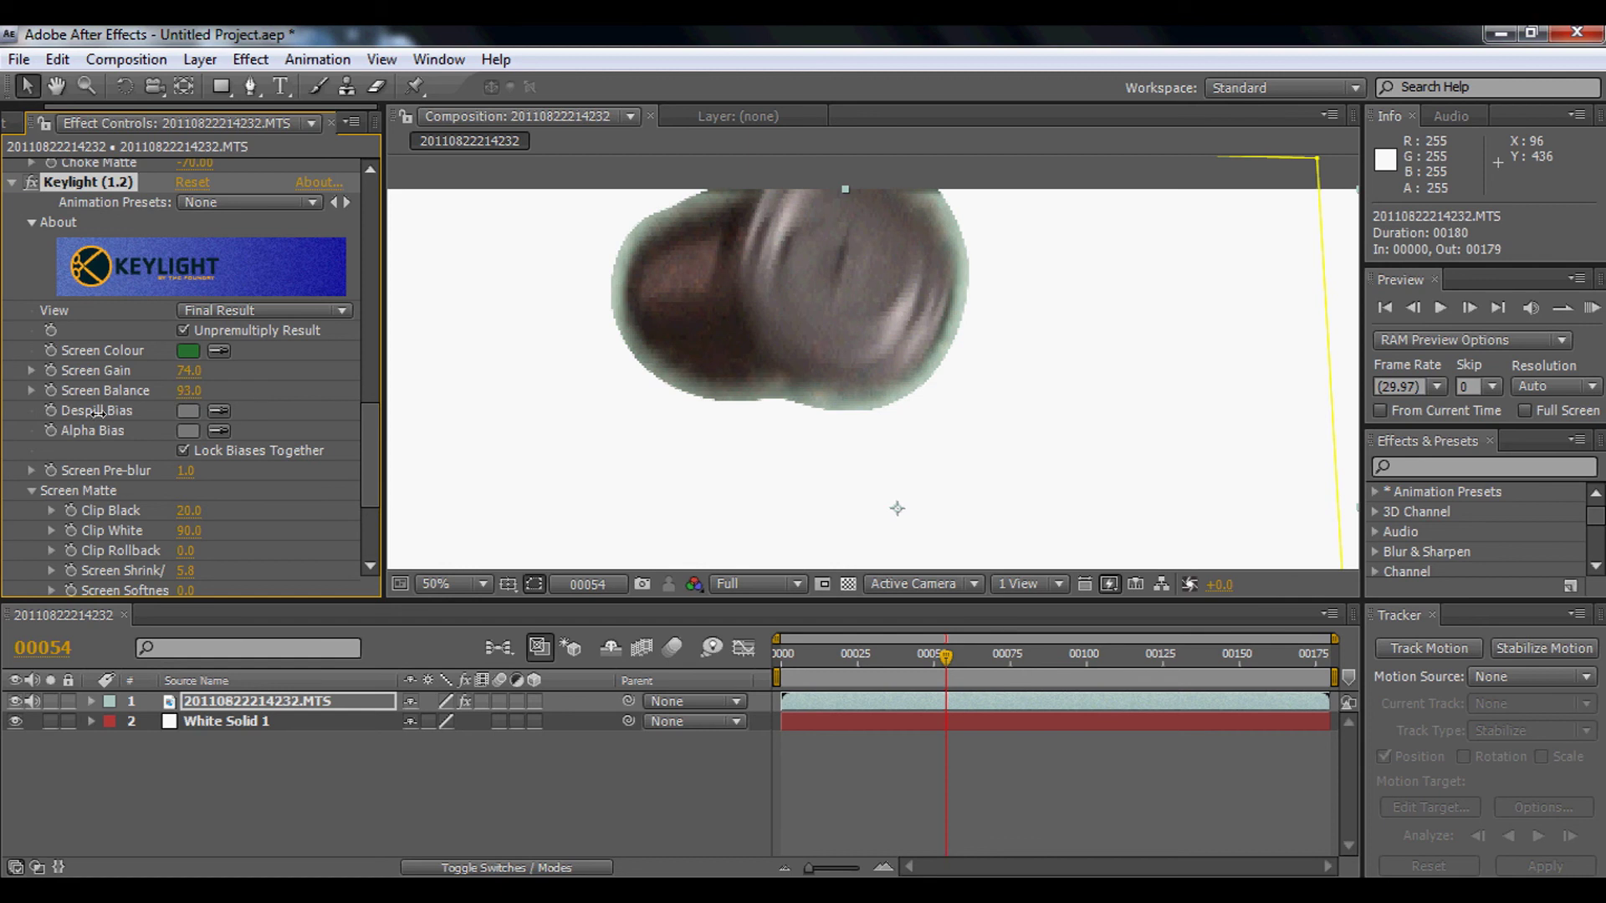
pyautogui.moveTo(98, 412); pyautogui.dragTo(52, 421)
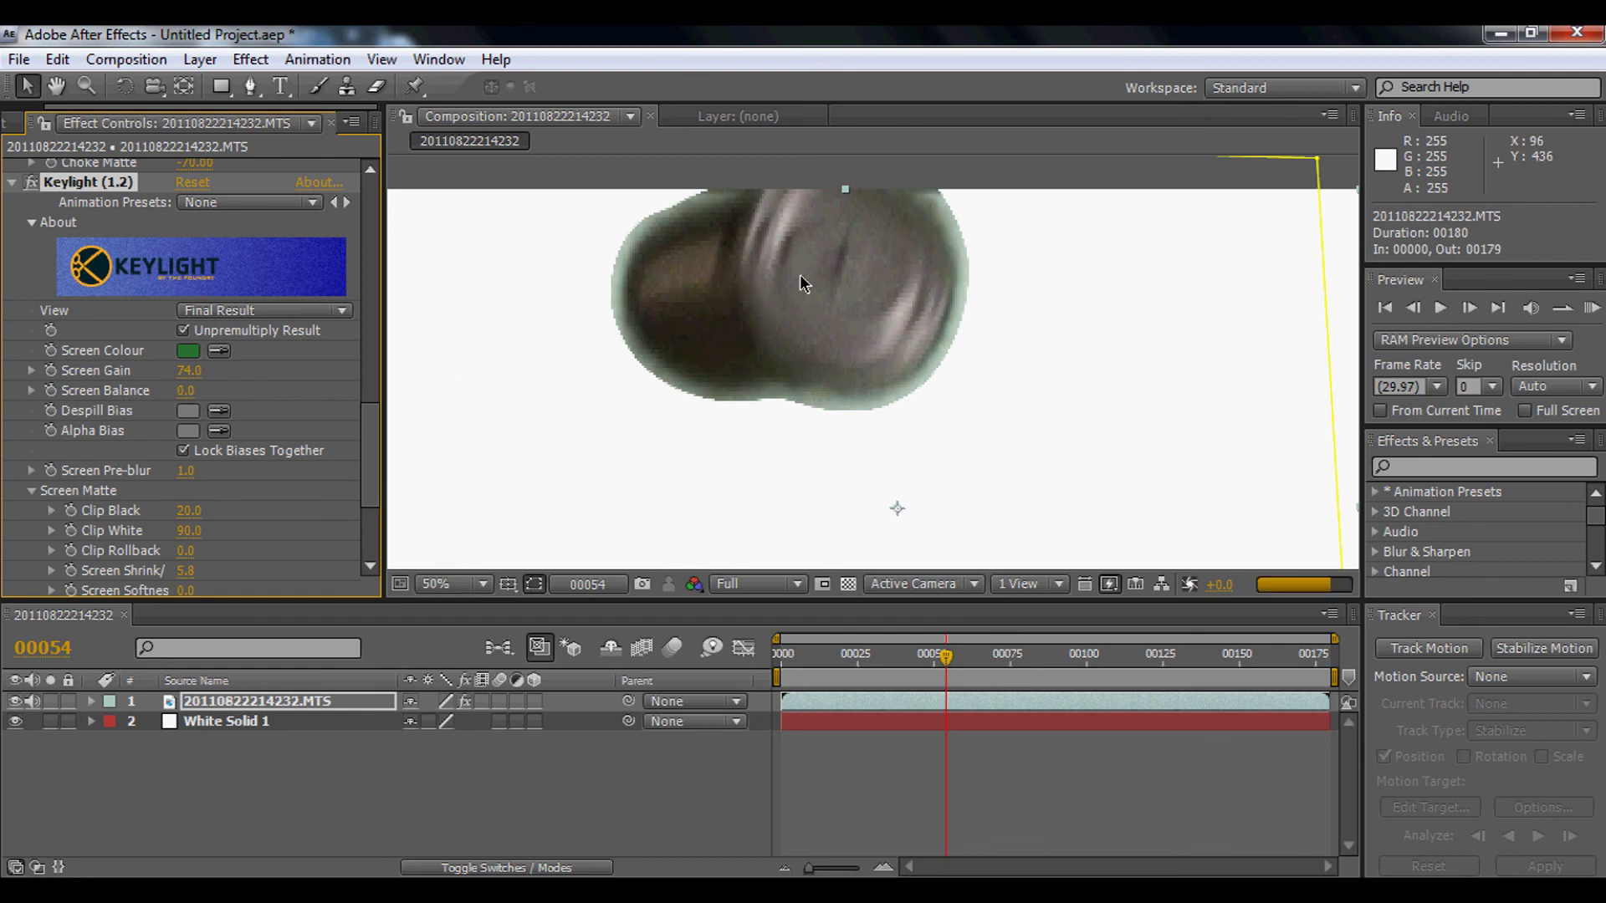
# - Test Keylight's Clip Black at 78 against the can's edges up close, and settle on 7
pyautogui.moveTo(363, 461); pyautogui.dragTo(357, 518)
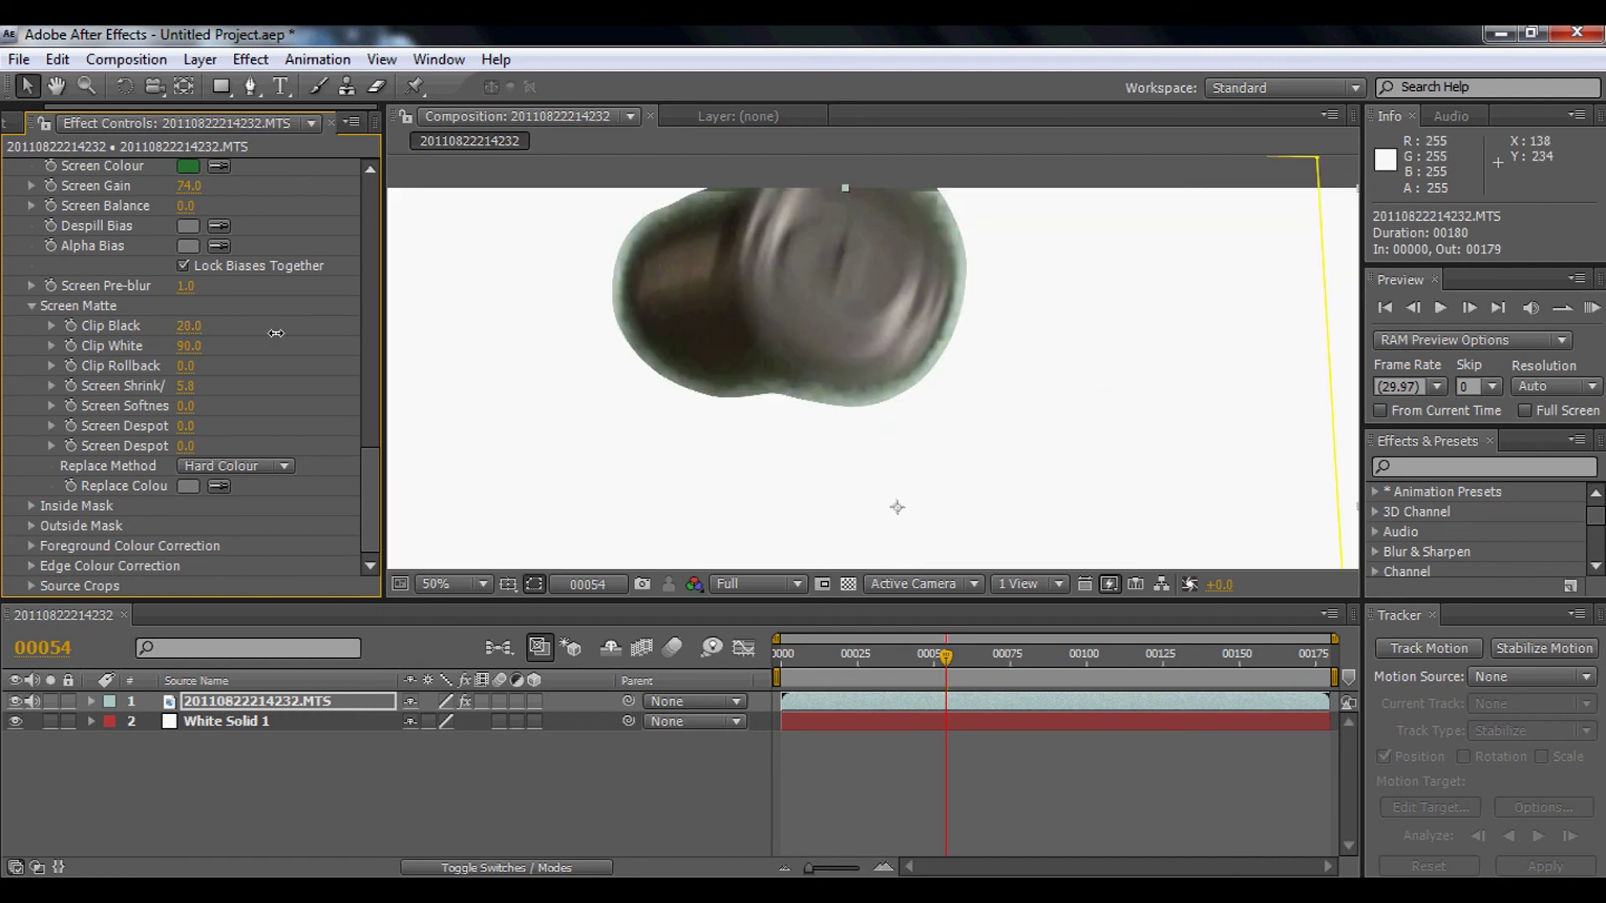
pyautogui.moveTo(279, 333); pyautogui.dragTo(200, 347)
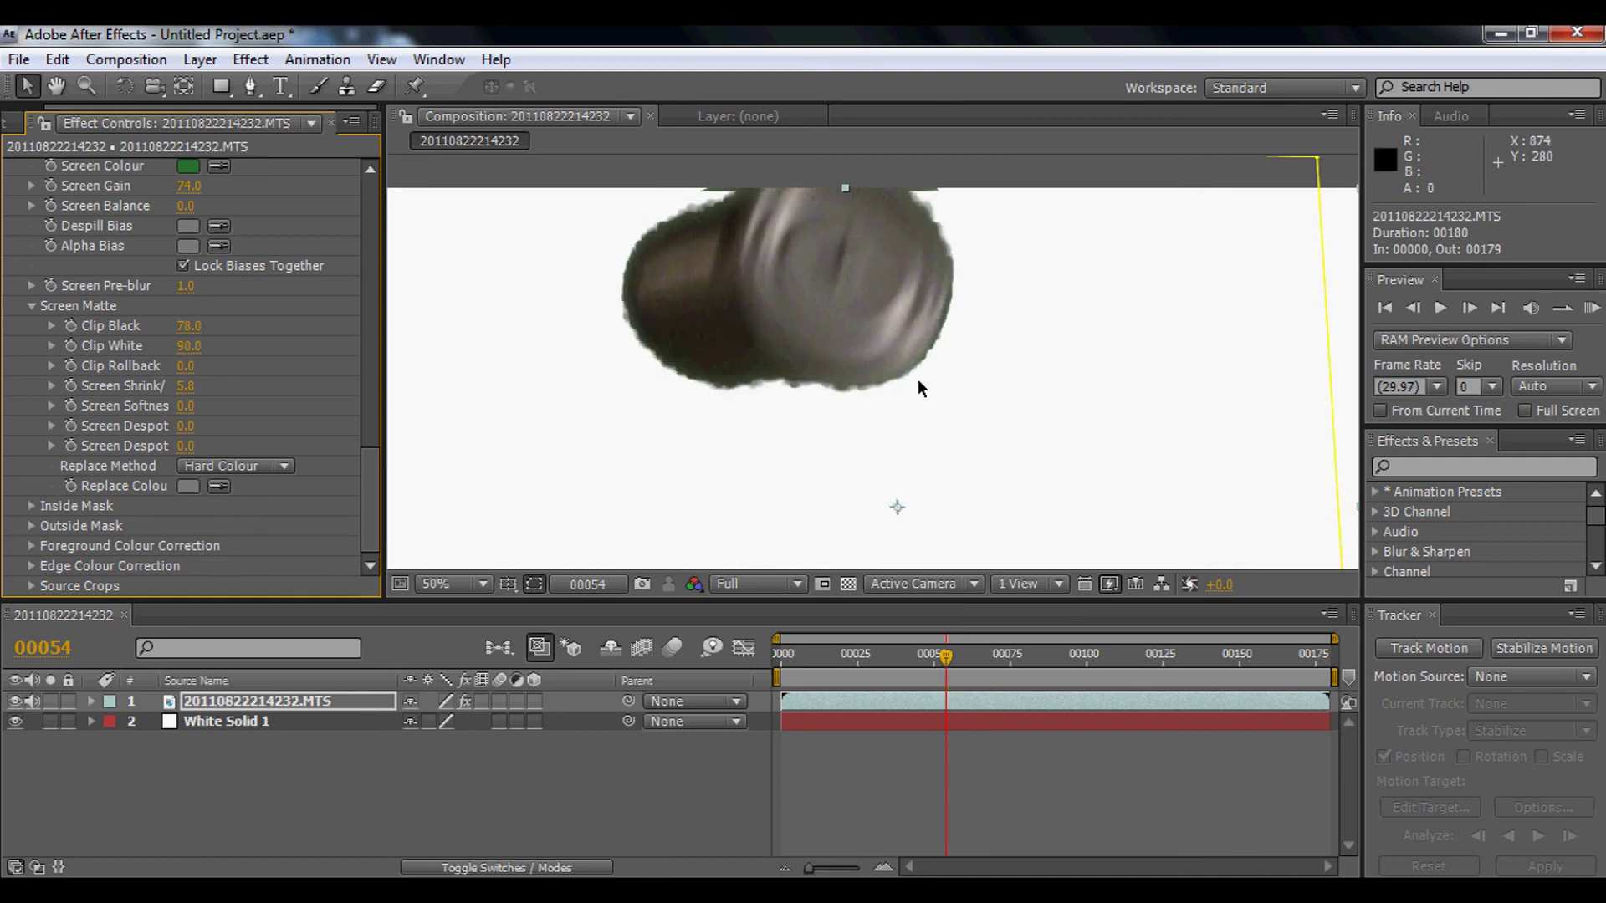
pyautogui.scroll(-3, 851, 400)
pyautogui.scroll(3, 794, 397)
pyautogui.scroll(3, 741, 419)
pyautogui.scroll(-2, 570, 439)
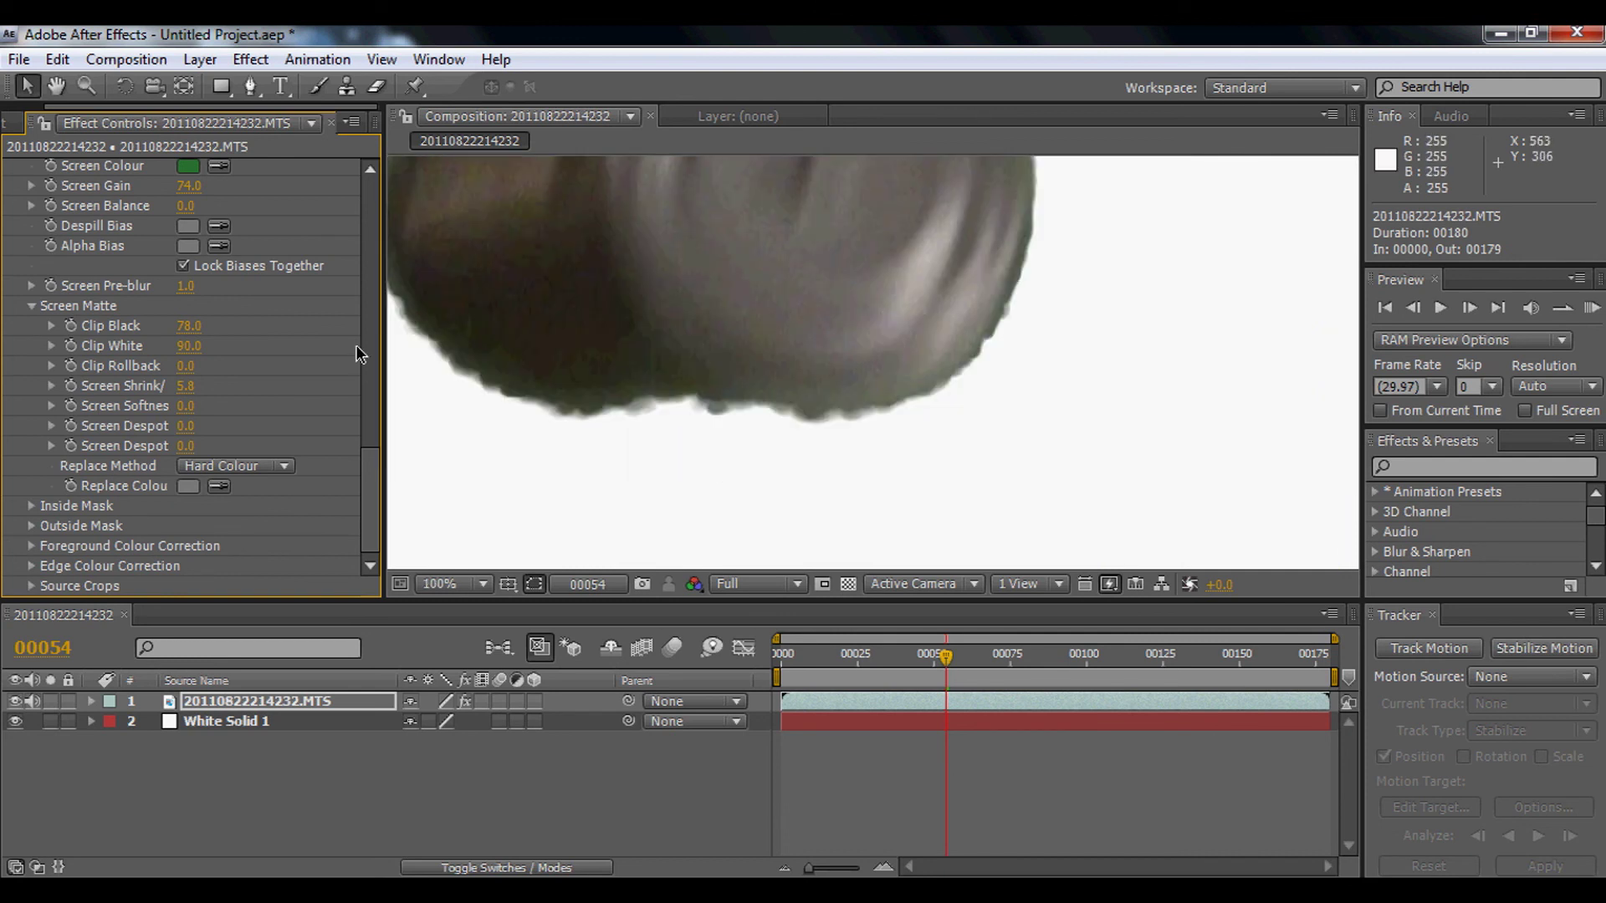
pyautogui.moveTo(184, 330); pyautogui.dragTo(117, 342)
pyautogui.scroll(-2, 574, 362)
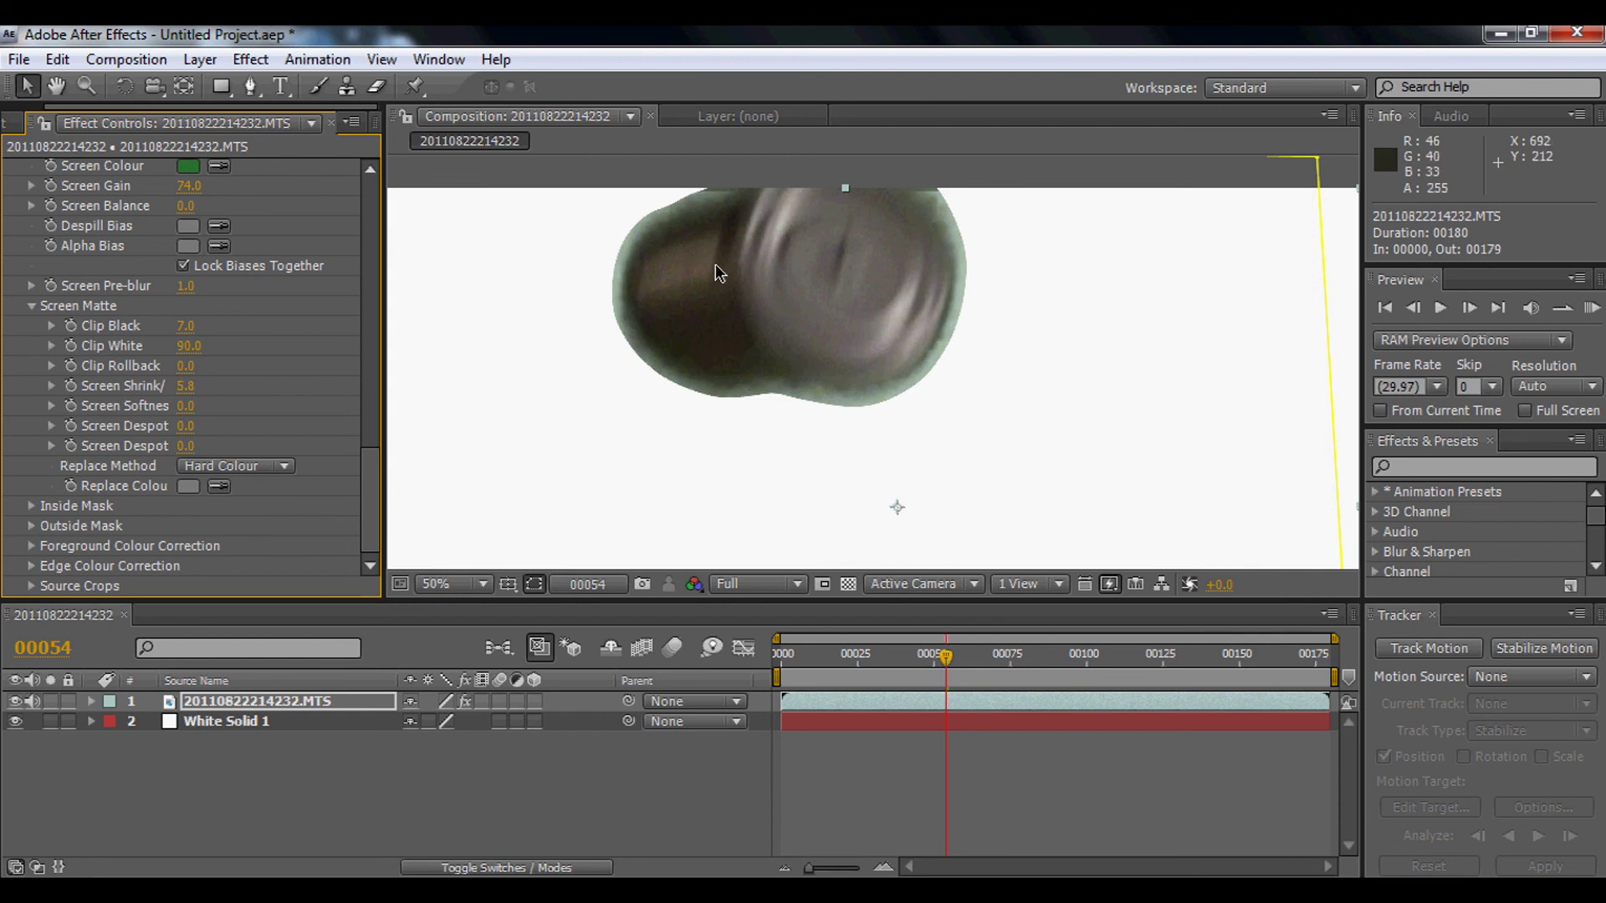
# - Examine the keyed can's edges at frame 54 up close and against the whole white background
pyautogui.scroll(-1, 731, 314)
pyautogui.scroll(1, 744, 330)
pyautogui.scroll(1, 693, 347)
pyautogui.scroll(-1, 709, 348)
pyautogui.scroll(-1, 825, 354)
pyautogui.scroll(1, 804, 413)
pyautogui.scroll(-1, 801, 422)
pyautogui.press('h')
pyautogui.moveTo(826, 430); pyautogui.dragTo(724, 344)
pyautogui.press('v')
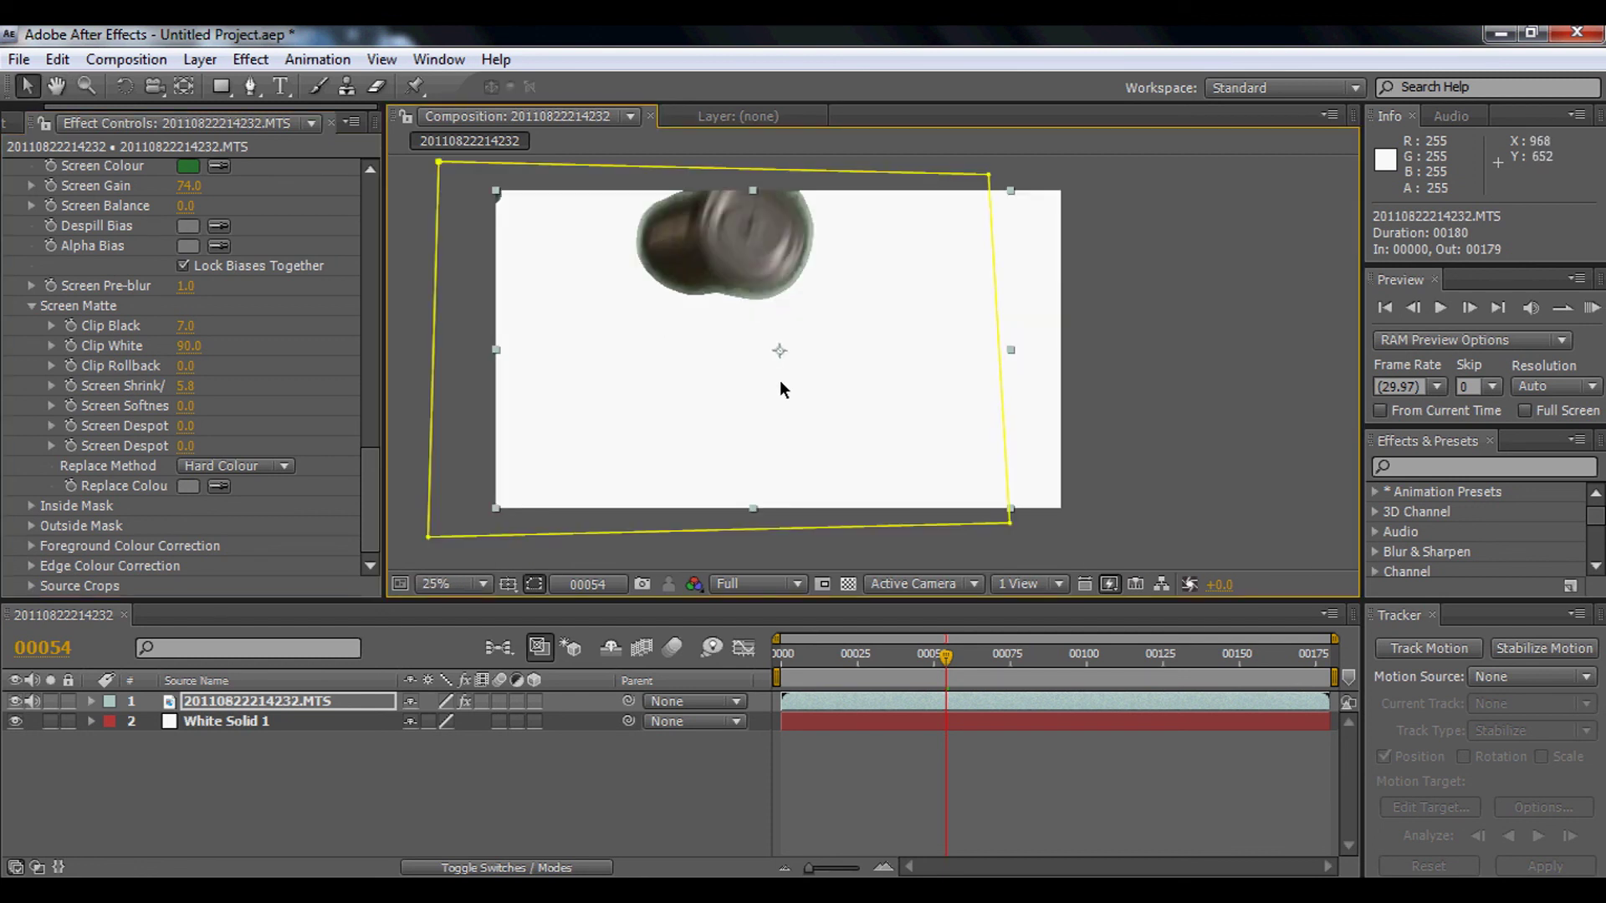